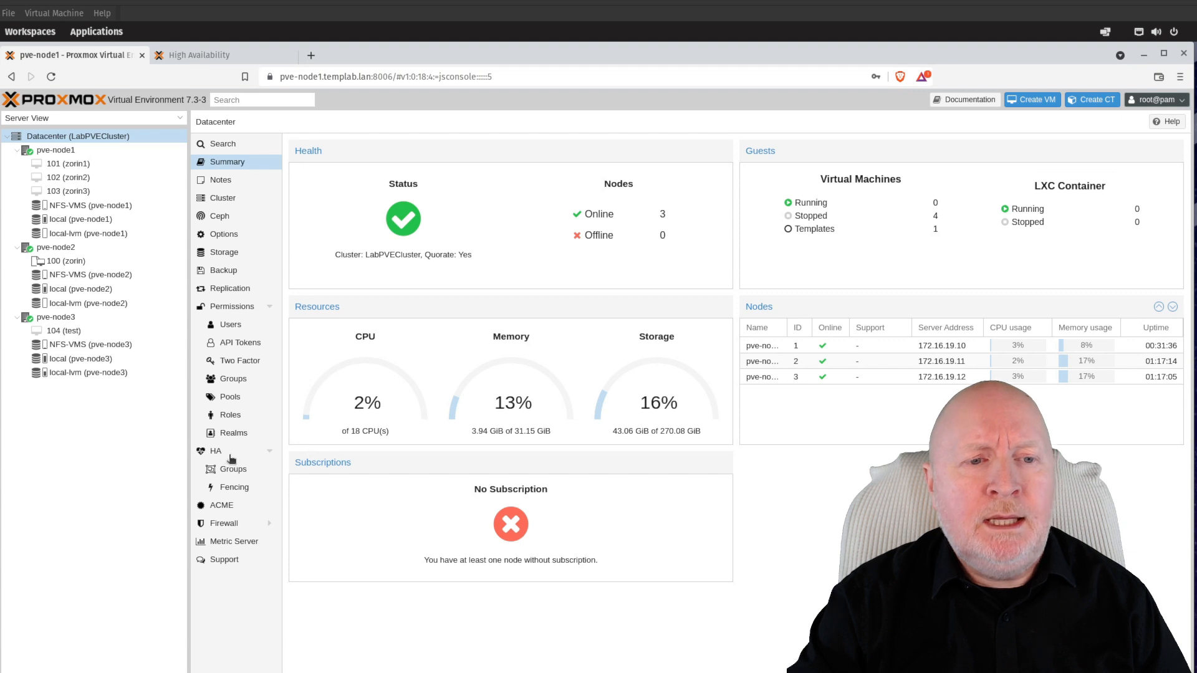
# Start a new HA group at datacenter level and give it the ID All_Nodes.
pyautogui.click(239, 478)
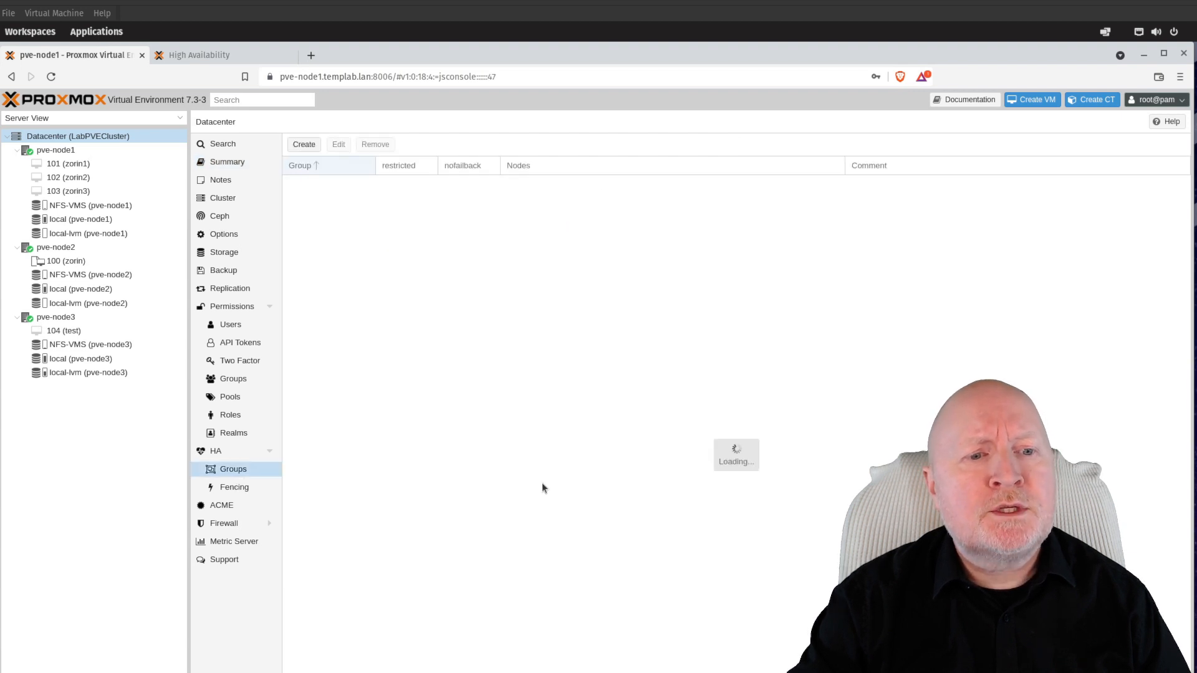
pyautogui.click(300, 144)
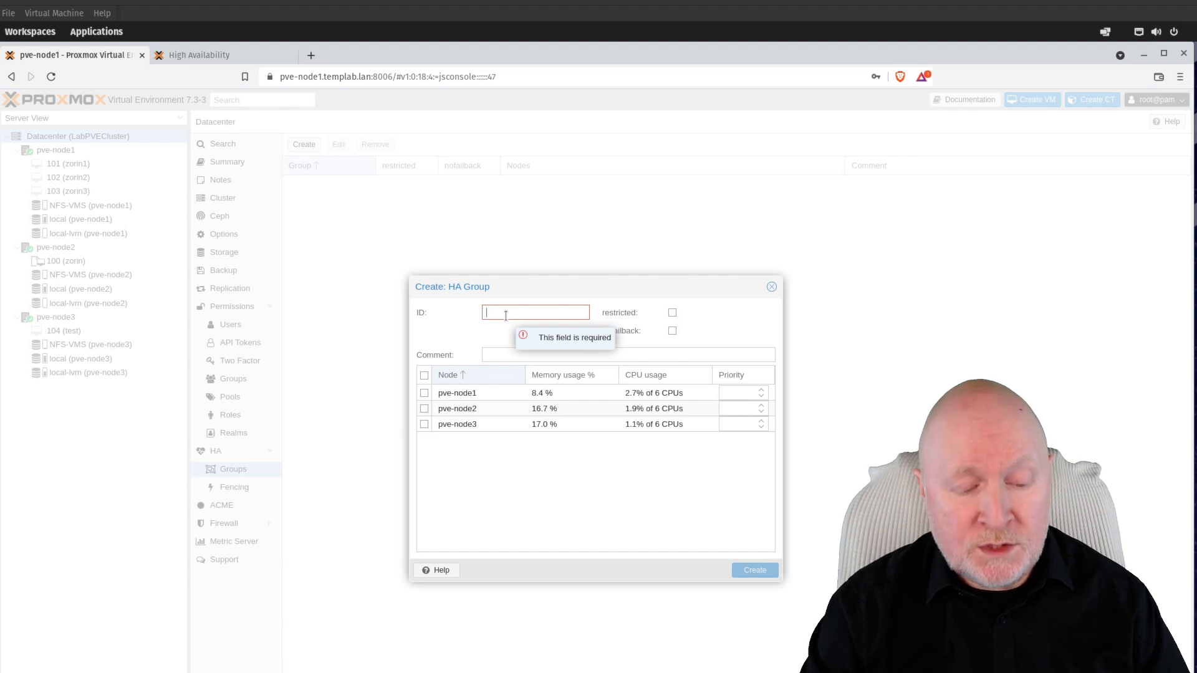
pyautogui.write('Al')
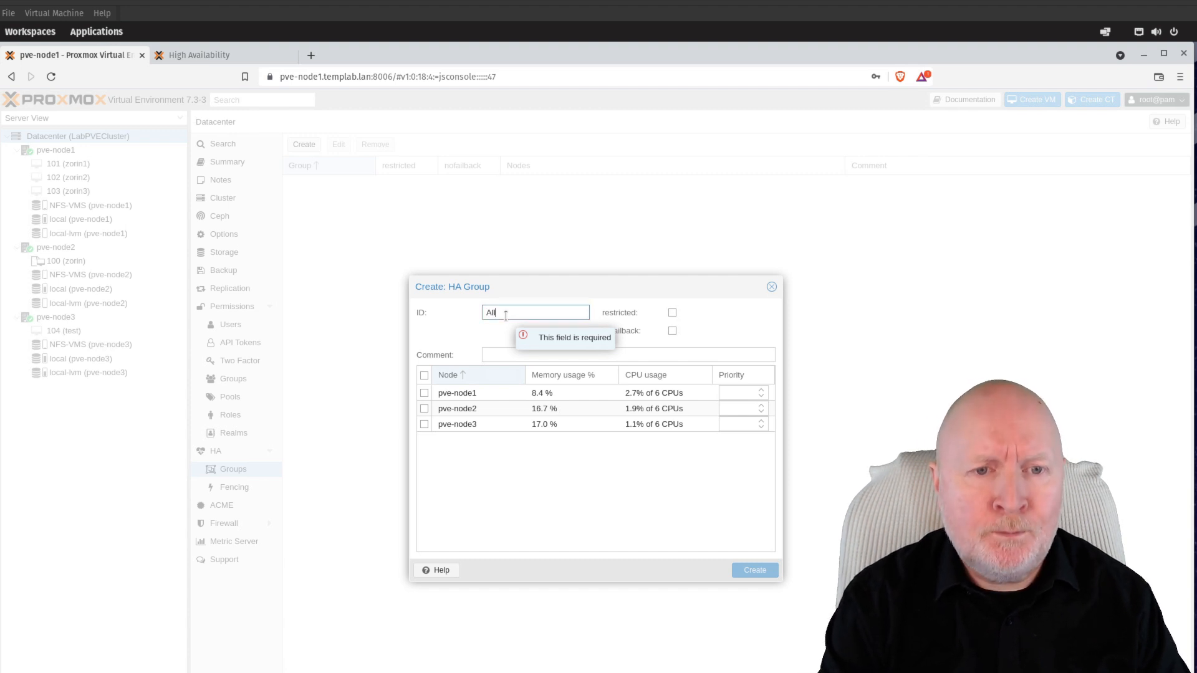
pyautogui.write('l_Nodes')
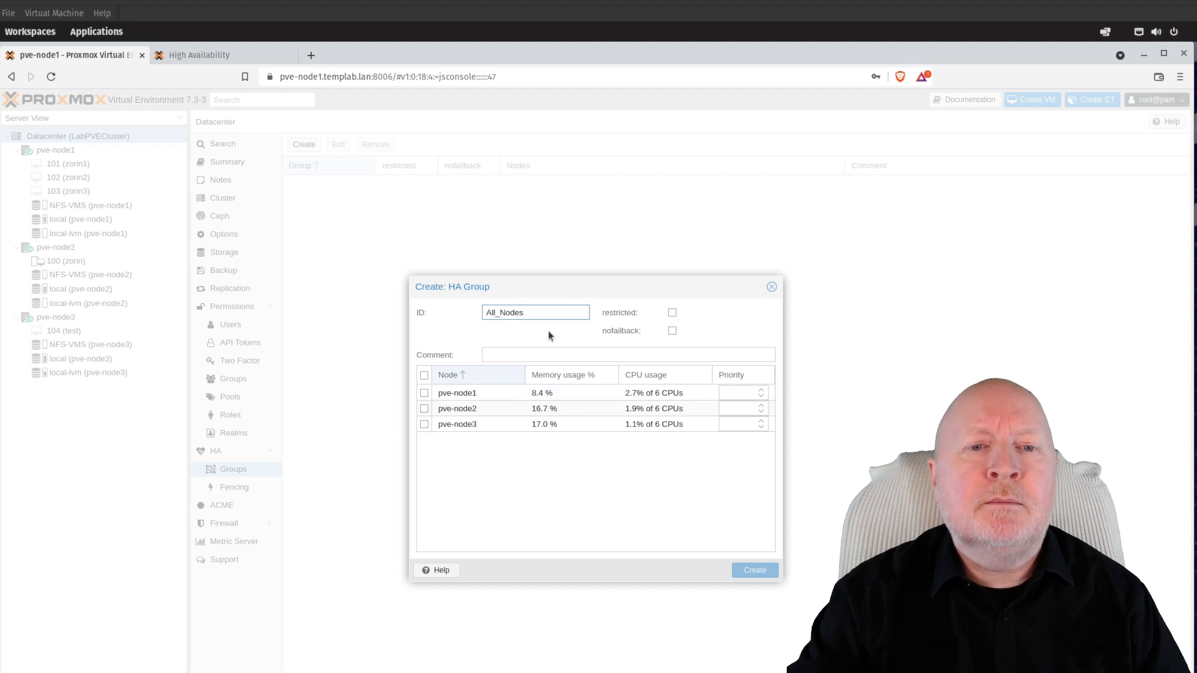
pyautogui.click(424, 394)
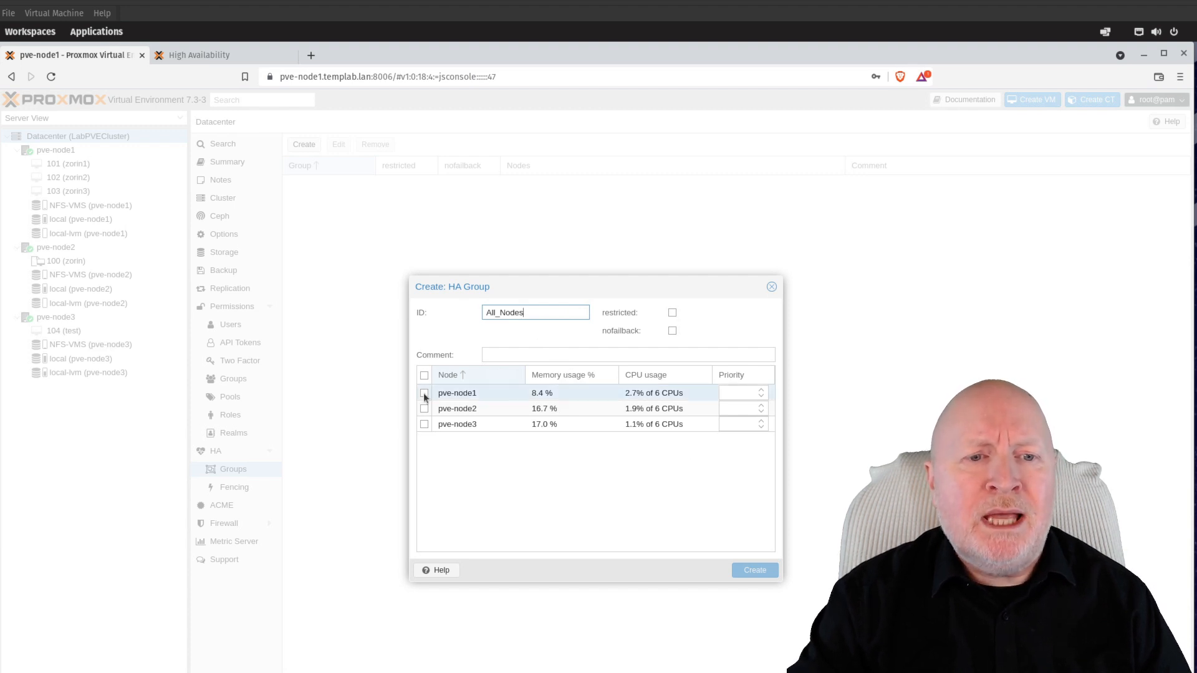
pyautogui.click(424, 409)
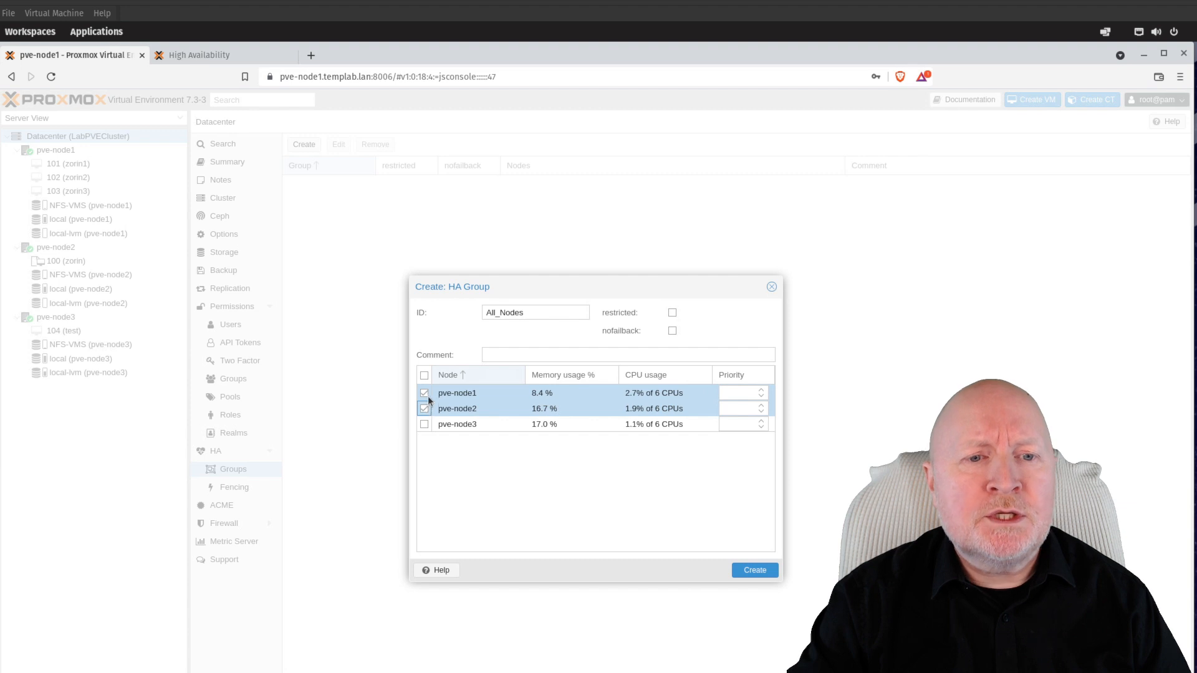
pyautogui.click(425, 394)
pyautogui.click(425, 410)
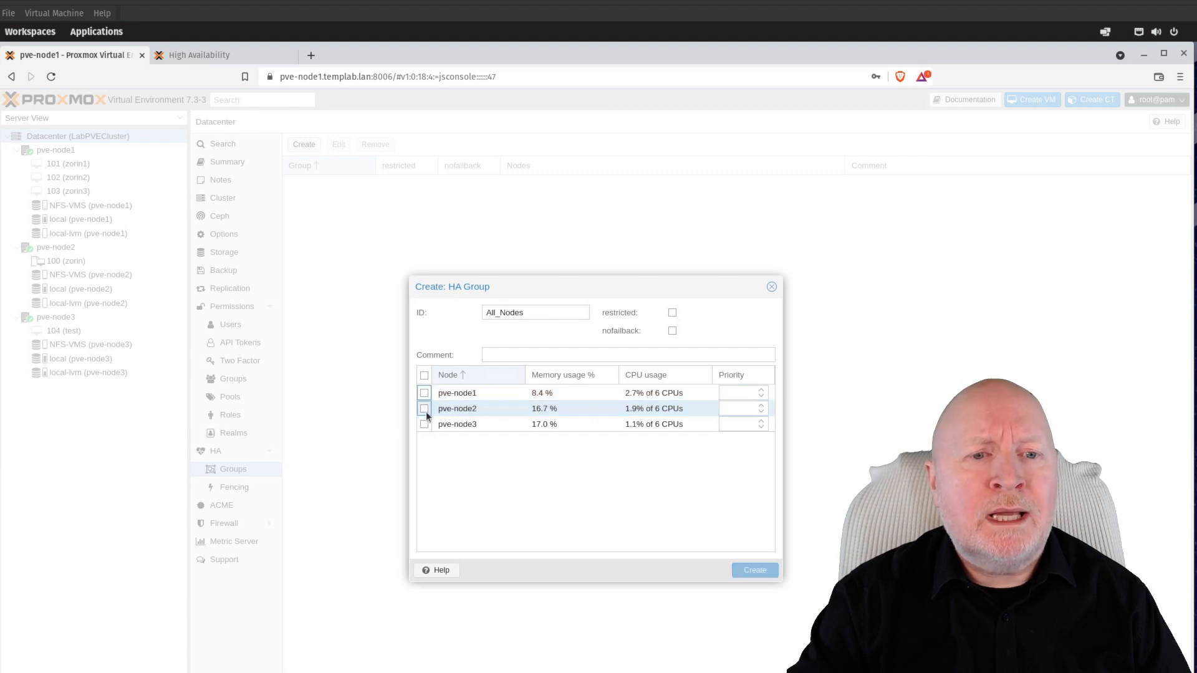
# Include all three cluster nodes in the HA group without setting priorities, and create the group.
pyautogui.click(424, 375)
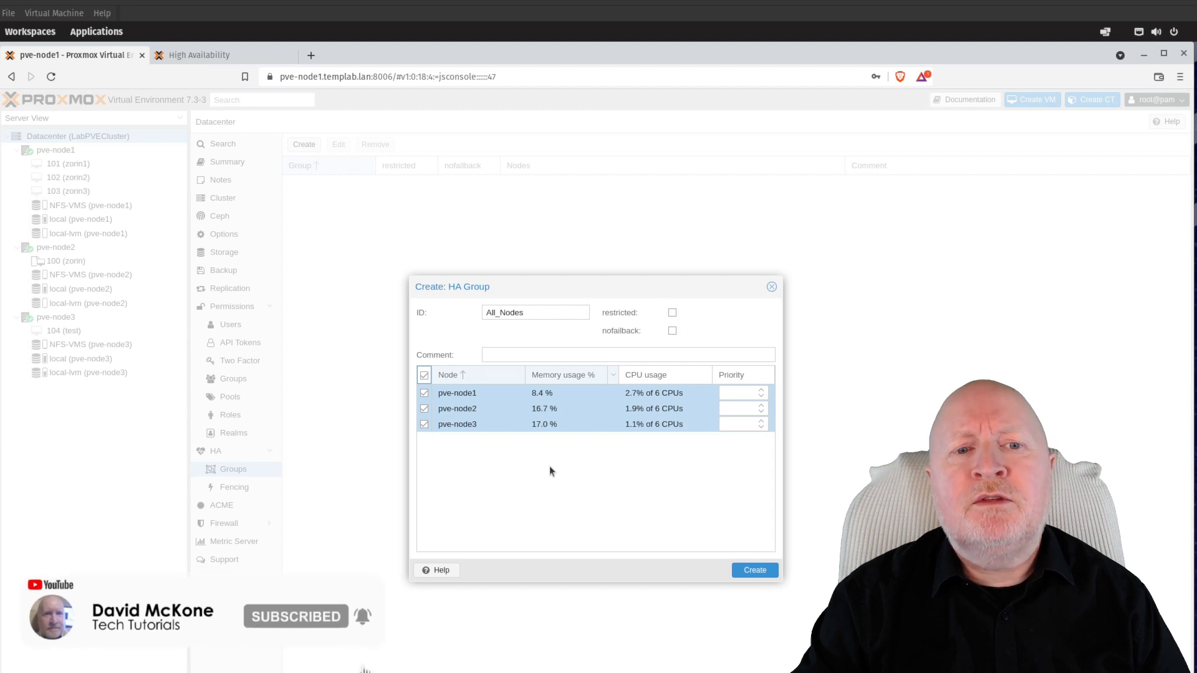
pyautogui.click(572, 410)
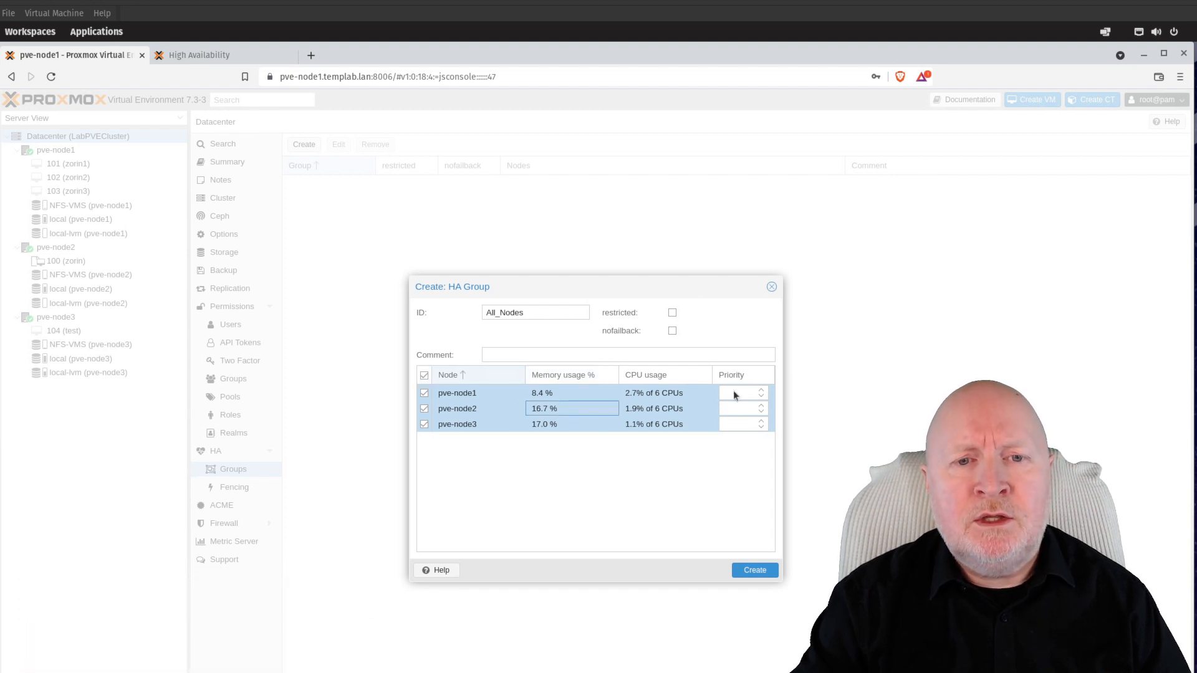
pyautogui.click(756, 570)
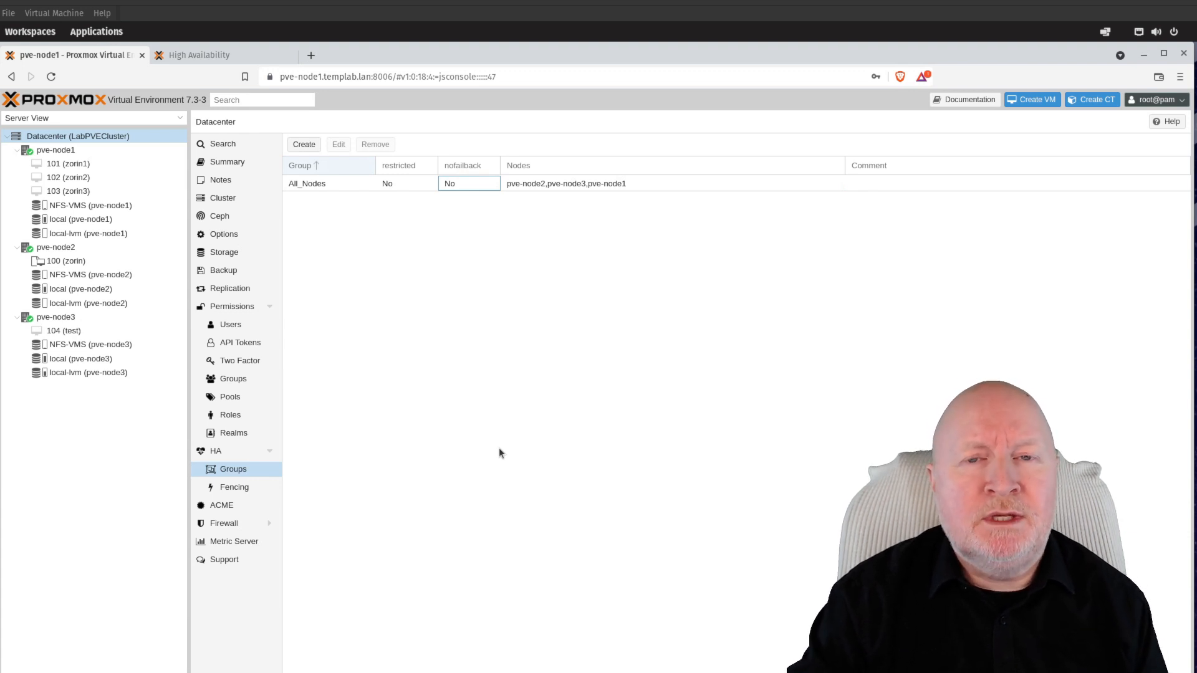
pyautogui.click(87, 168)
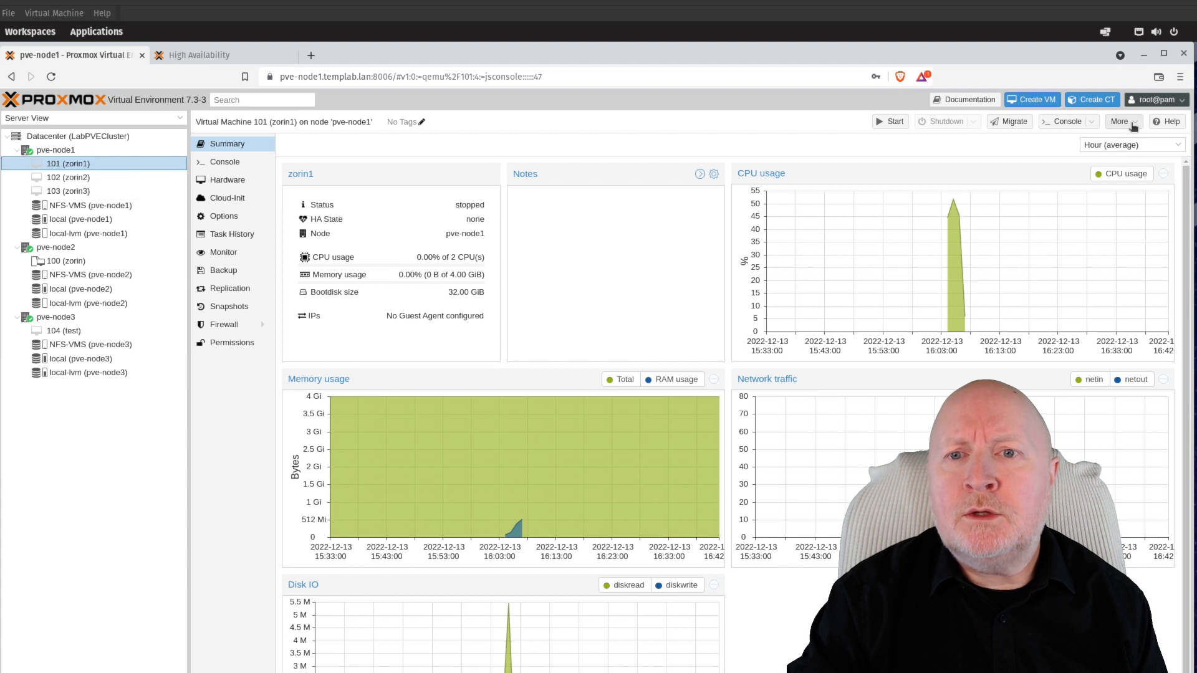
pyautogui.click(1129, 124)
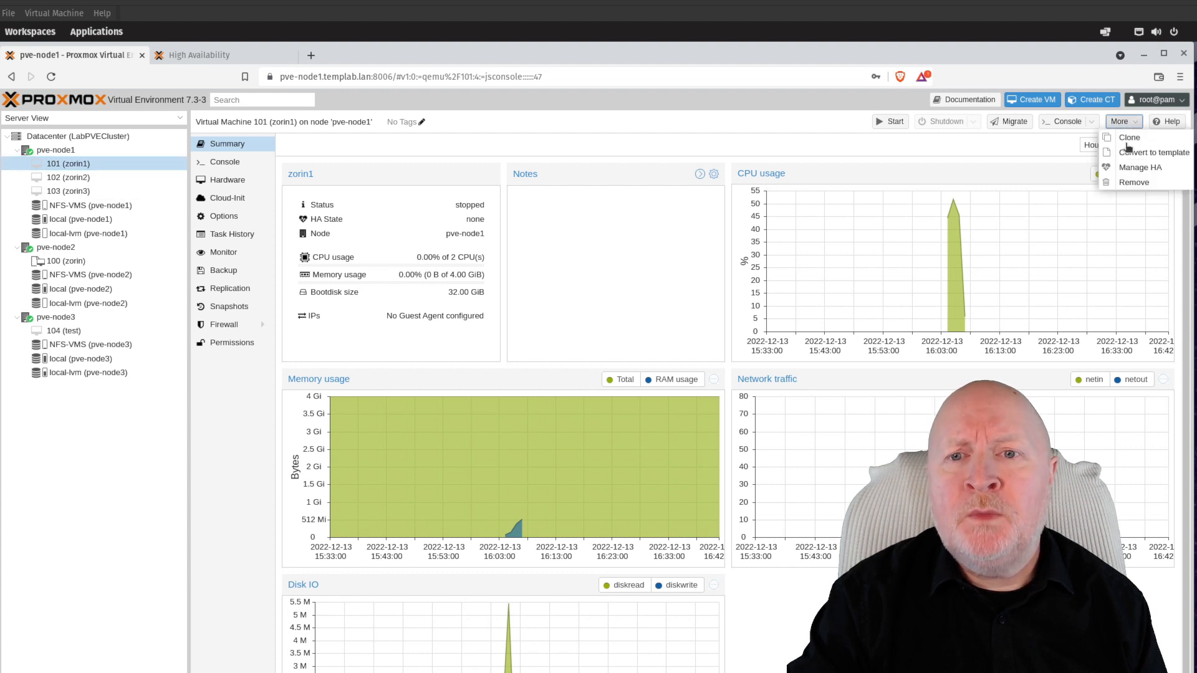
pyautogui.click(1132, 167)
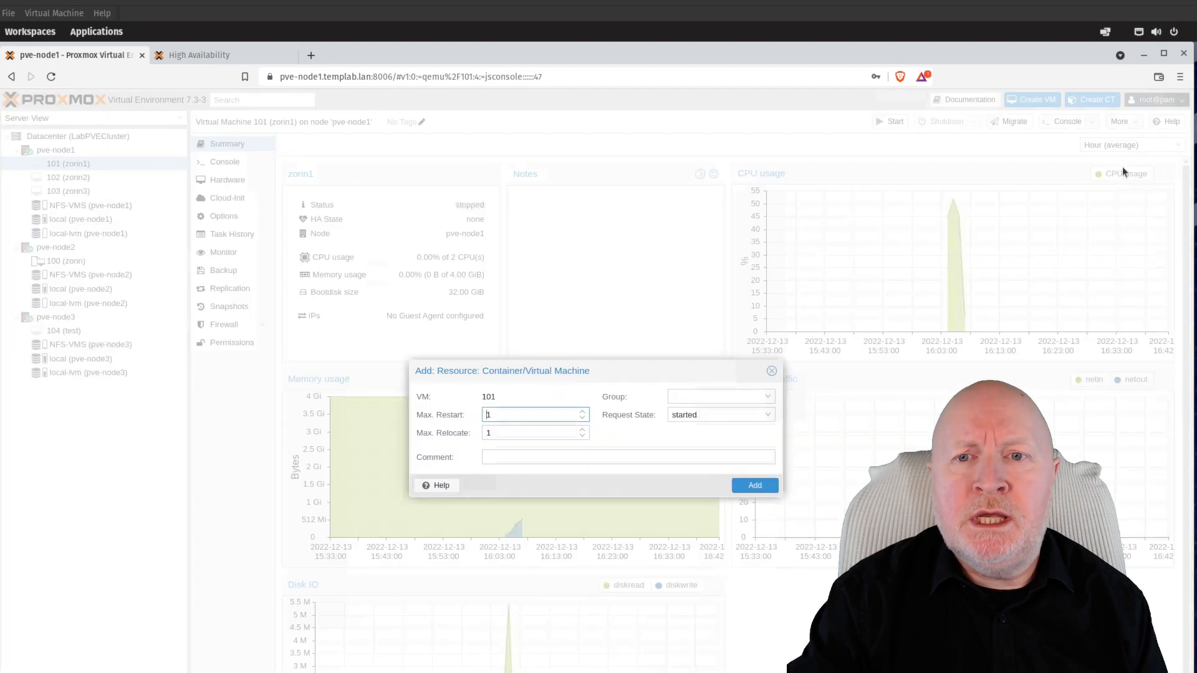
pyautogui.click(771, 371)
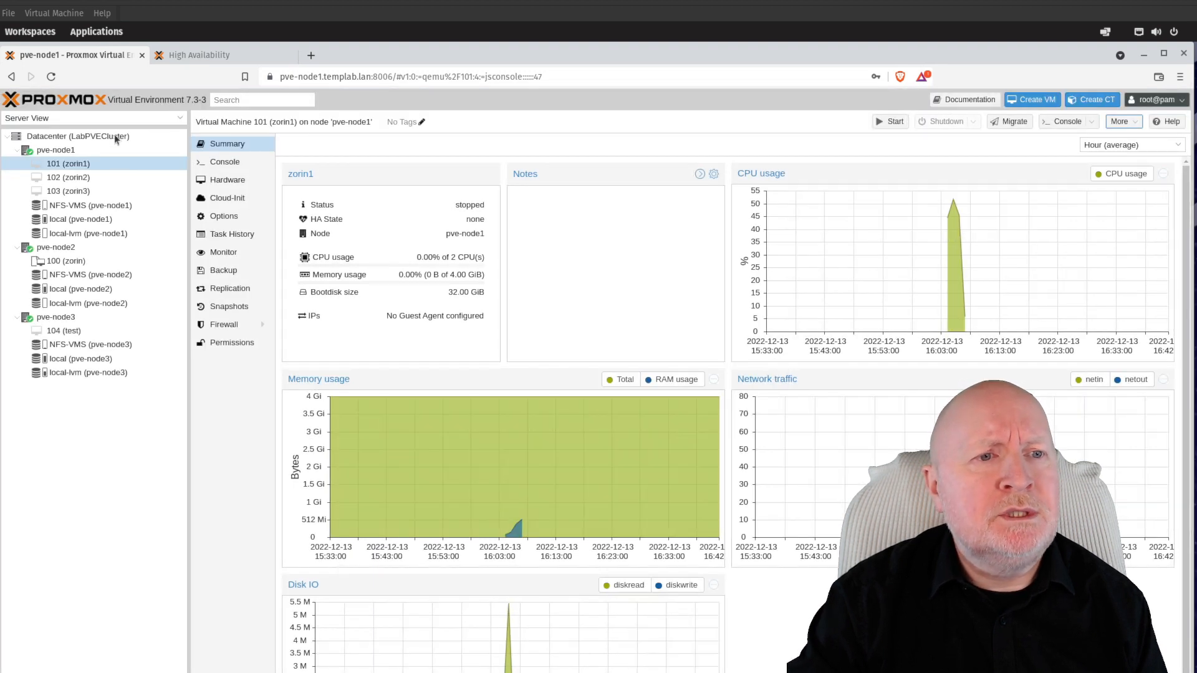
# Start adding an HA resource at datacenter level for VM 101 and assign it to the All_Nodes group.
pyautogui.click(114, 136)
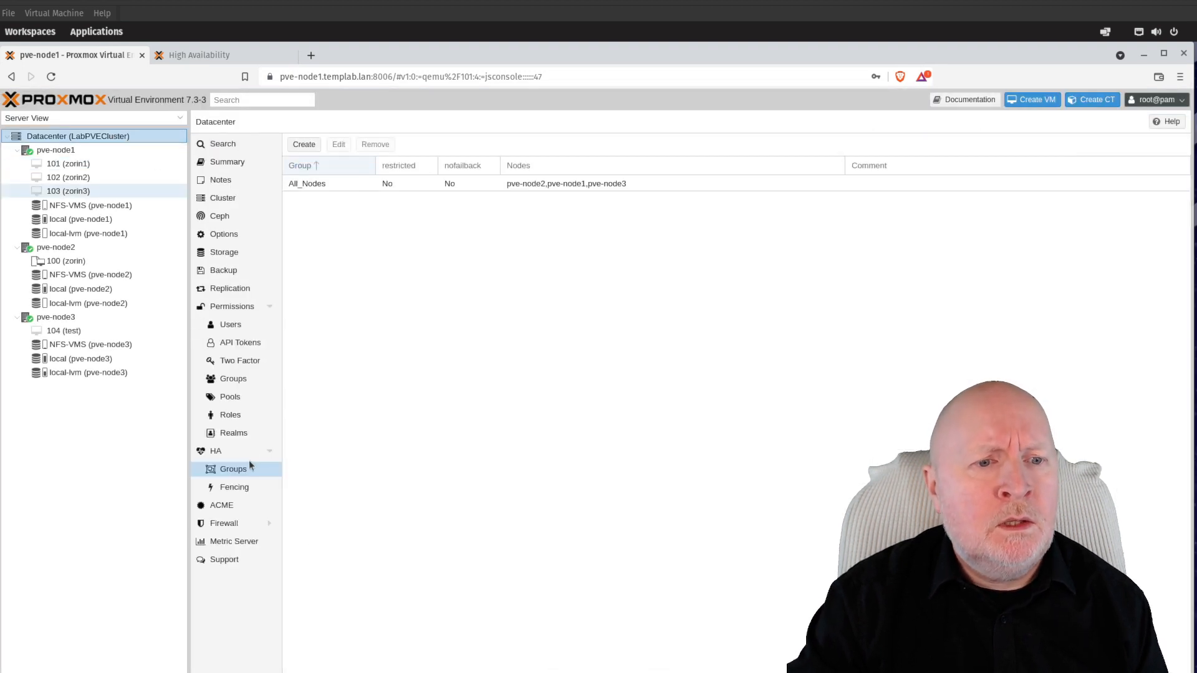
pyautogui.click(231, 456)
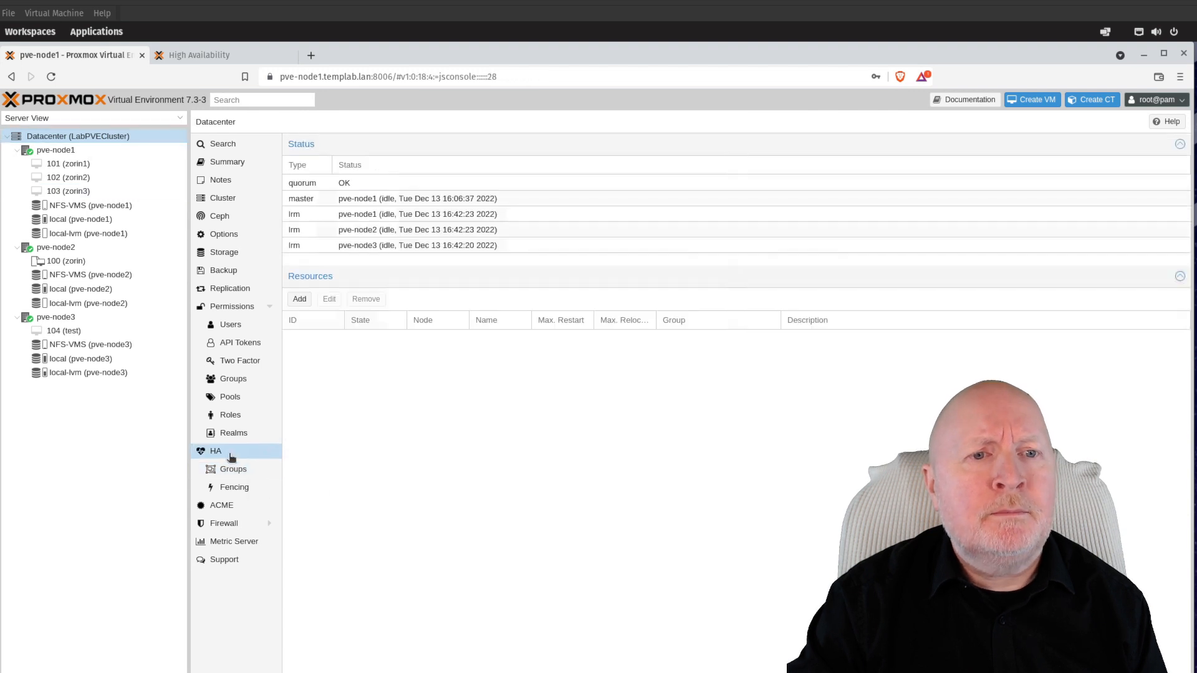
pyautogui.click(301, 301)
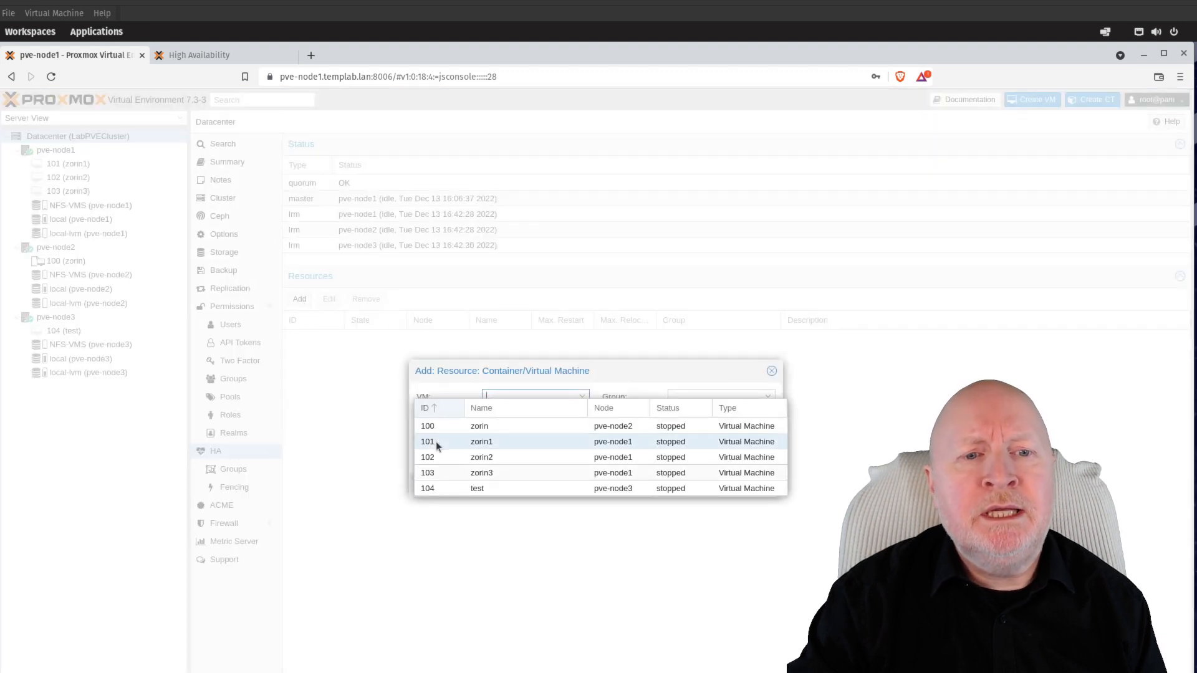
pyautogui.click(436, 441)
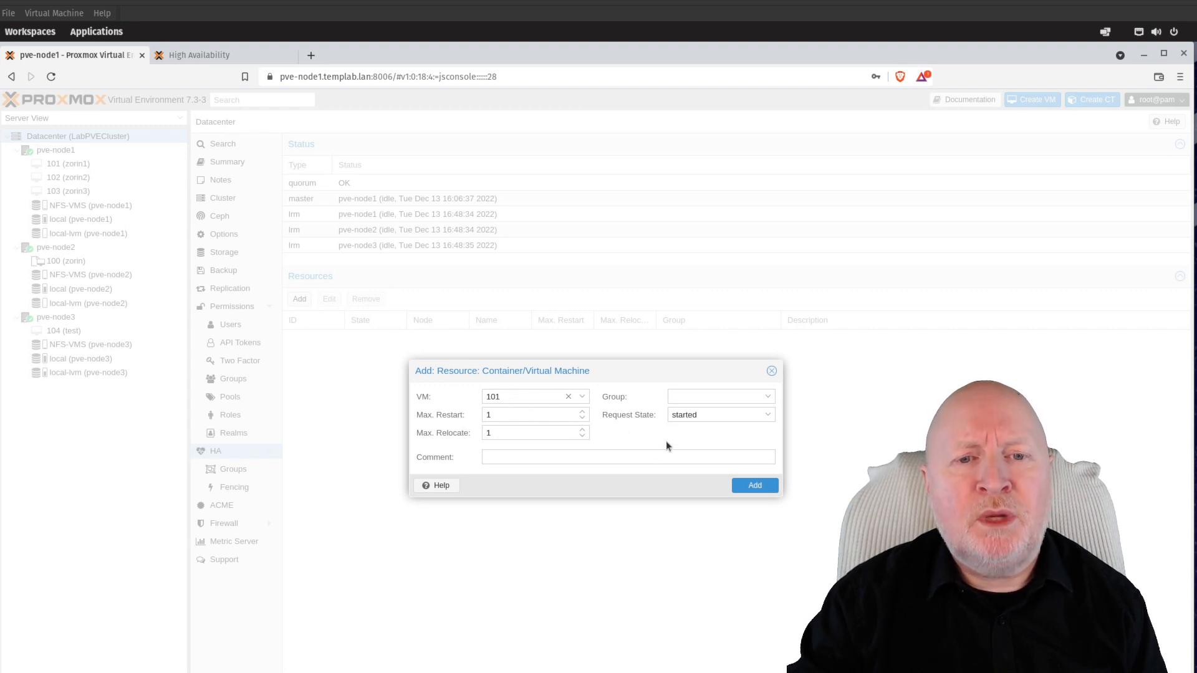
pyautogui.click(768, 398)
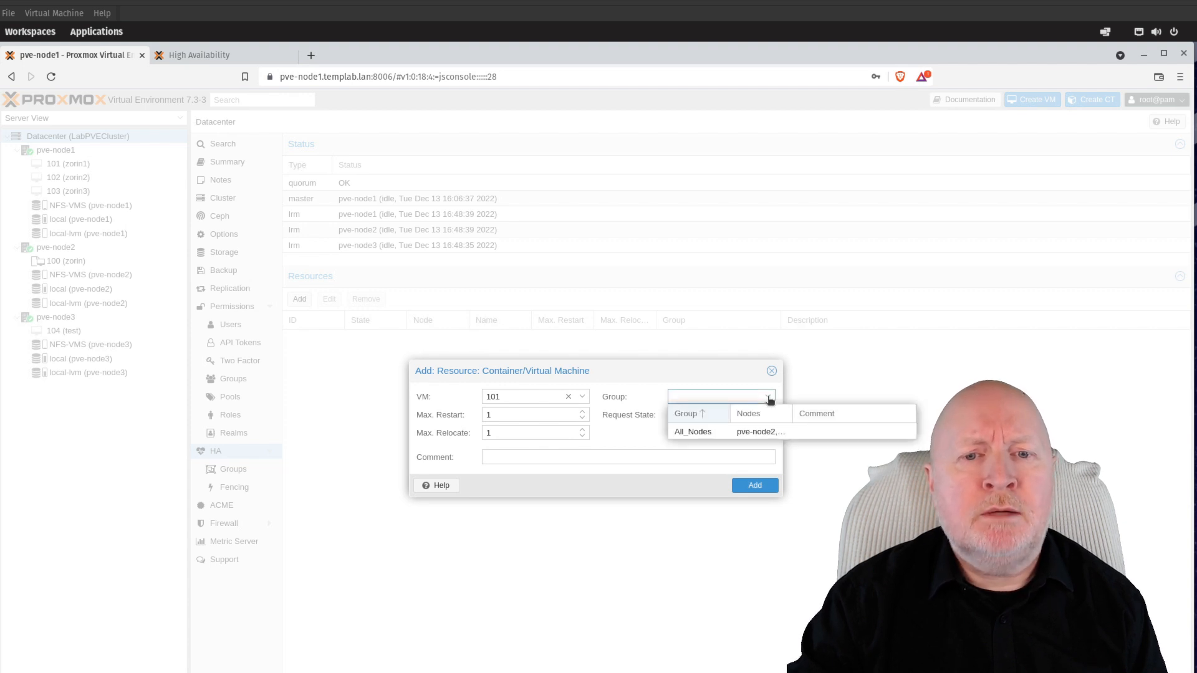
pyautogui.click(703, 431)
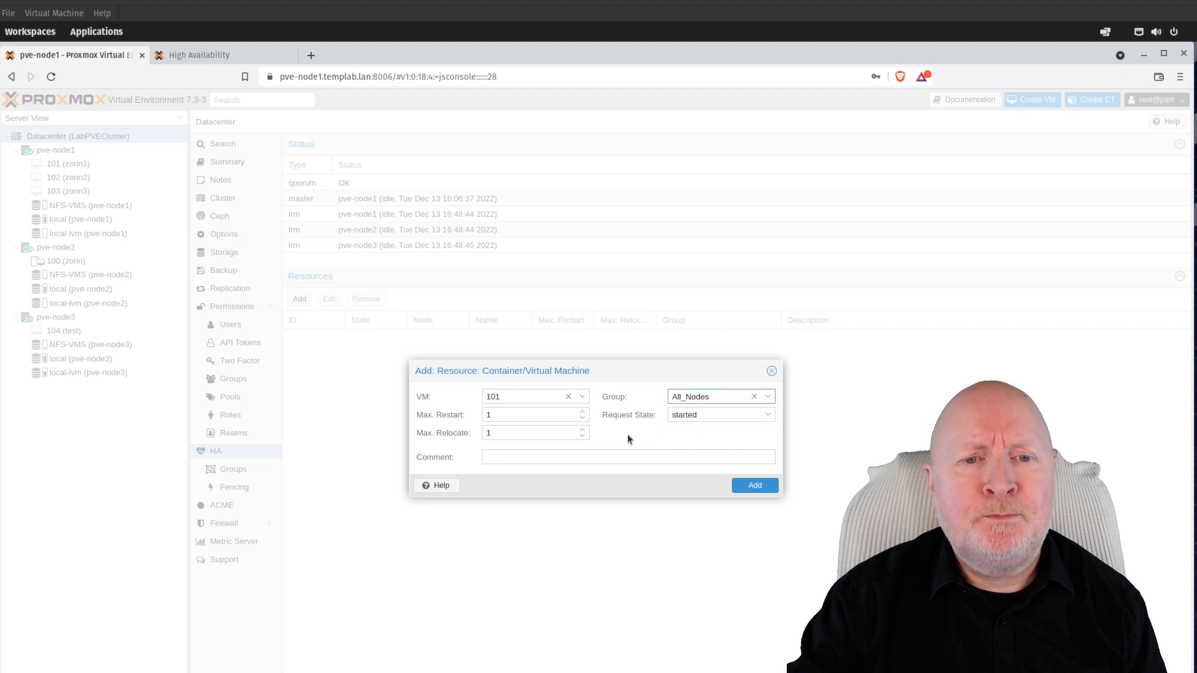
# Set both Max. Restart and Max. Relocate to 3 for the VM 101 resource.
pyautogui.doubleClick(514, 415)
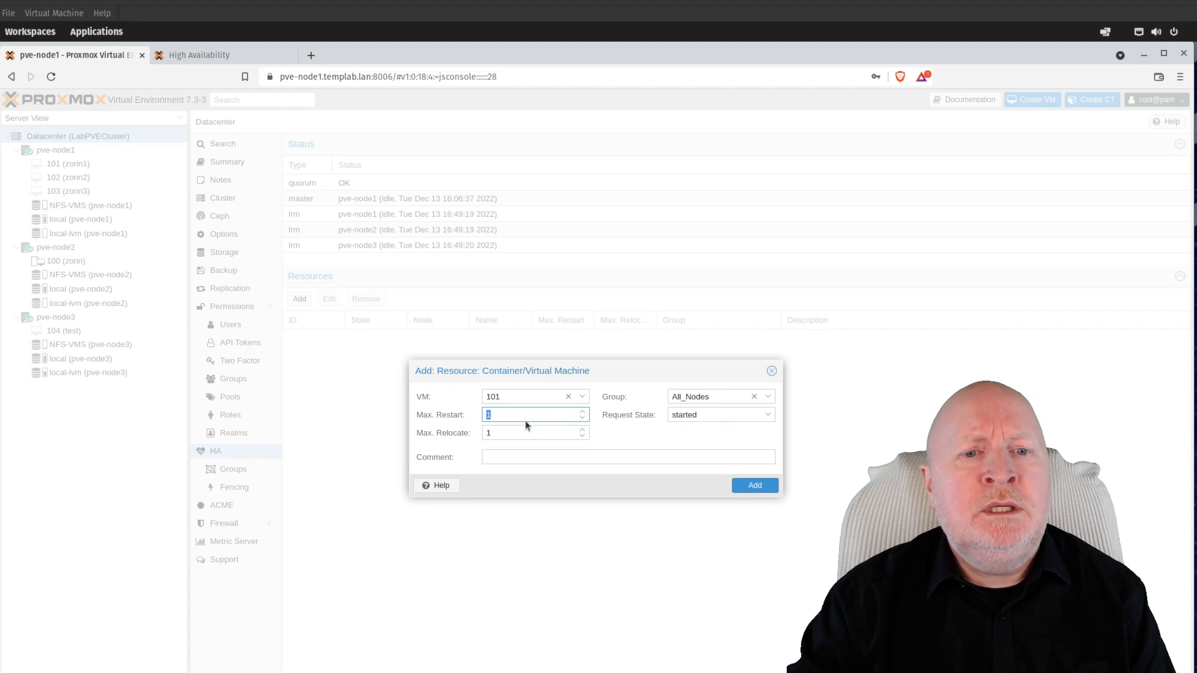
pyautogui.write('3')
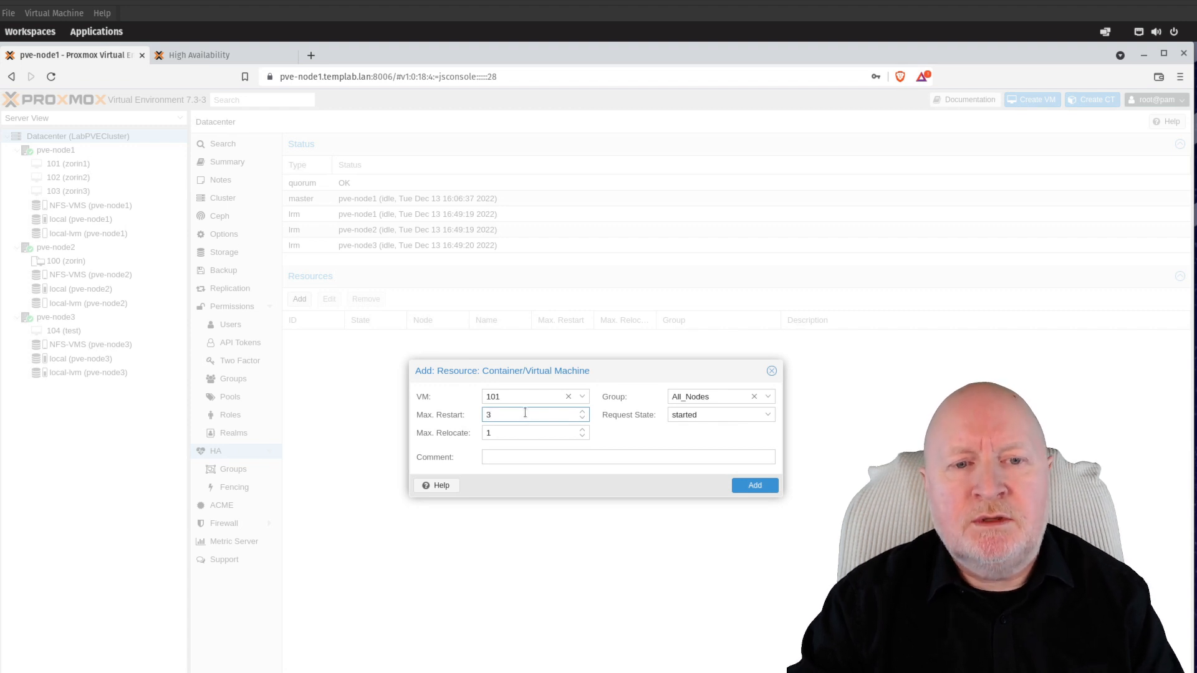
pyautogui.click(613, 428)
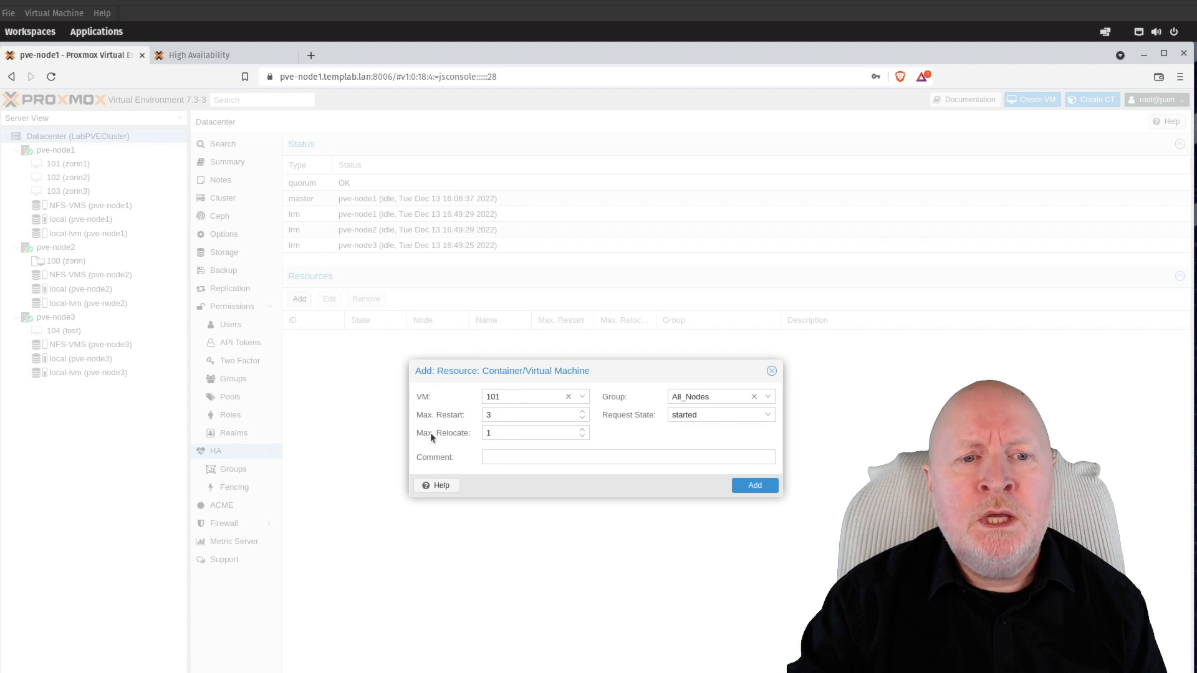
pyautogui.doubleClick(533, 433)
pyautogui.write('3')
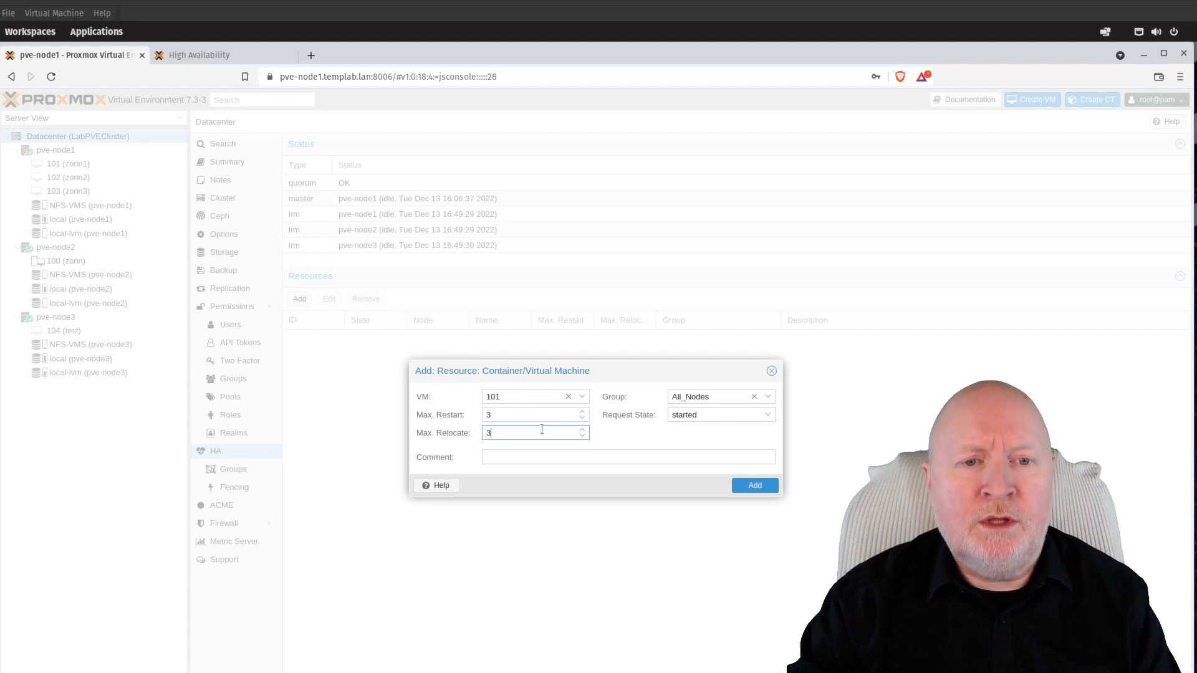
pyautogui.click(622, 428)
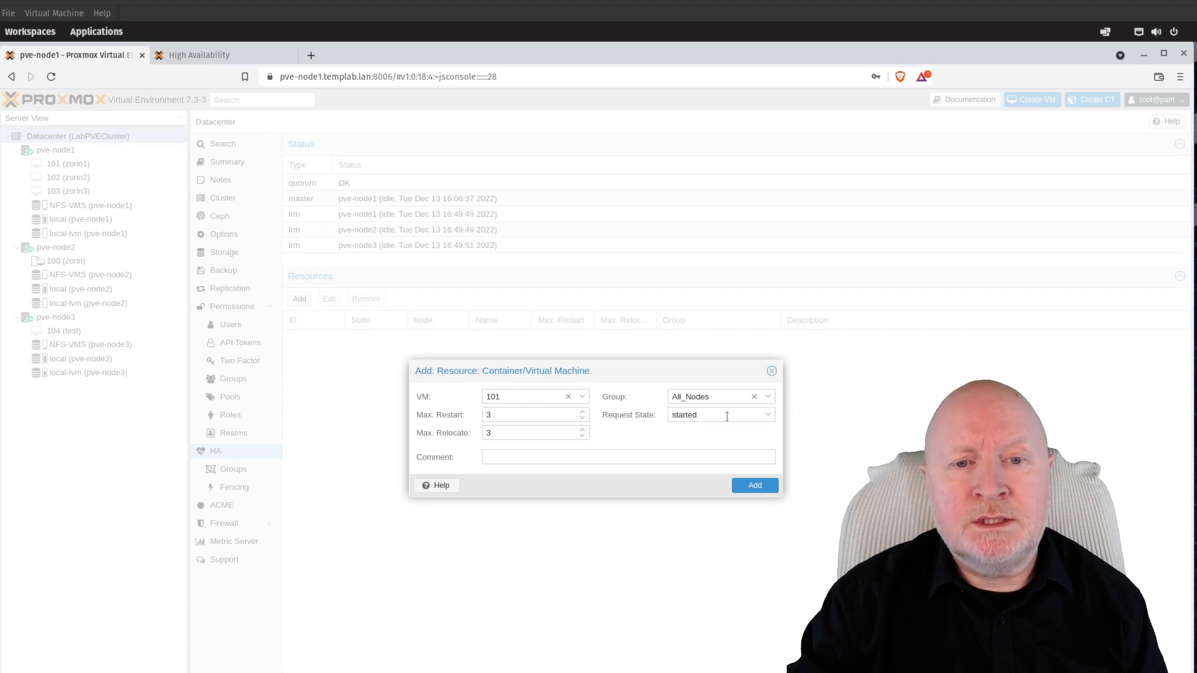
# Examine the available request states and read their descriptions in the High Availability documentation, then return to the resource settings.
pyautogui.click(768, 415)
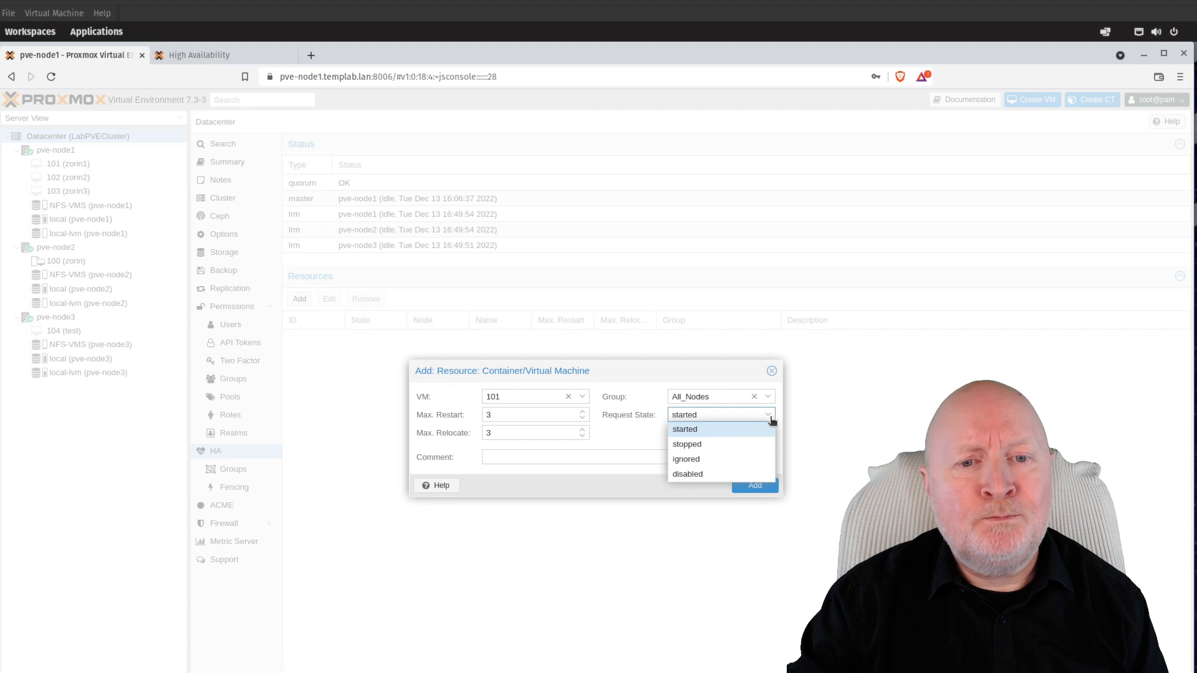
pyautogui.click(630, 399)
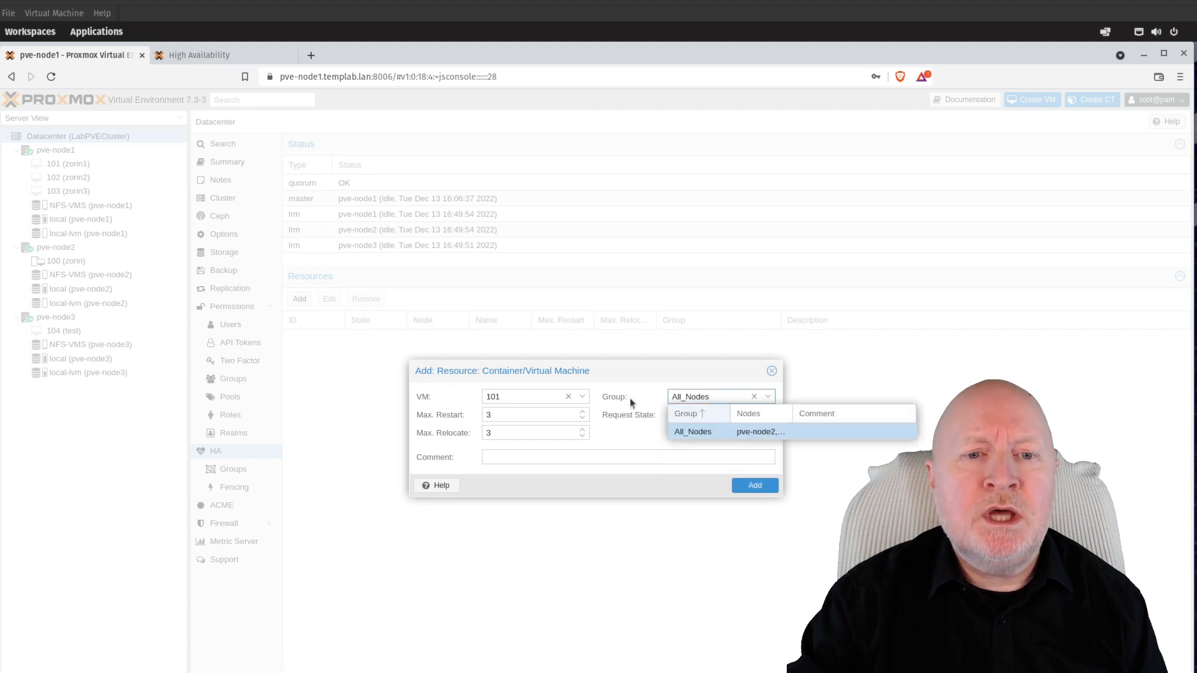
pyautogui.click(621, 432)
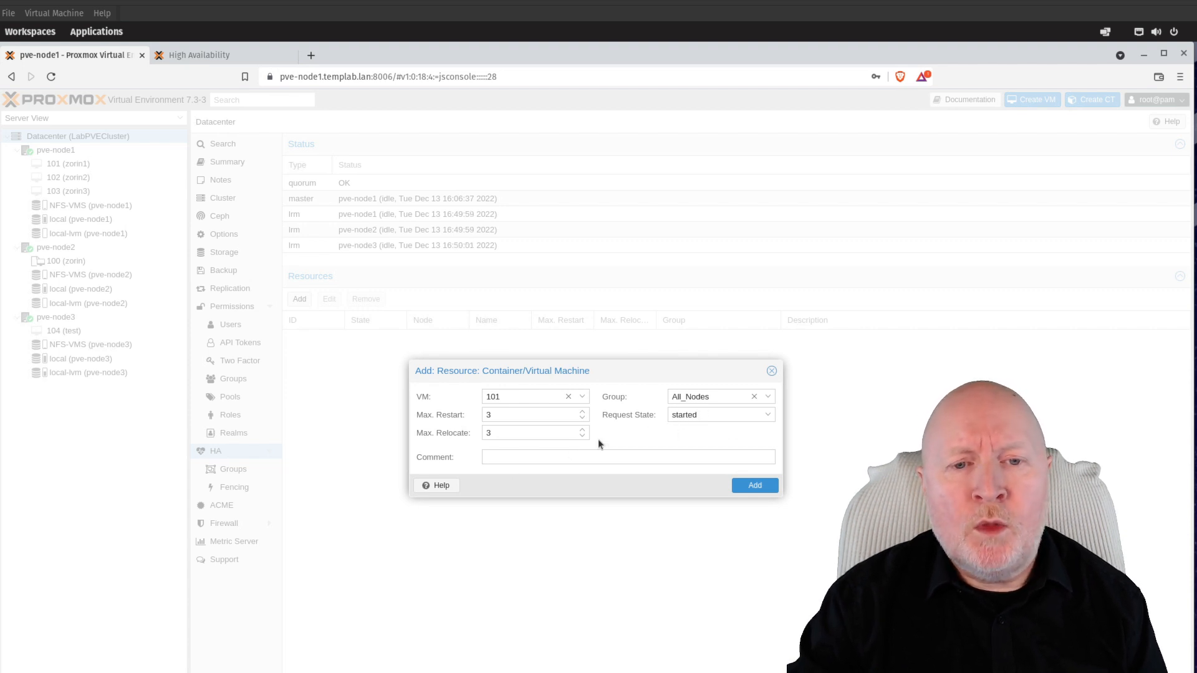
pyautogui.click(448, 491)
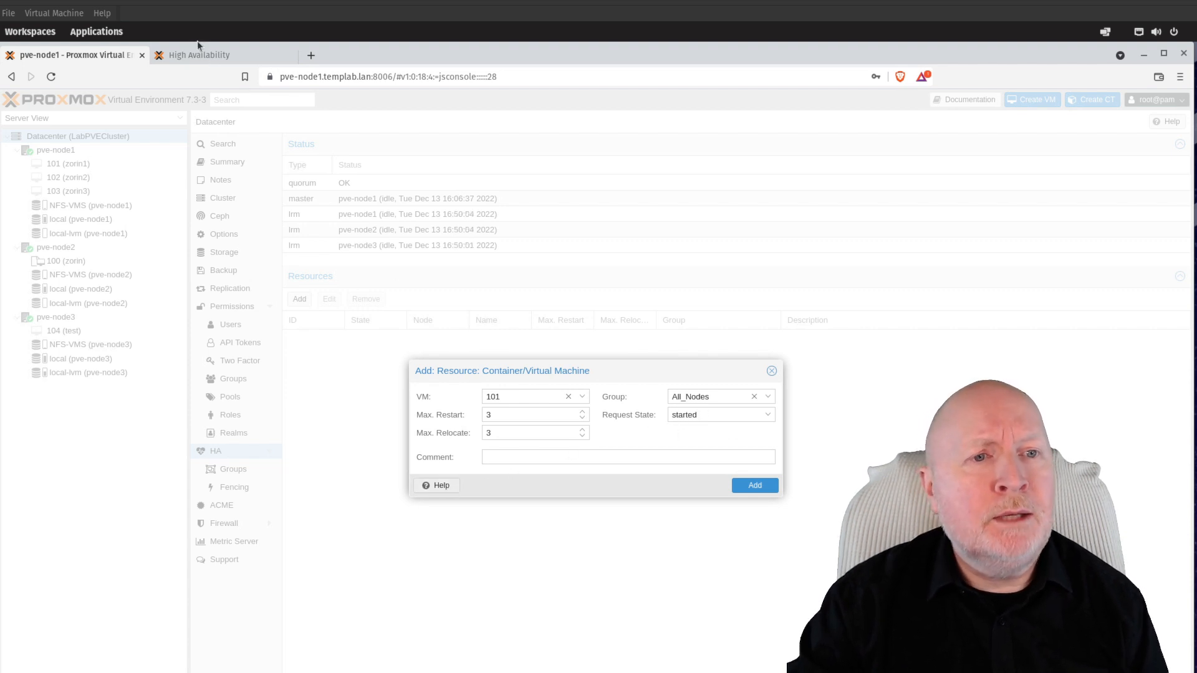
pyautogui.click(200, 57)
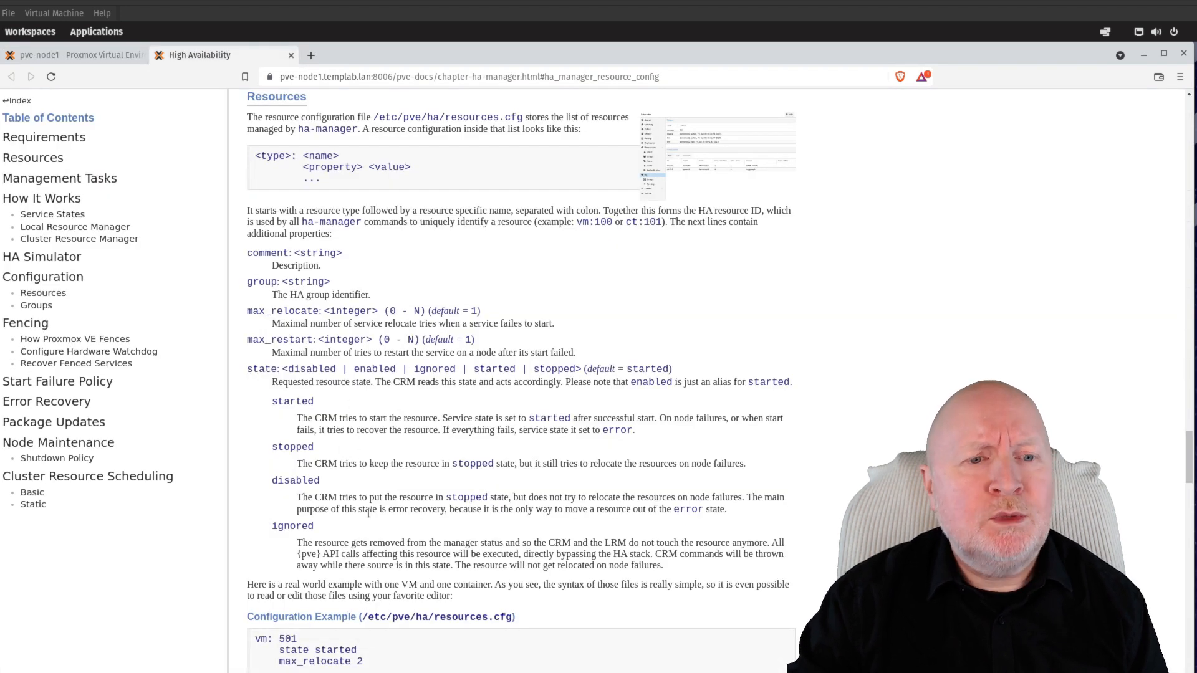
pyautogui.click(108, 55)
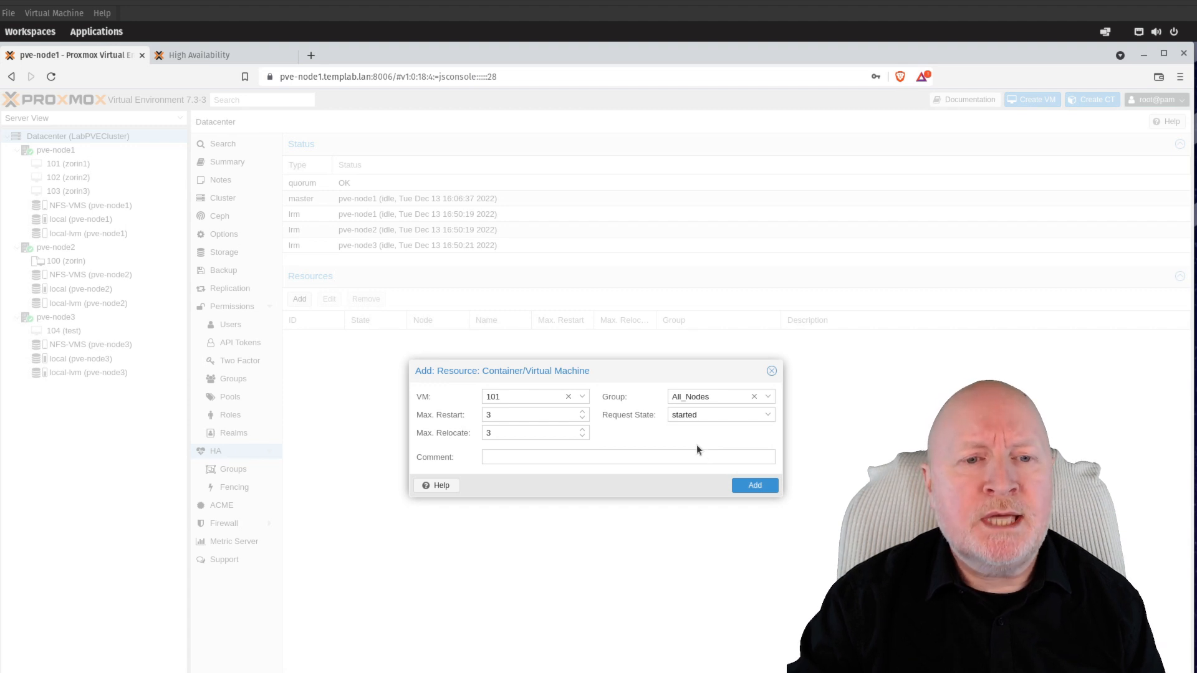
# Enter the comment "DNS Server" for VM 101 and add it as an HA resource.
pyautogui.click(573, 456)
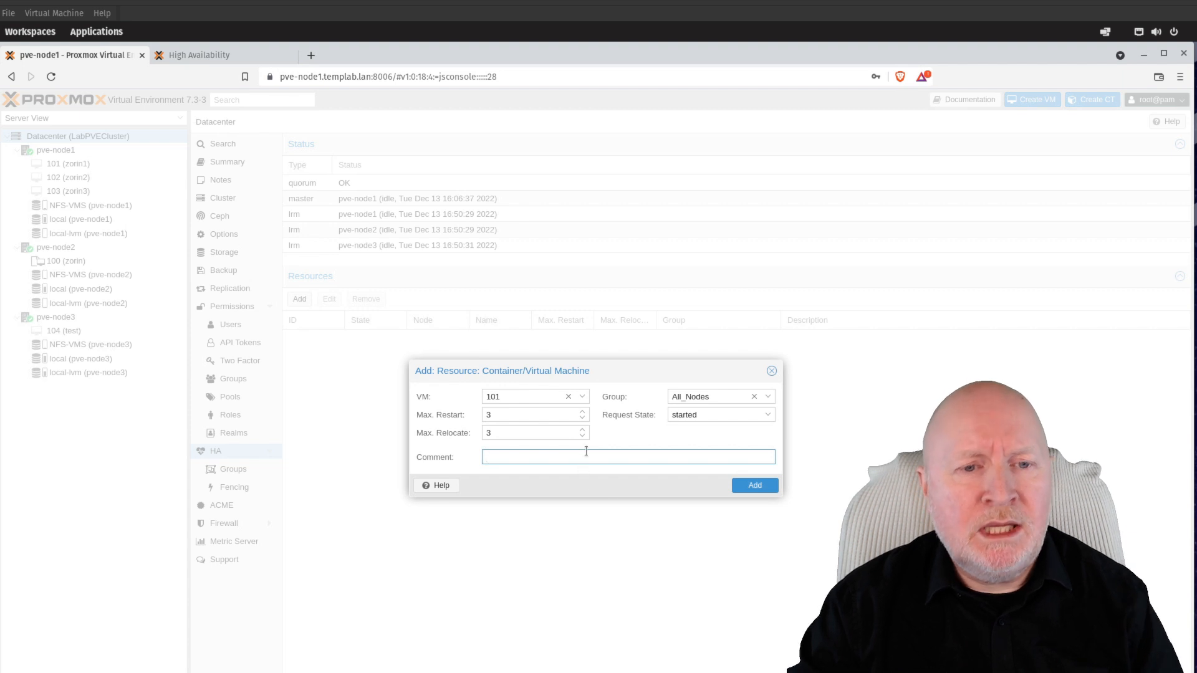
pyautogui.write('DNS Server')
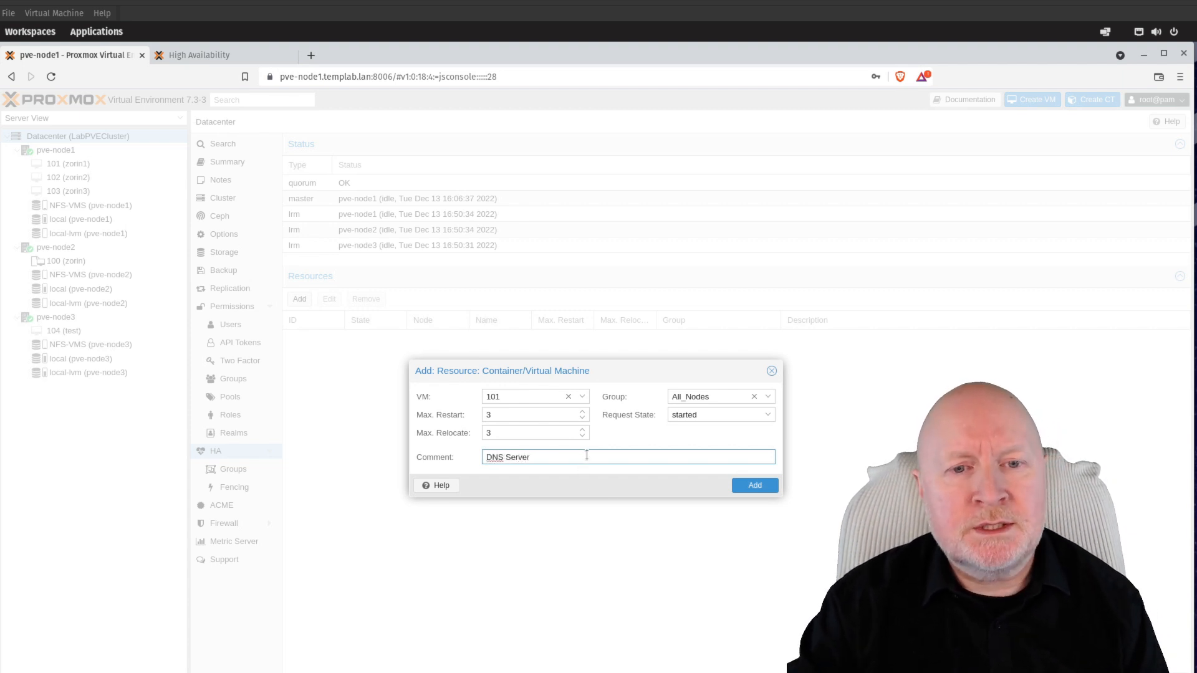
pyautogui.click(750, 487)
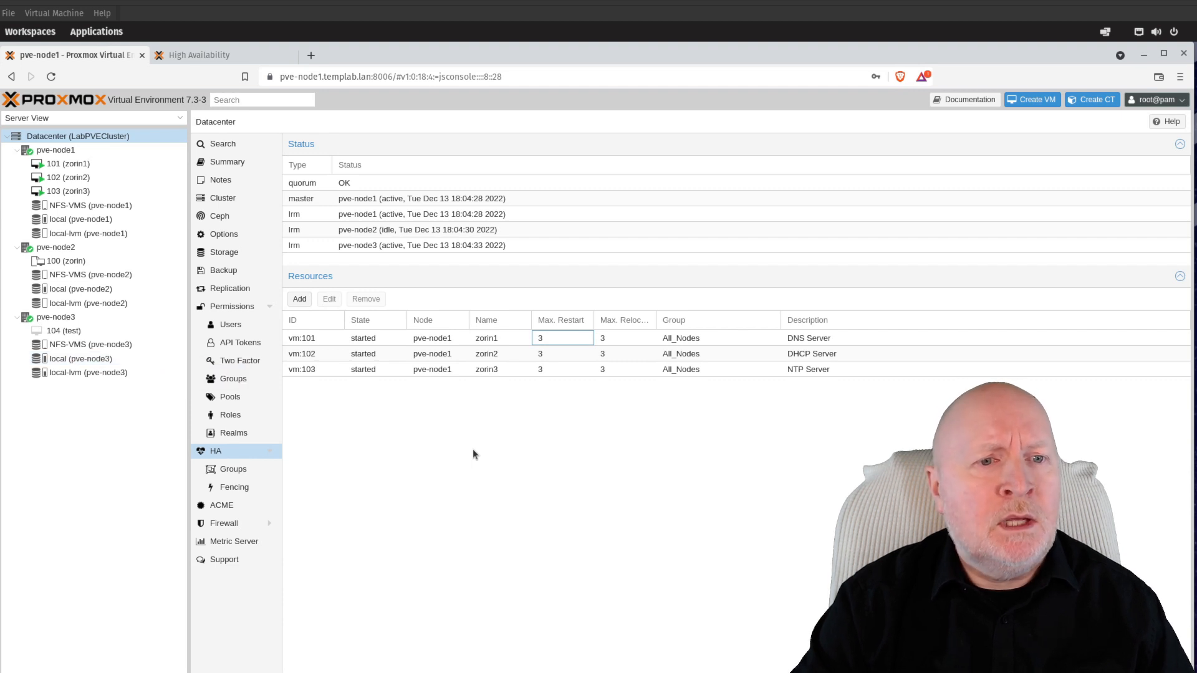
# Start a new HA group with the ID Prefer_Node3 and include all three cluster nodes in it.
pyautogui.click(248, 473)
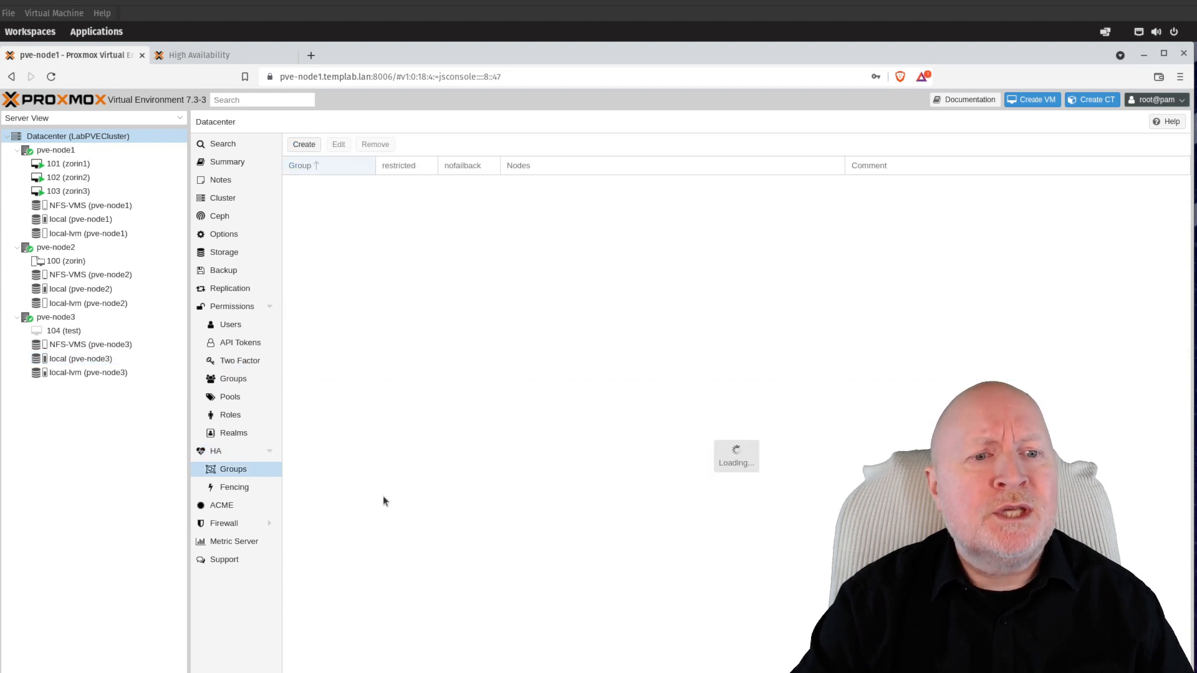
pyautogui.click(304, 145)
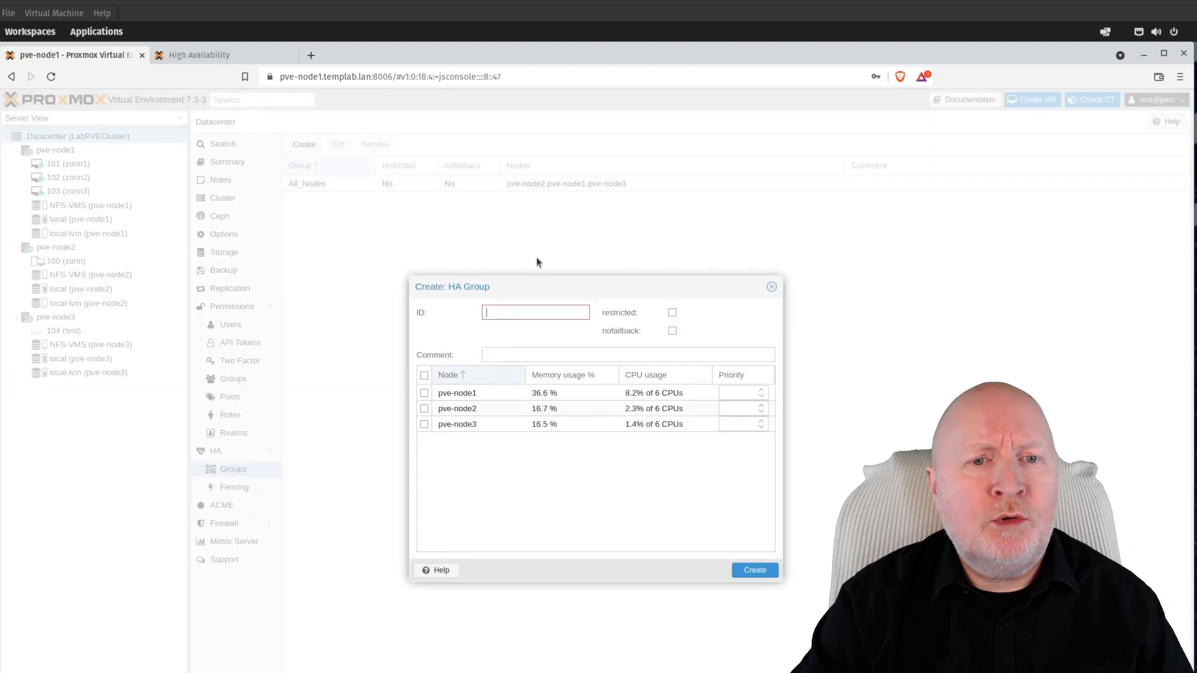
pyautogui.write('Prefer_Node')
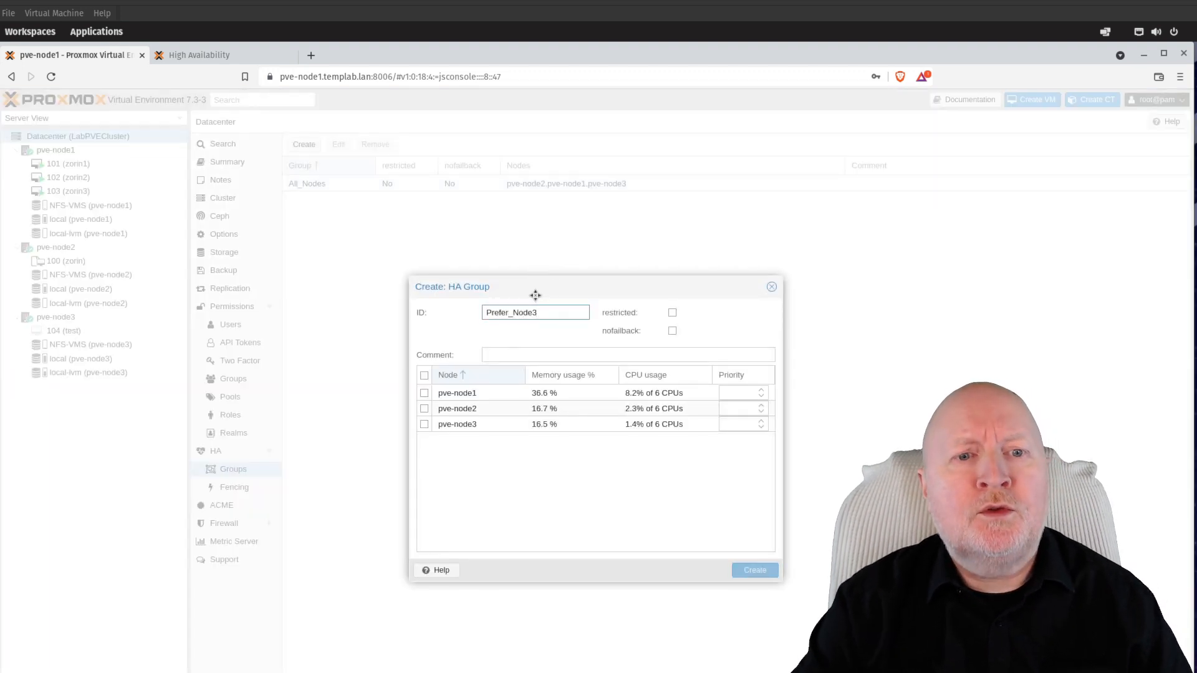
pyautogui.write('3')
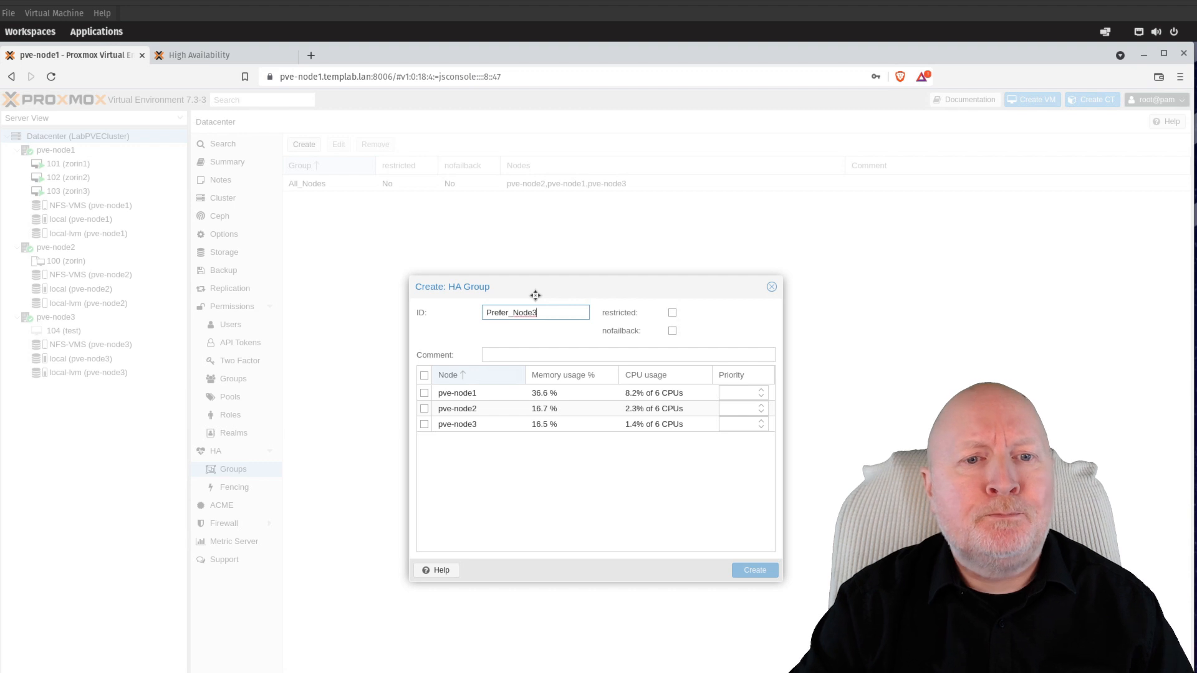
pyautogui.click(424, 375)
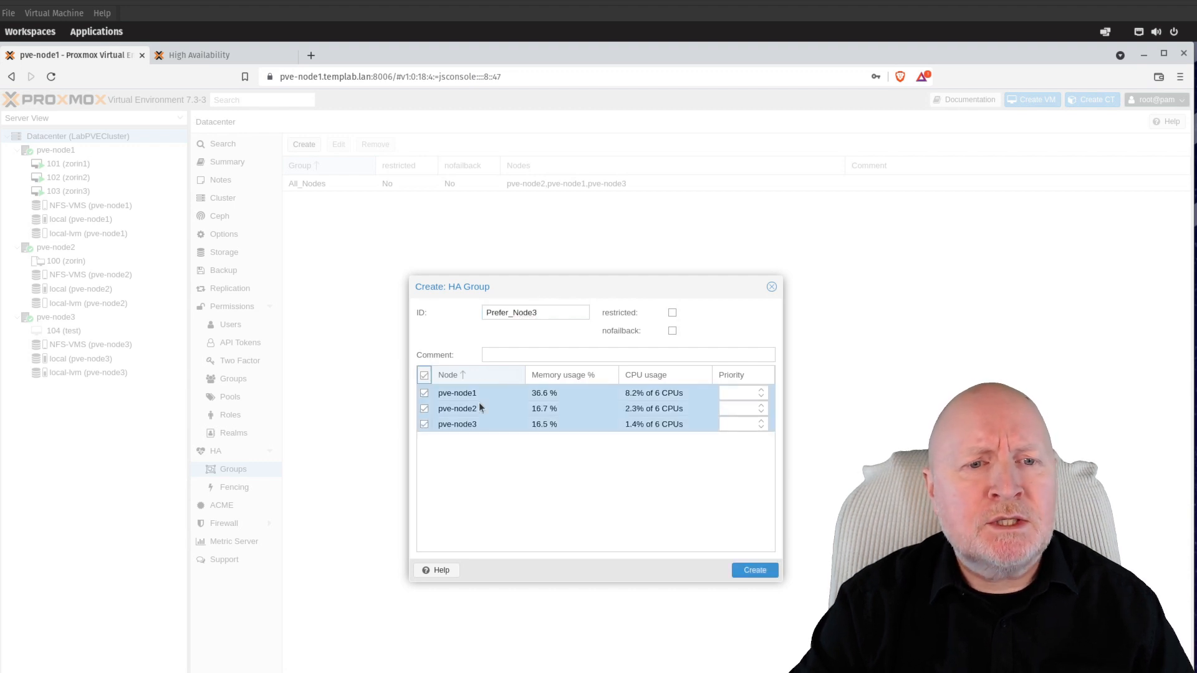
# Set the priority to 3 for pve-node3 and 1 for both pve-node1 and pve-node2, and create the group.
pyautogui.click(746, 424)
pyautogui.write('3')
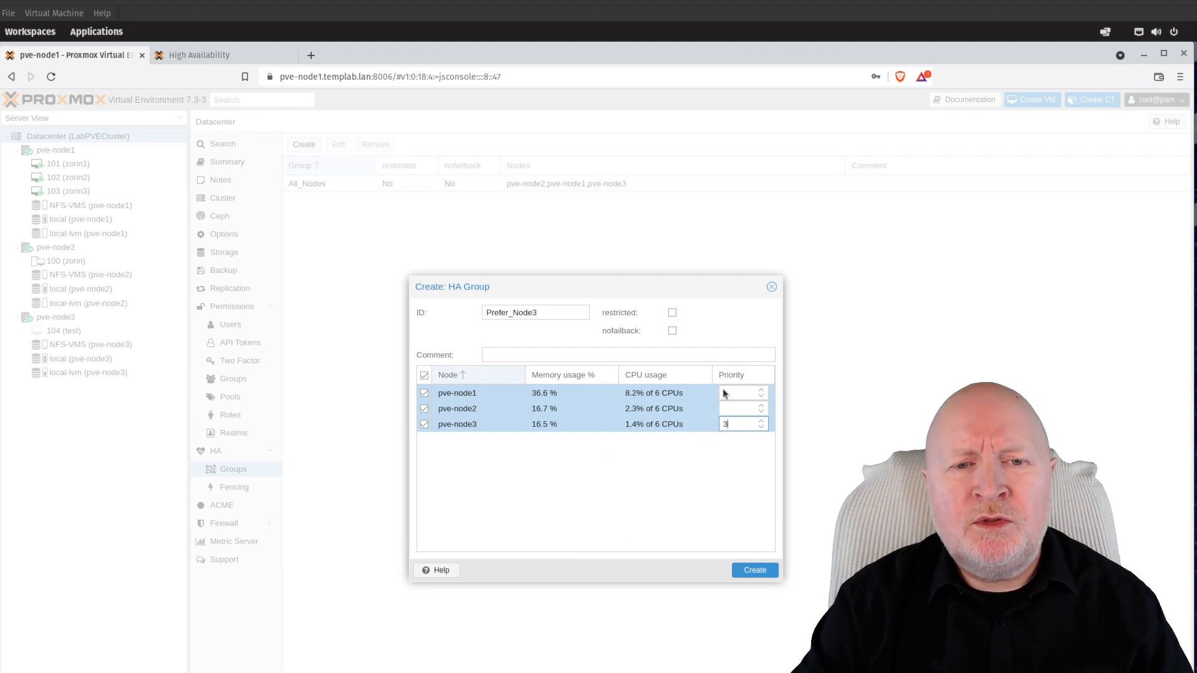
pyautogui.click(734, 407)
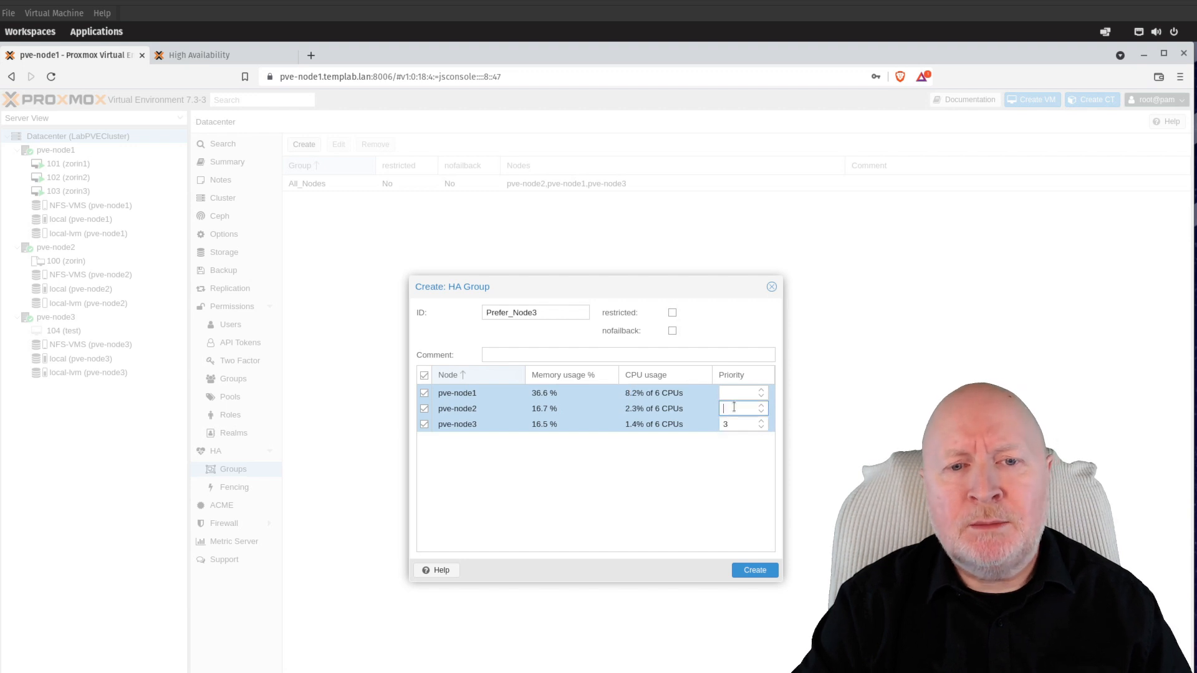
pyautogui.write('2')
pyautogui.click(736, 392)
pyautogui.write('1')
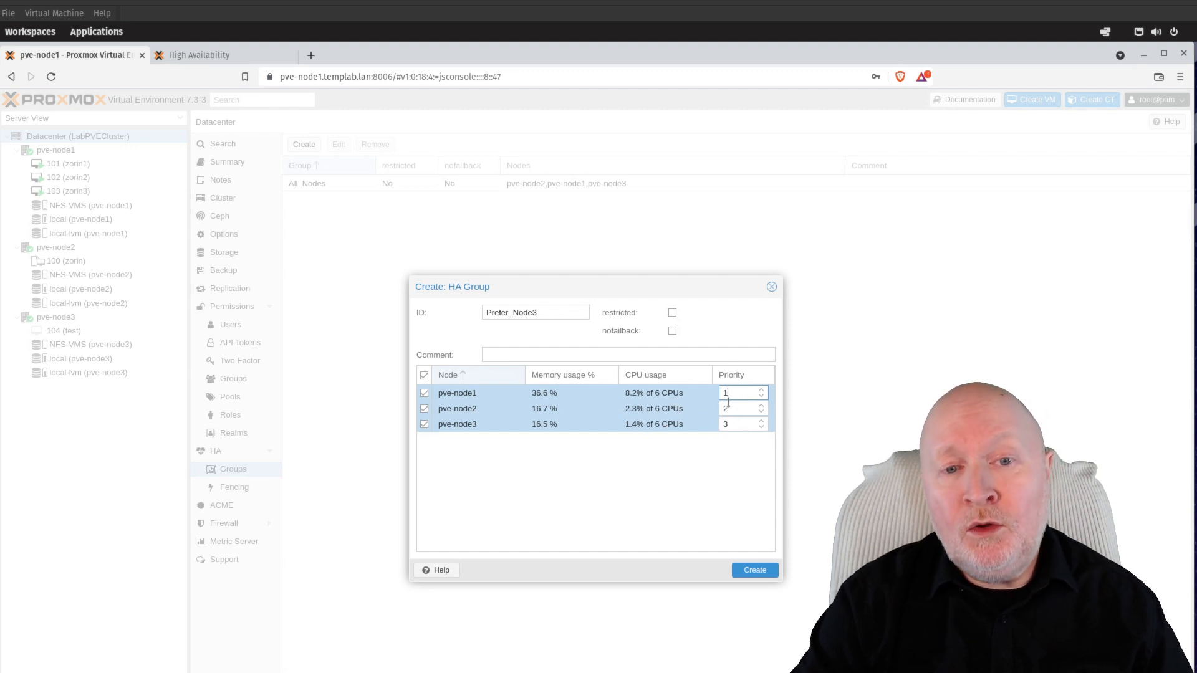
pyautogui.press('Tab')
pyautogui.write('1')
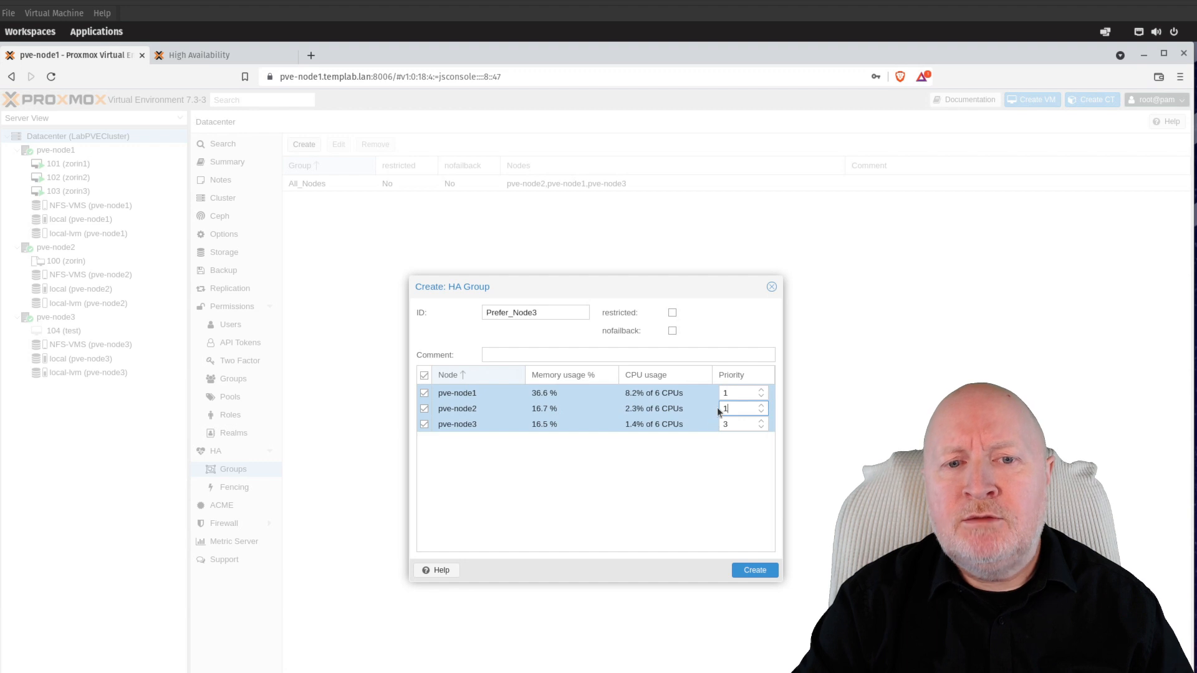
pyautogui.click(745, 569)
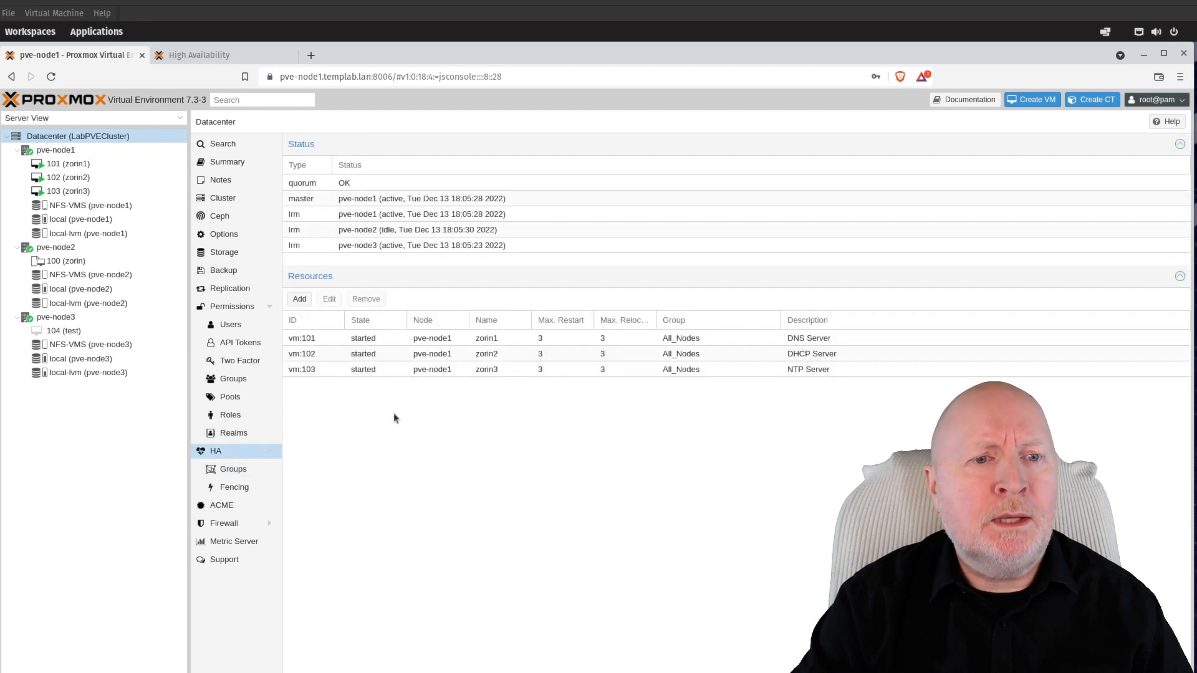
# Reassign the VM 101 HA resource to the Prefer_Node3 group.
pyautogui.click(307, 338)
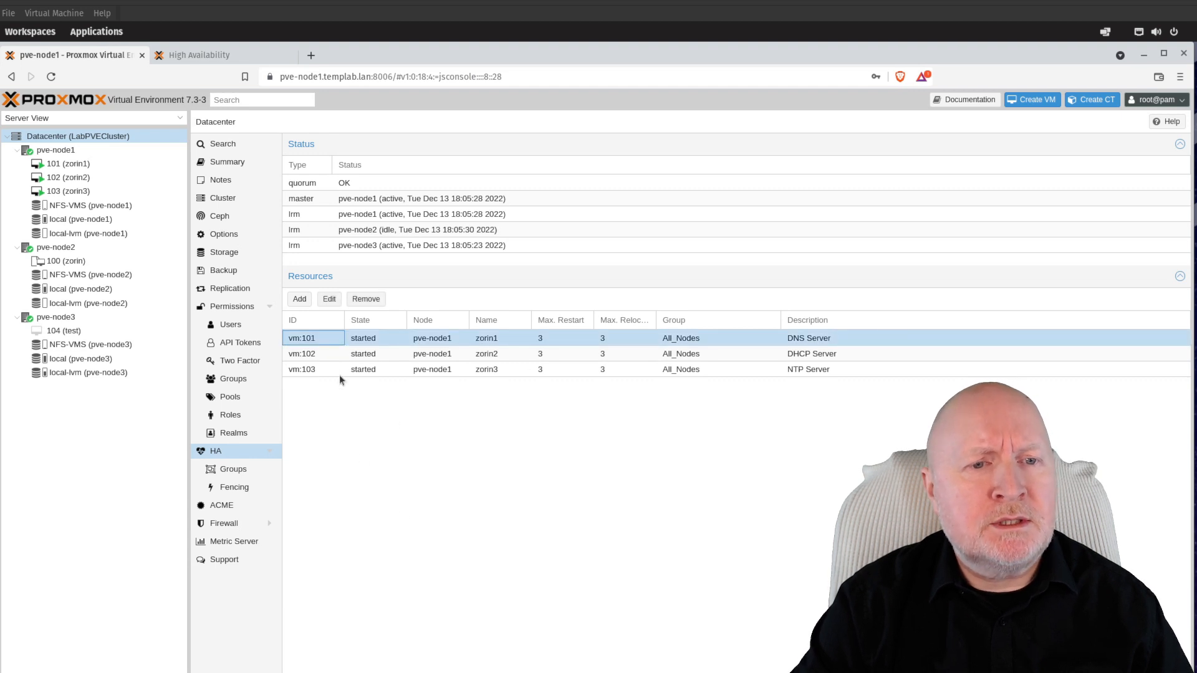
pyautogui.click(330, 300)
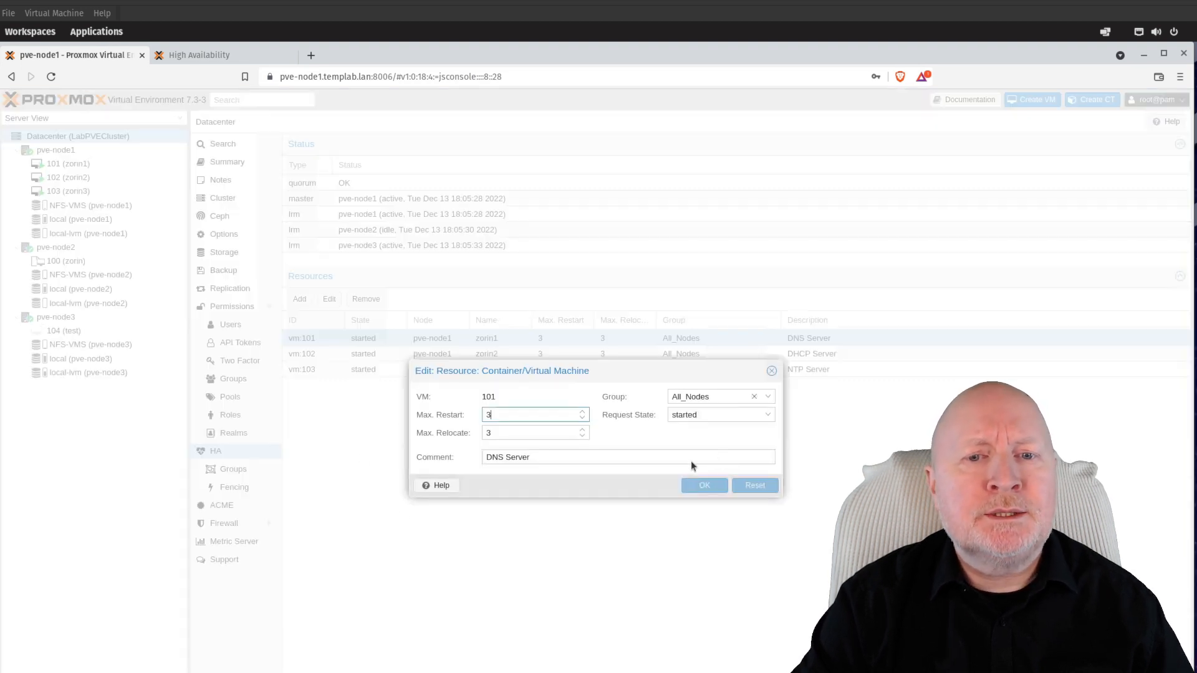
pyautogui.click(755, 396)
pyautogui.click(768, 397)
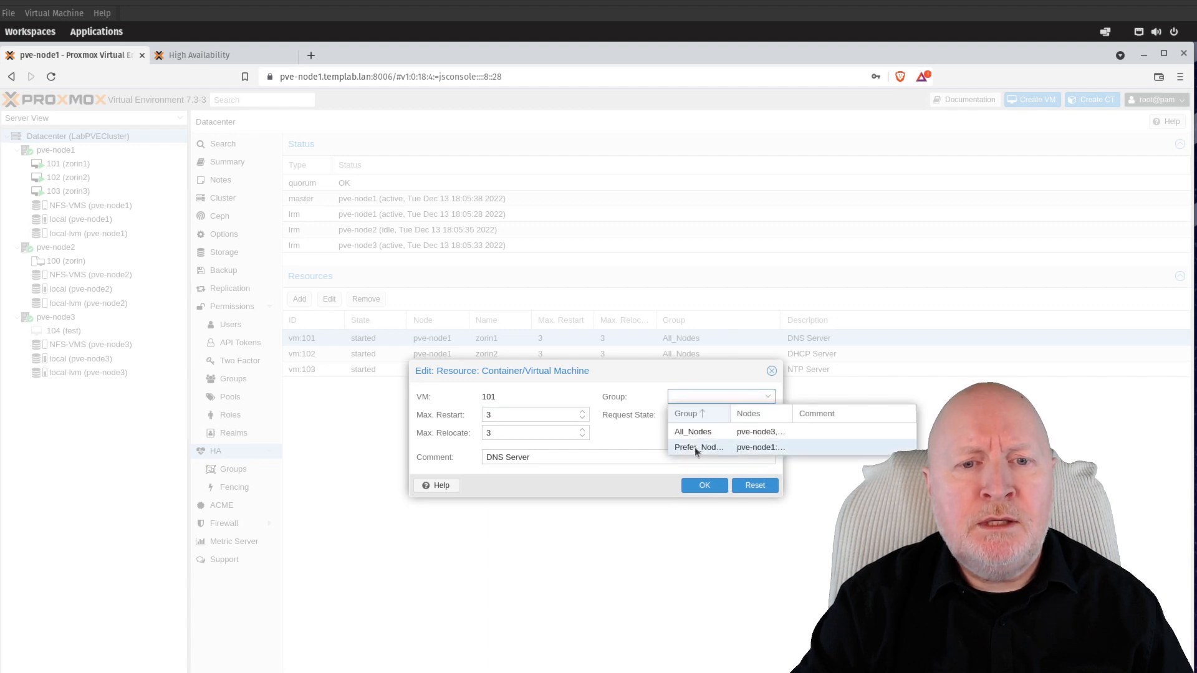
pyautogui.click(695, 446)
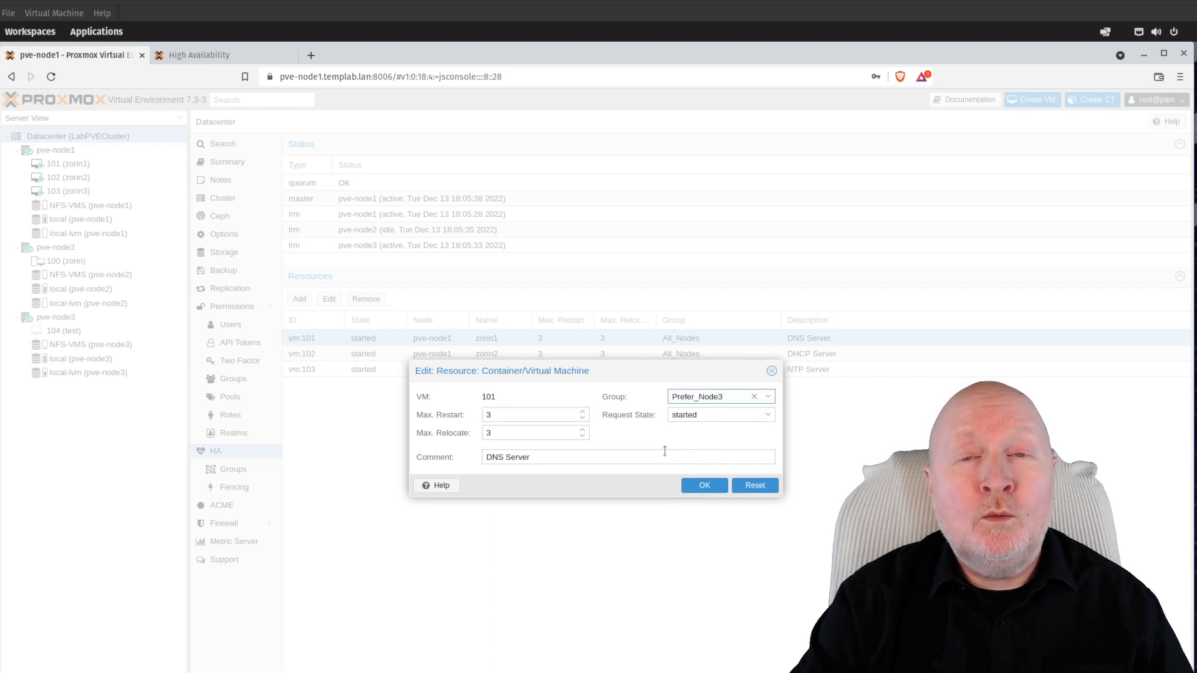
pyautogui.click(720, 488)
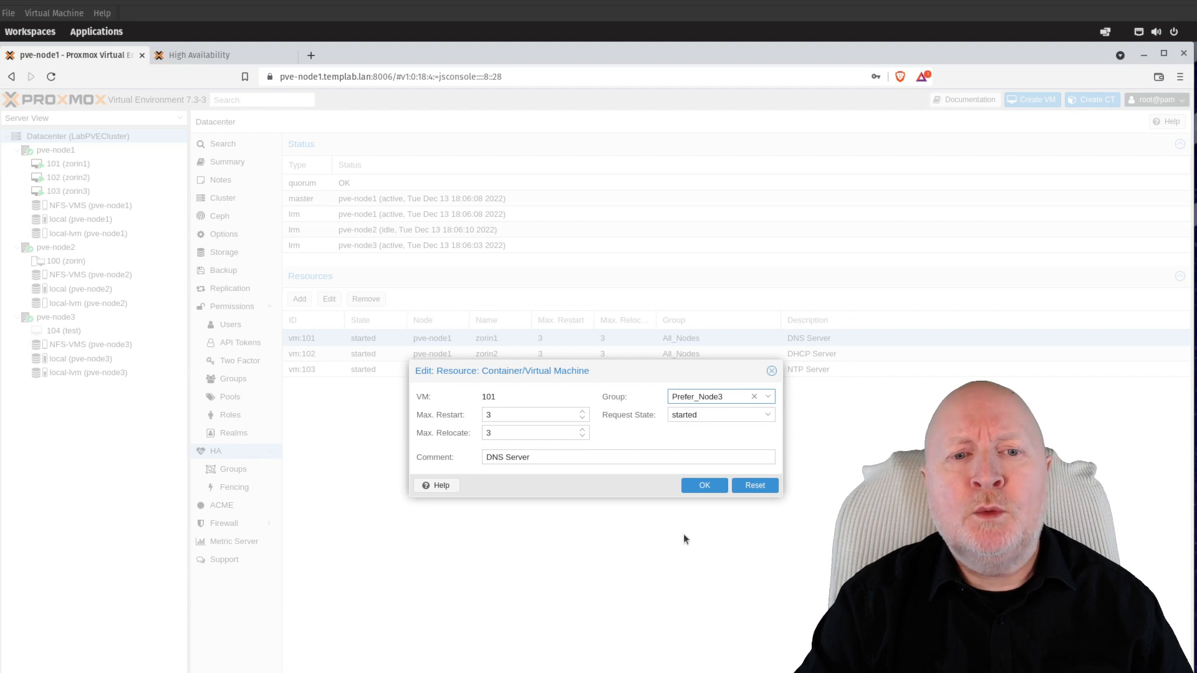
pyautogui.click(705, 486)
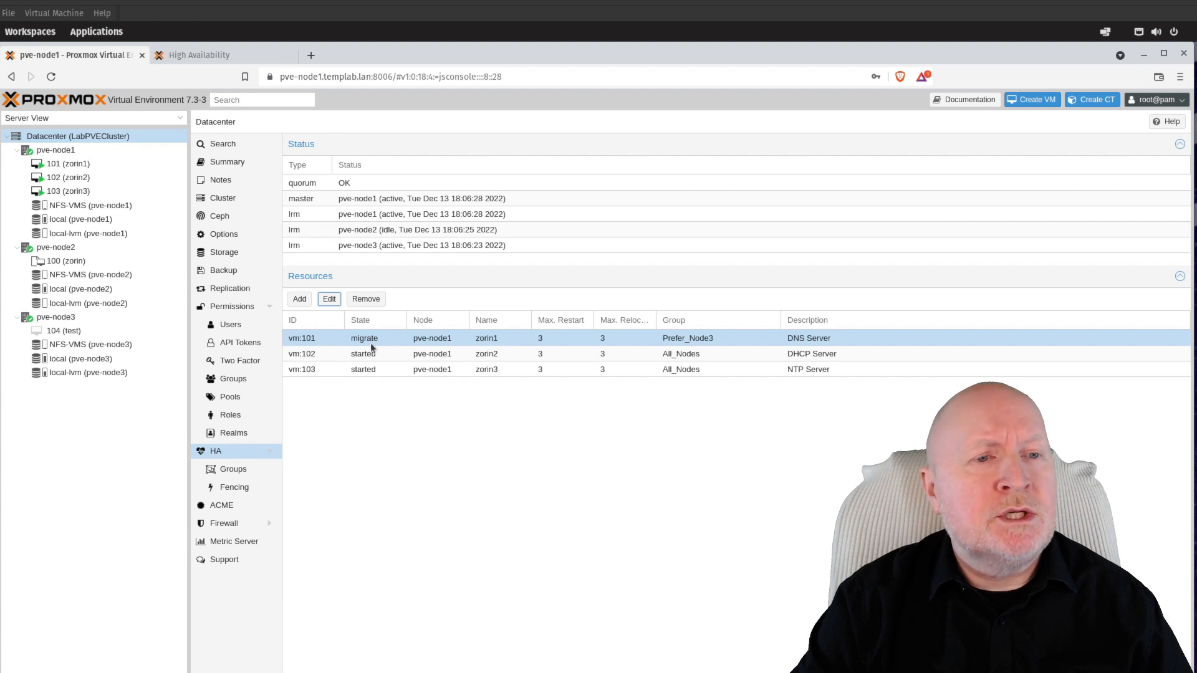
# Open VM 101's console on pve-node3, unlock the session with the account password and move its terminal window fully into view.
pyautogui.moveTo(95, 163)
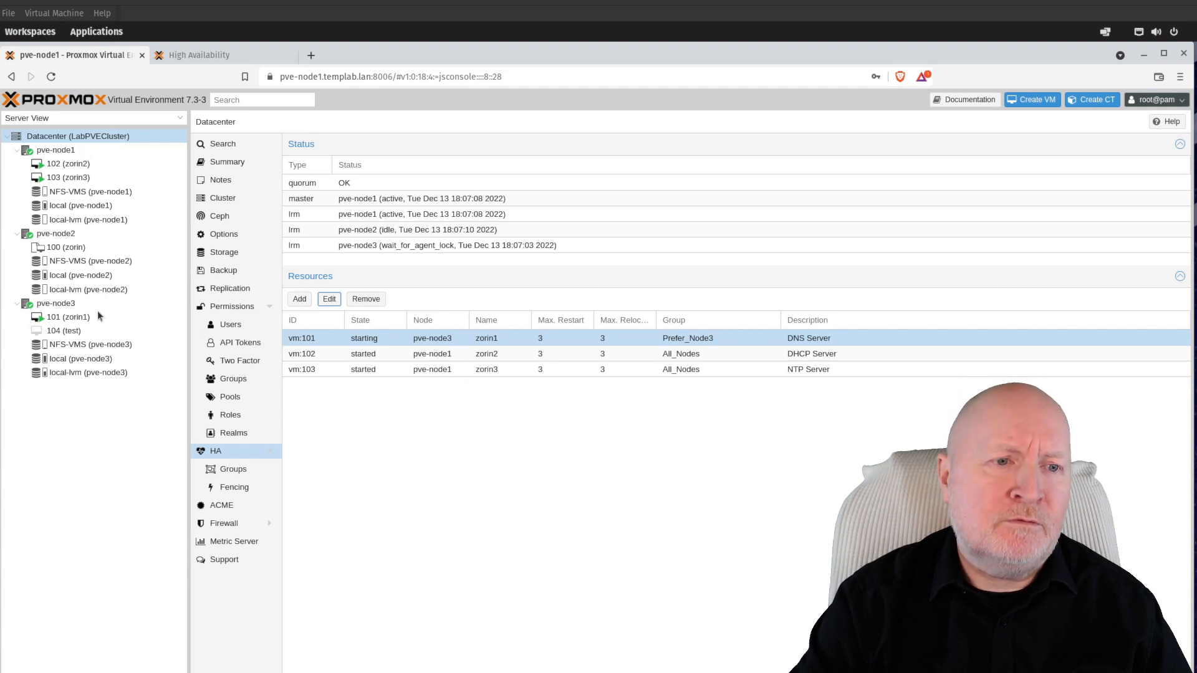
pyautogui.moveTo(92, 318)
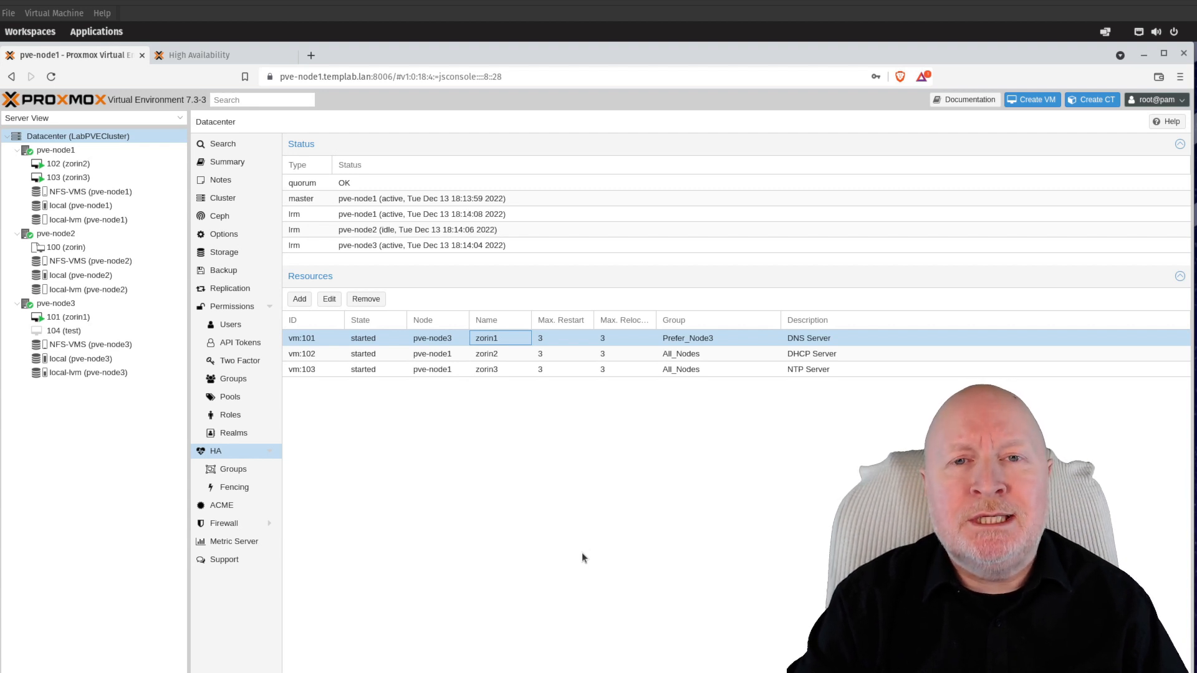
pyautogui.click(88, 319)
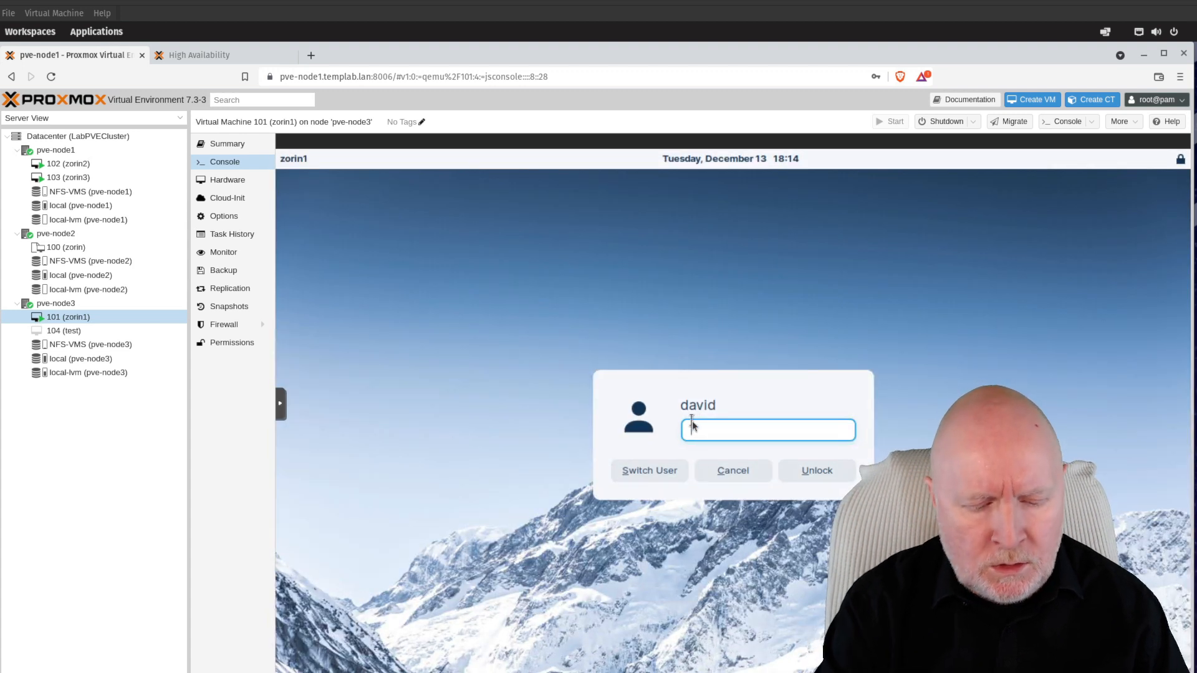
pyautogui.write('*********')
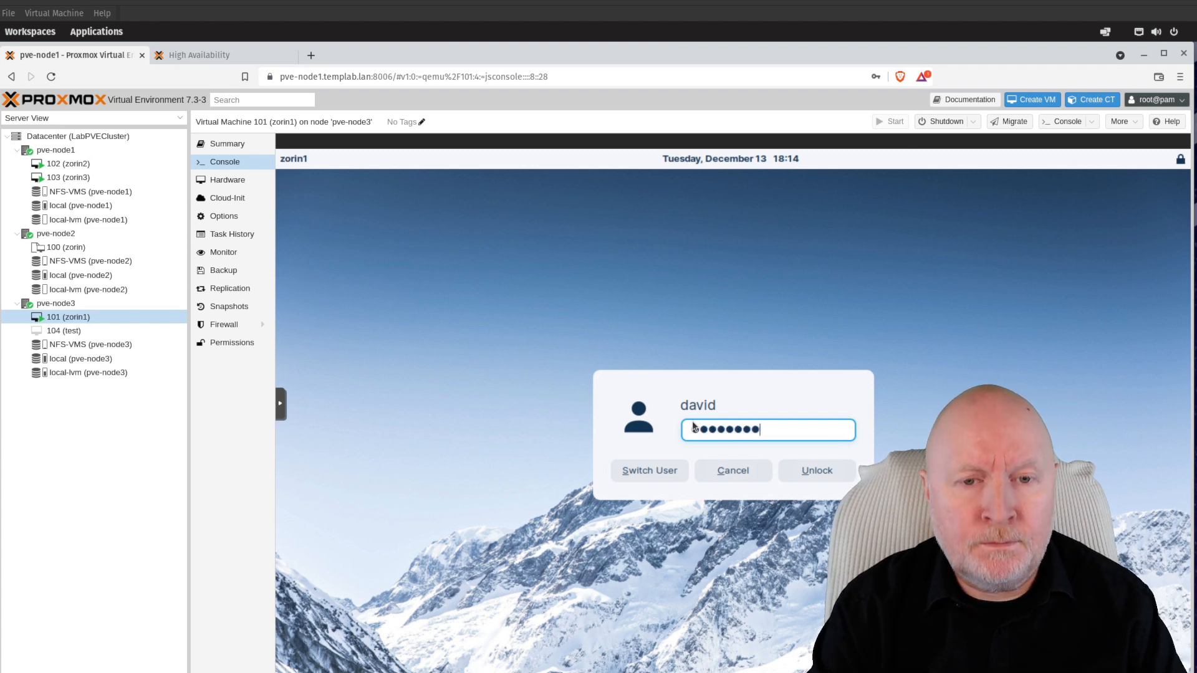
pyautogui.press('Return')
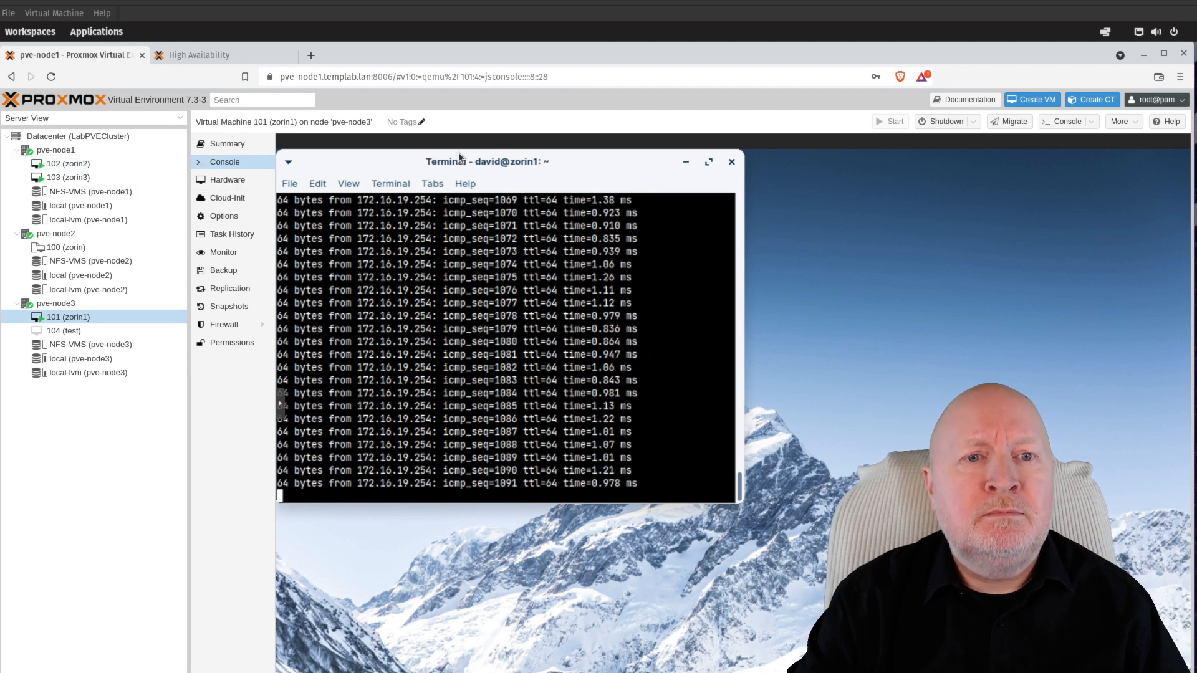
pyautogui.moveTo(460, 156); pyautogui.dragTo(476, 167)
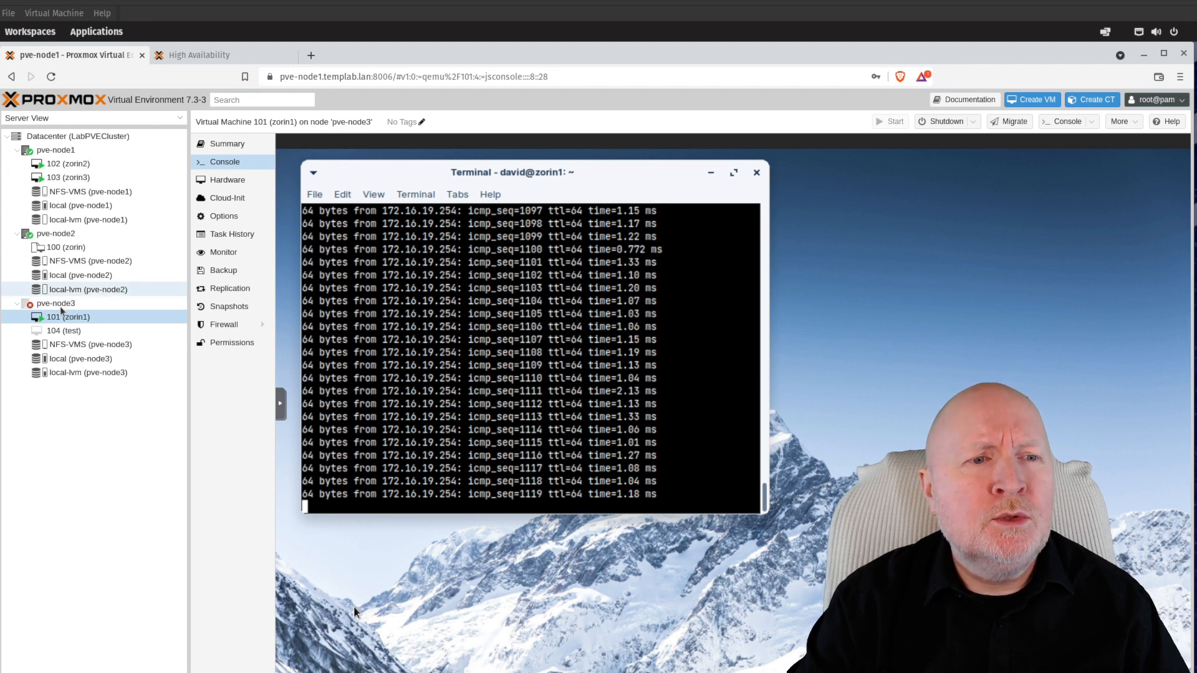
# Check the HA status at datacenter level and review the Prefer_Node3 group's node priorities, leaving the settings unchanged.
pyautogui.click(125, 136)
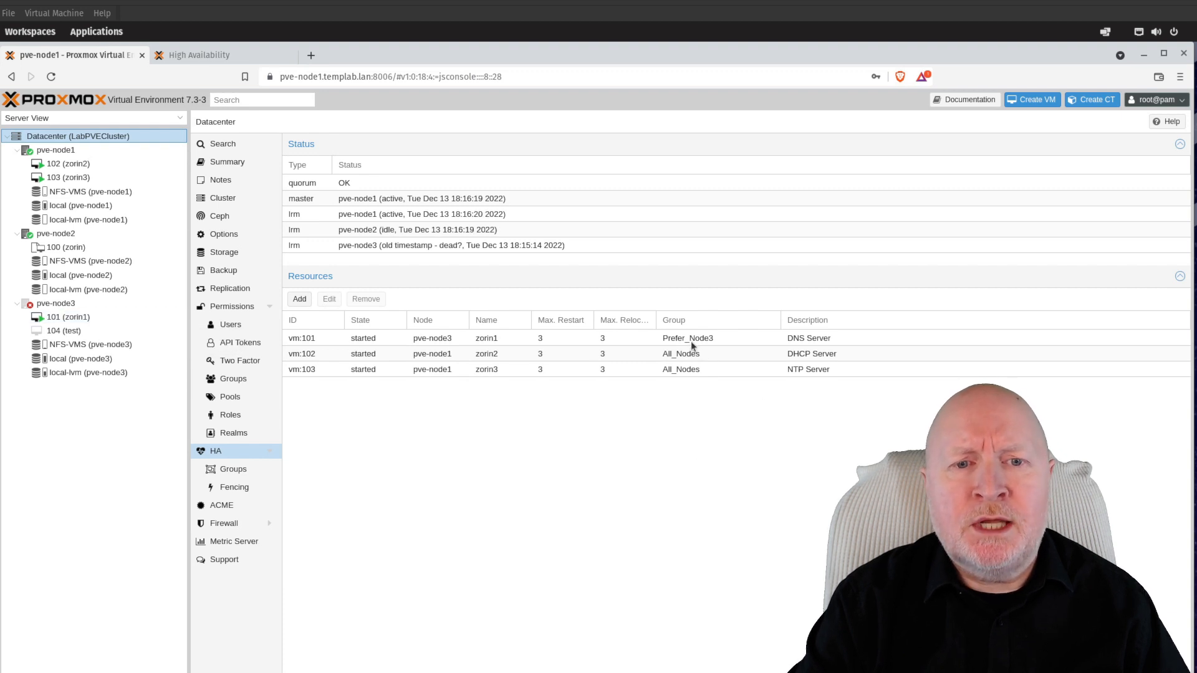
pyautogui.click(233, 469)
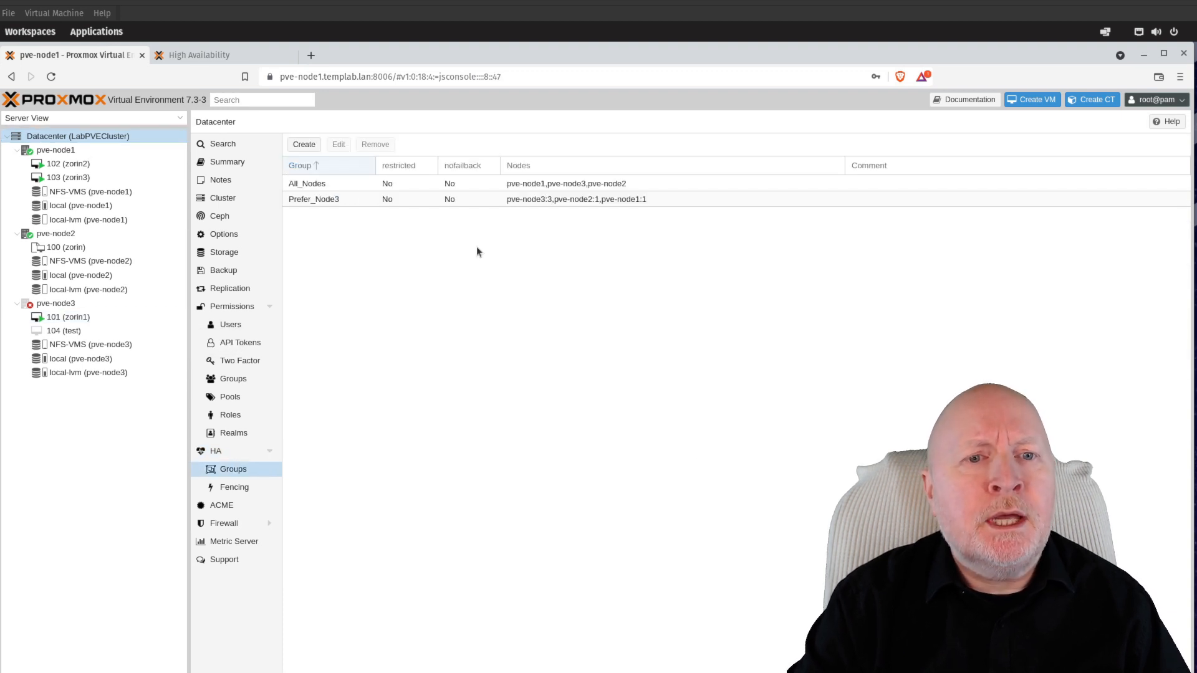
pyautogui.click(521, 203)
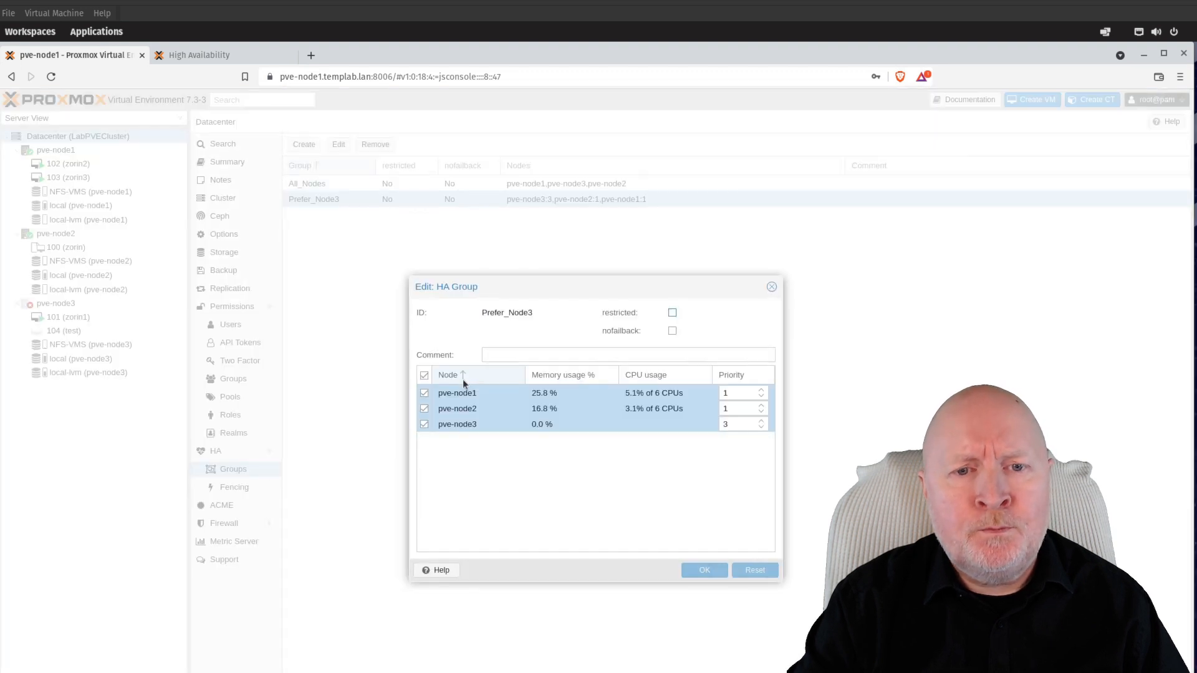
pyautogui.click(772, 286)
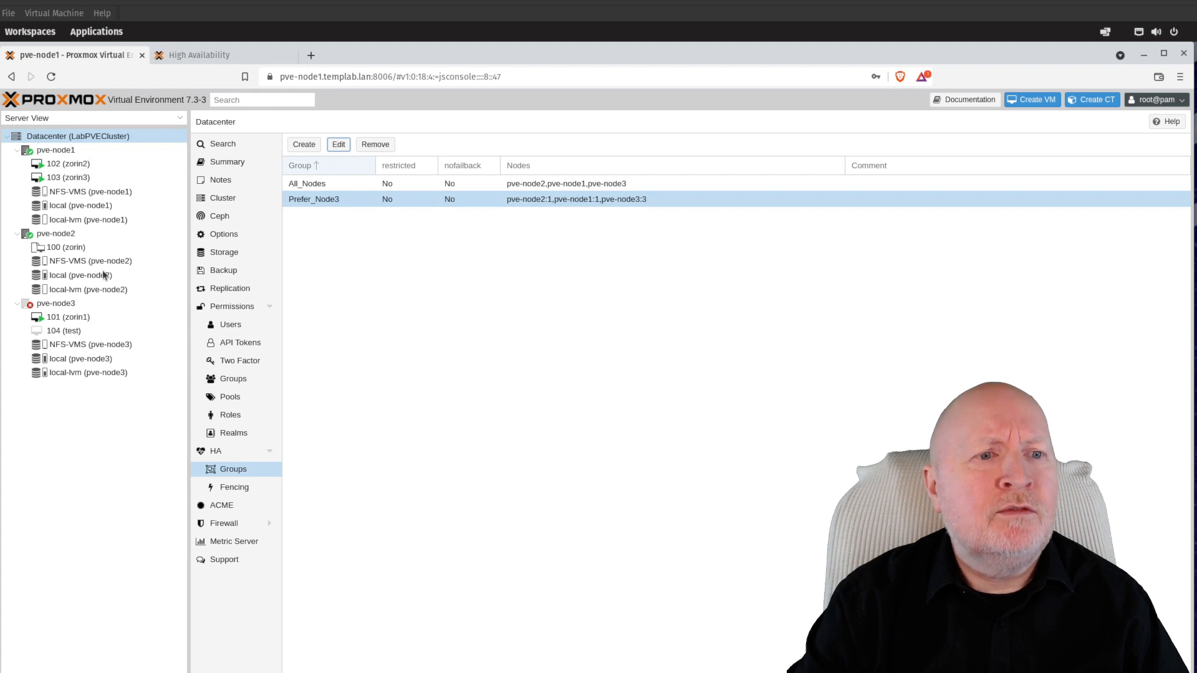
# Check whether pve-node3 responds, and return to the datacenter's HA status and resources overview.
pyautogui.click(70, 303)
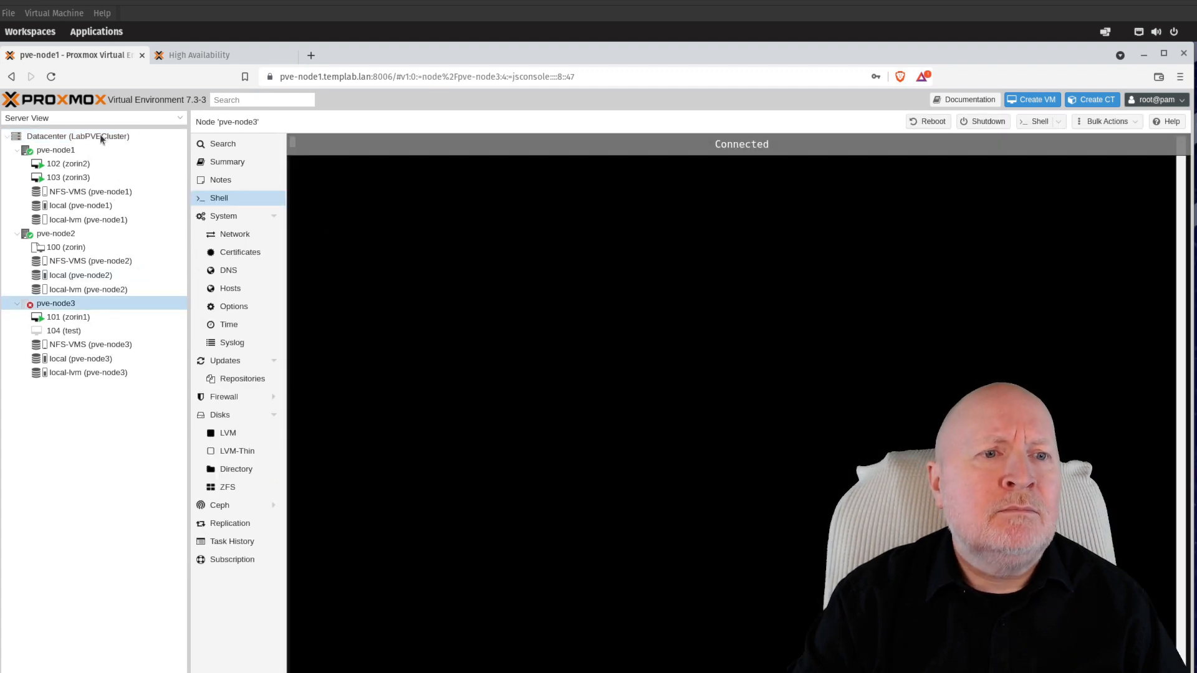
pyautogui.click(100, 136)
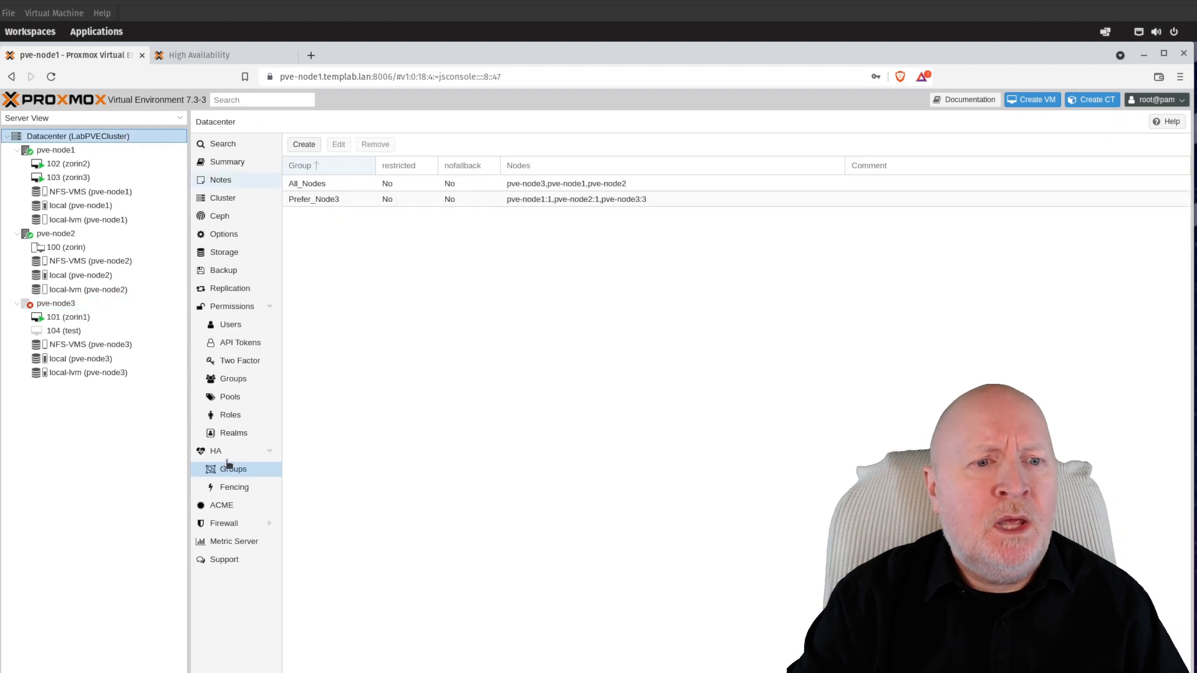
pyautogui.click(218, 451)
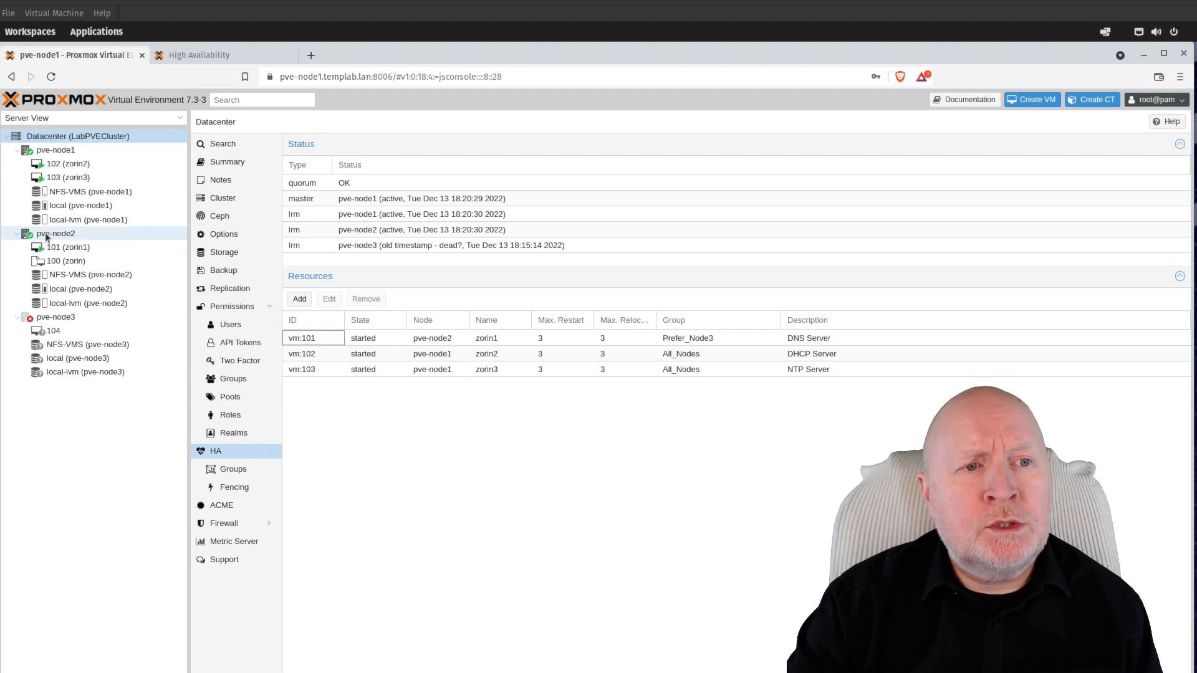
# Open VM 101's console on pve-node2 and log in with the account password.
pyautogui.moveTo(96, 177)
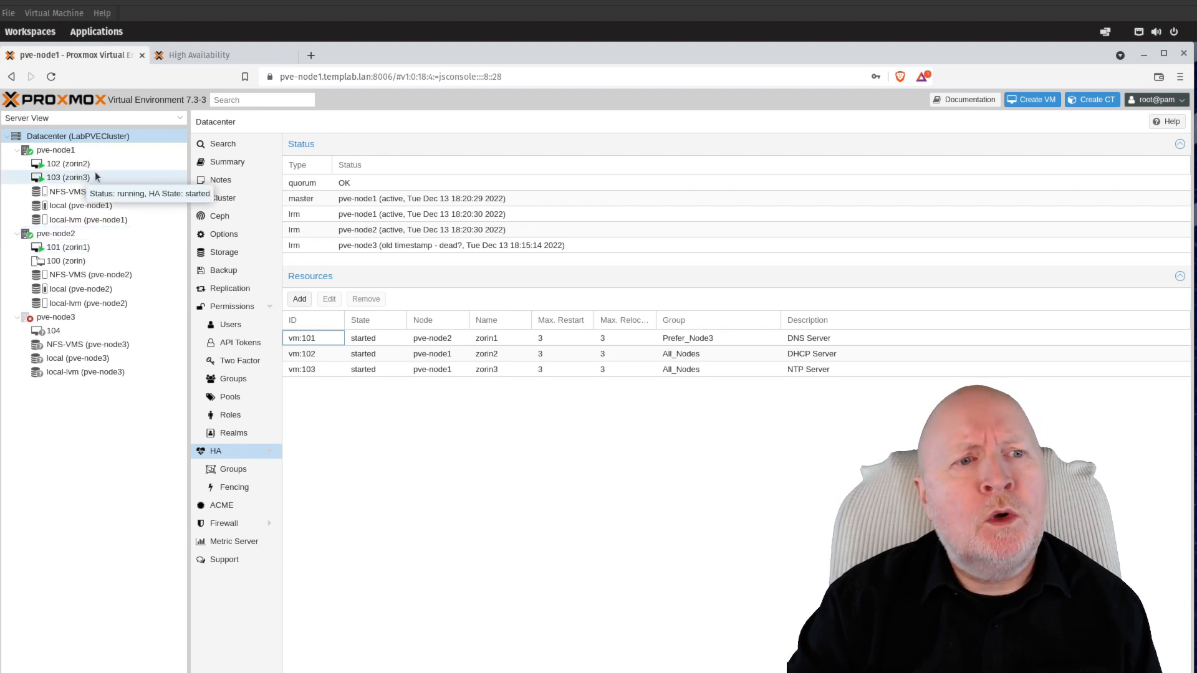
pyautogui.click(79, 252)
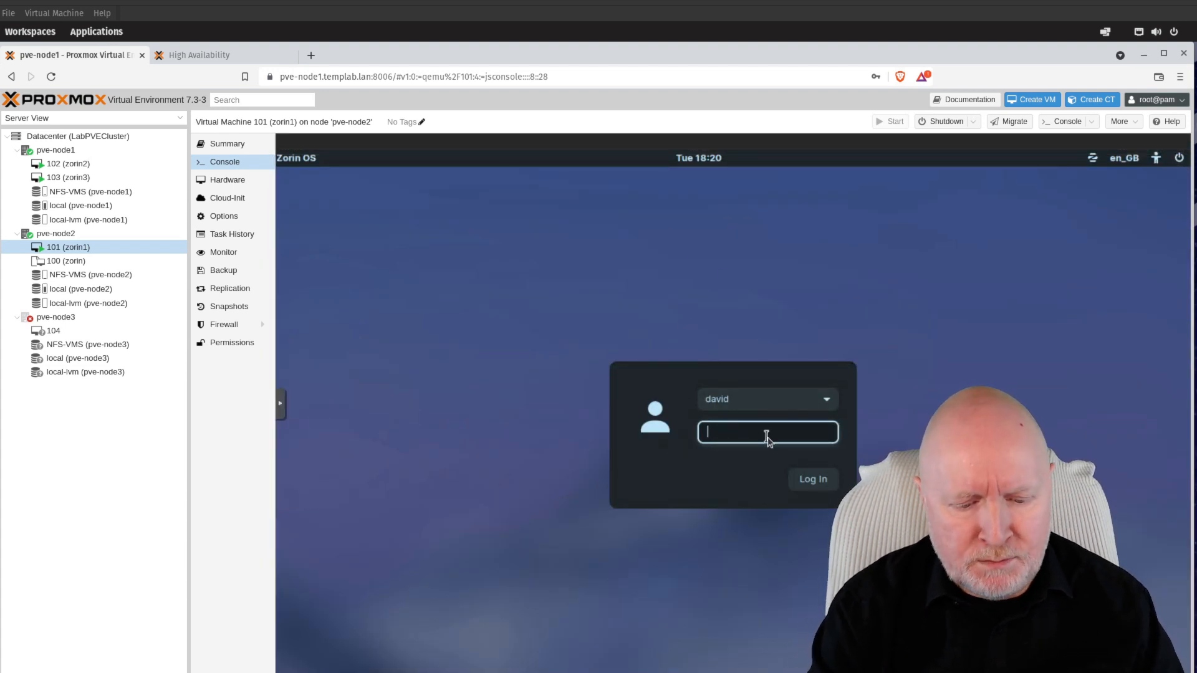
pyautogui.write('•••••••••')
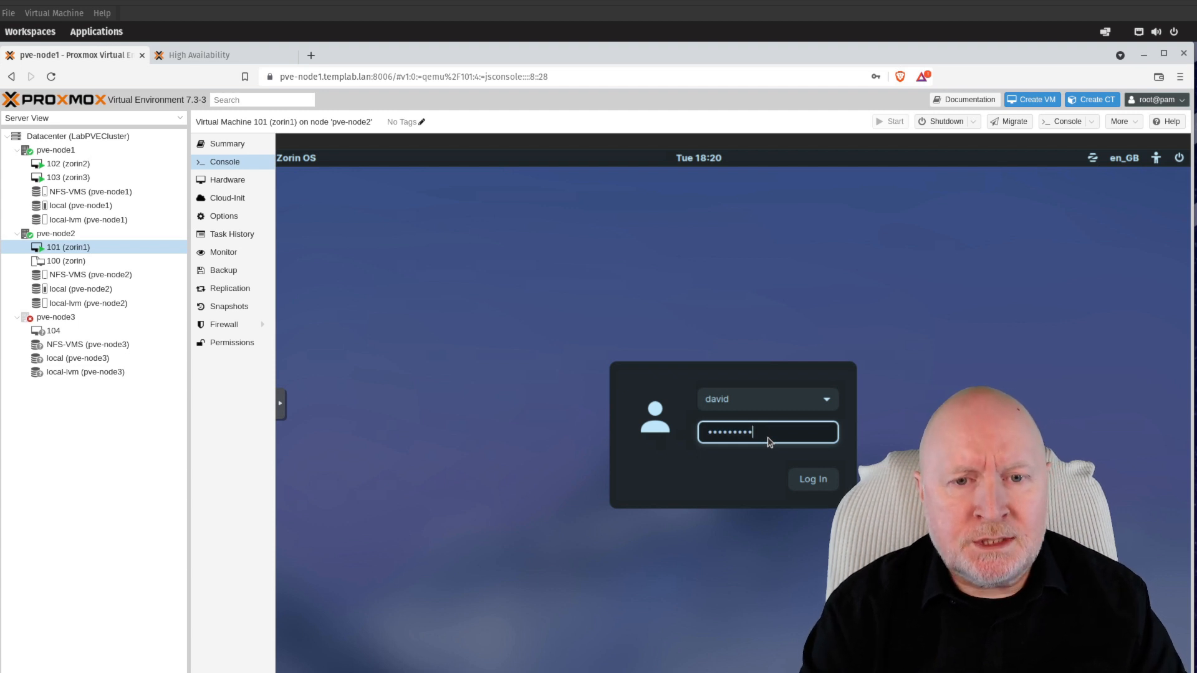
pyautogui.press('Return')
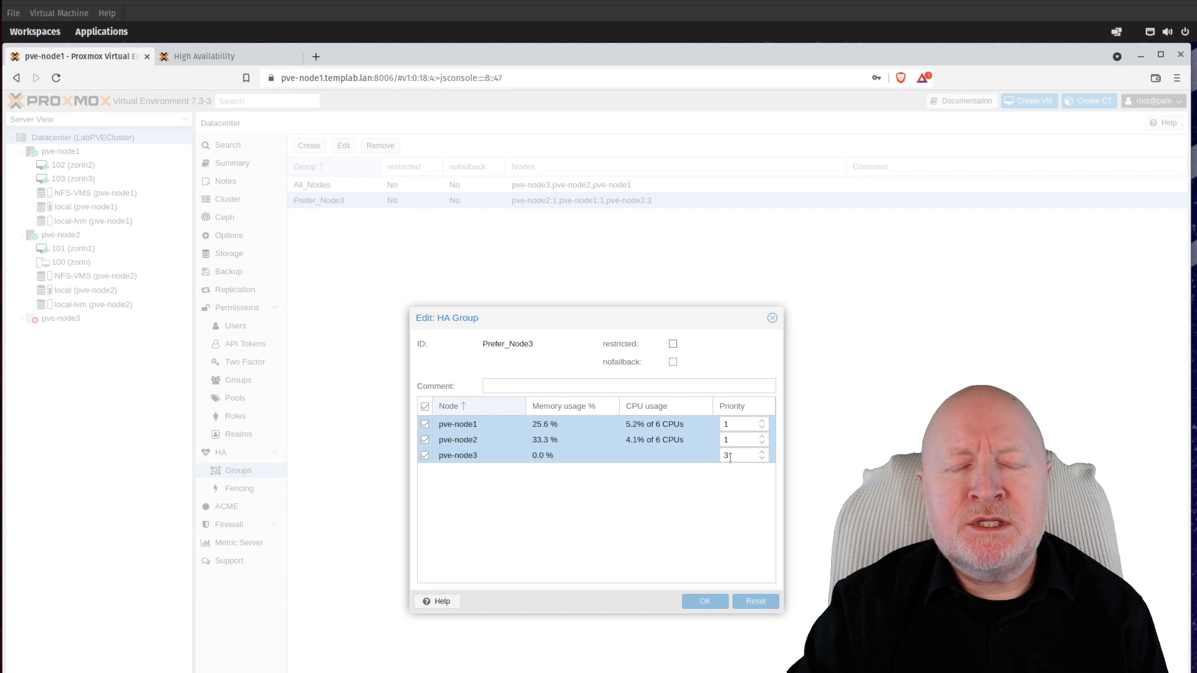
pyautogui.click(772, 319)
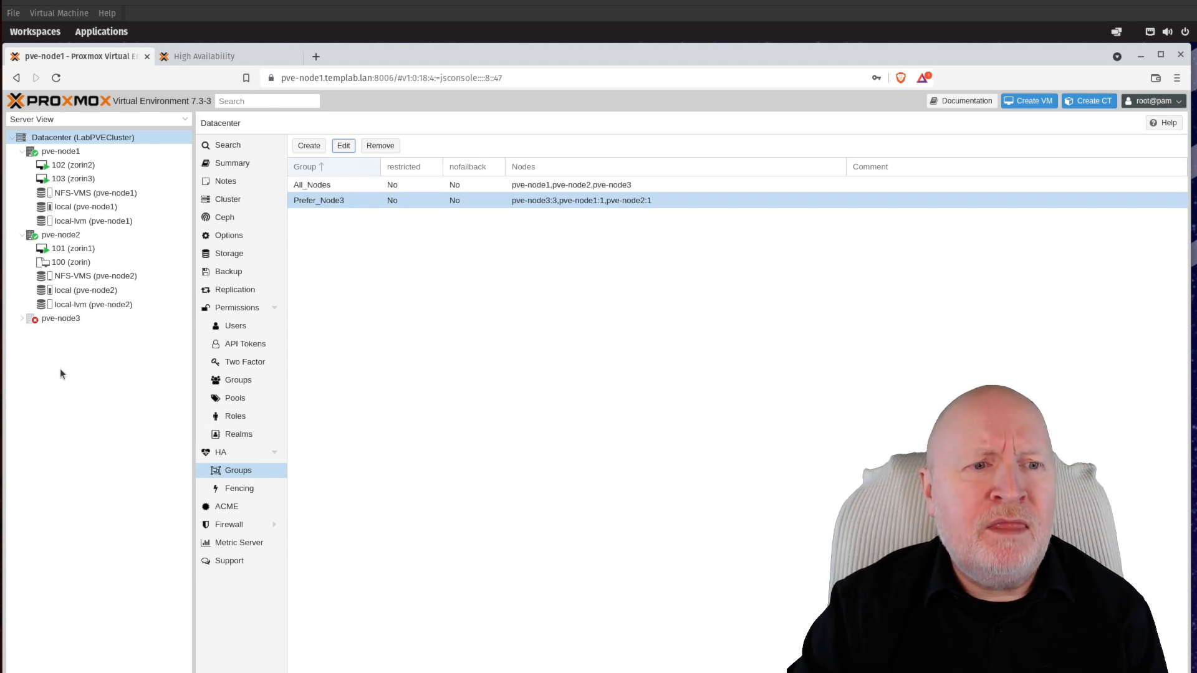
pyautogui.click(347, 149)
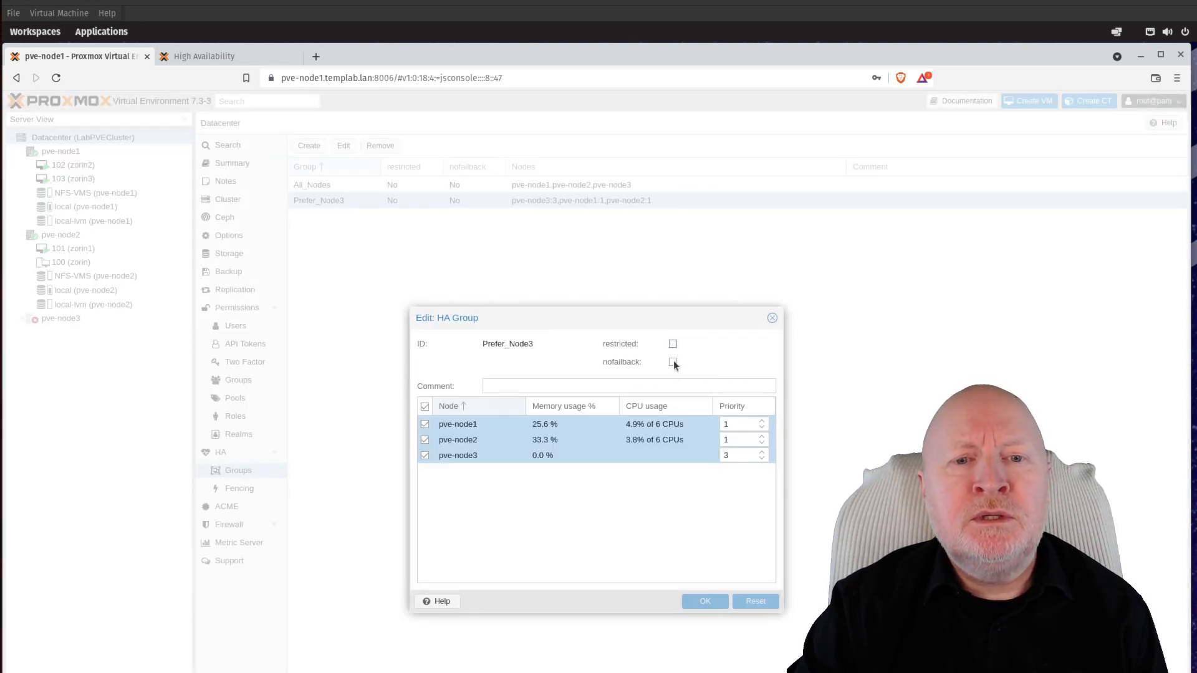
pyautogui.click(673, 362)
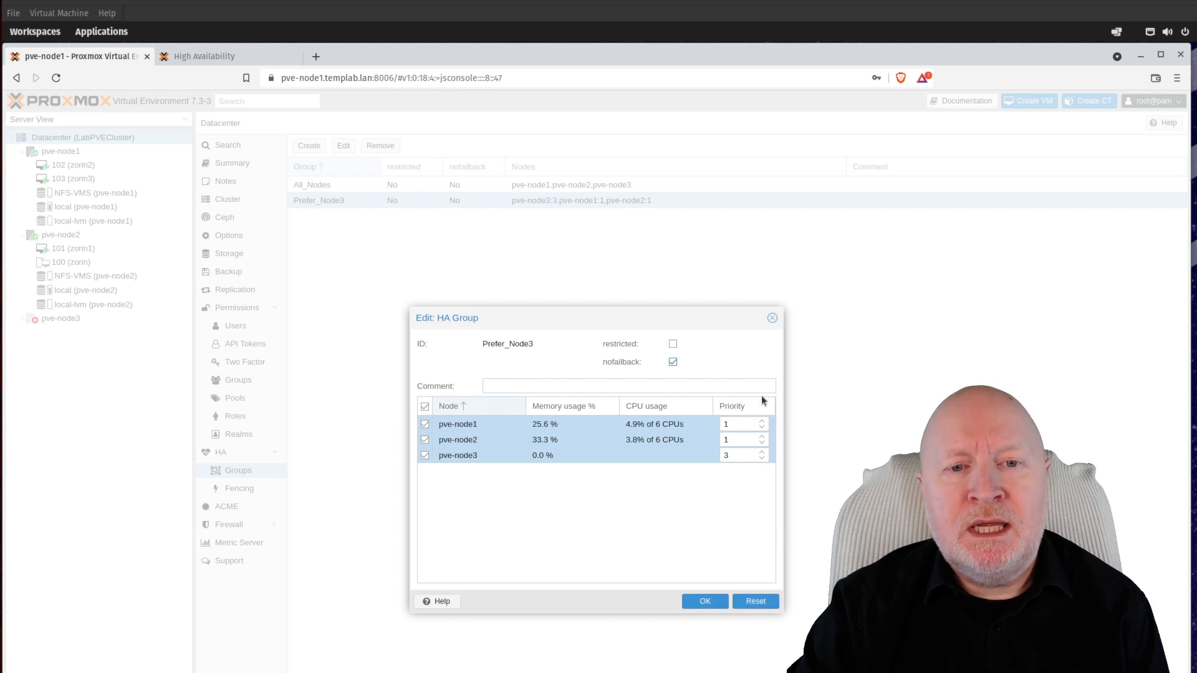
pyautogui.click(772, 319)
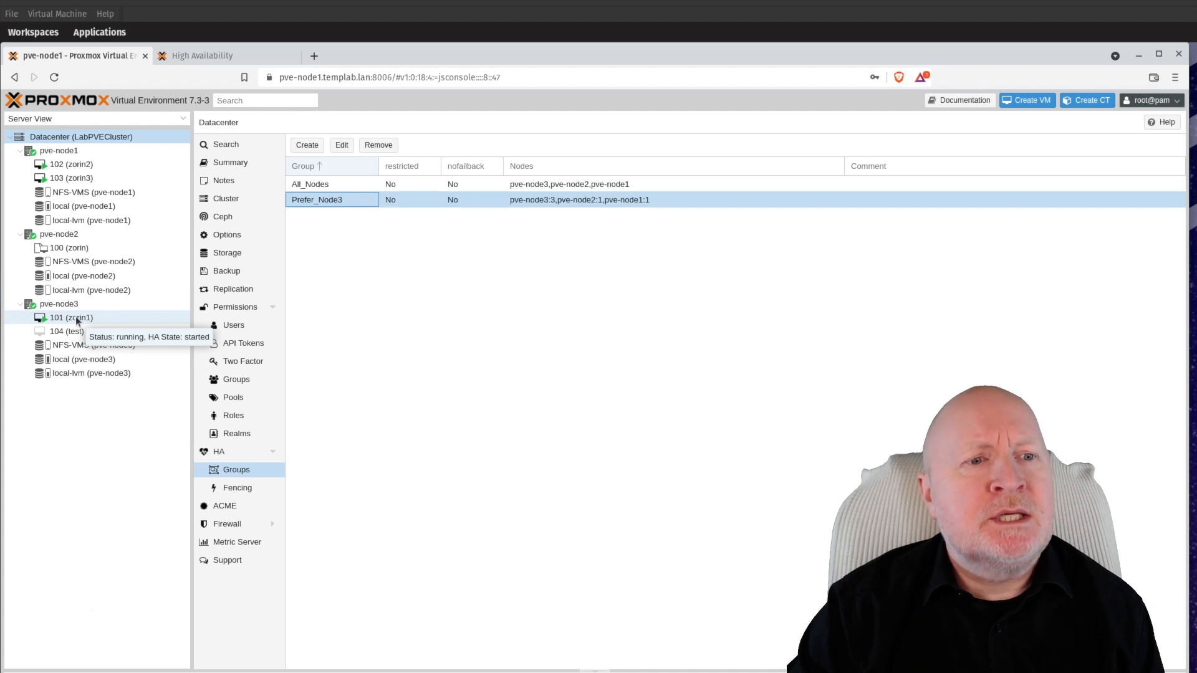
# Enable nofailback for the Prefer_Node3 HA group and save the change.
pyautogui.click(342, 149)
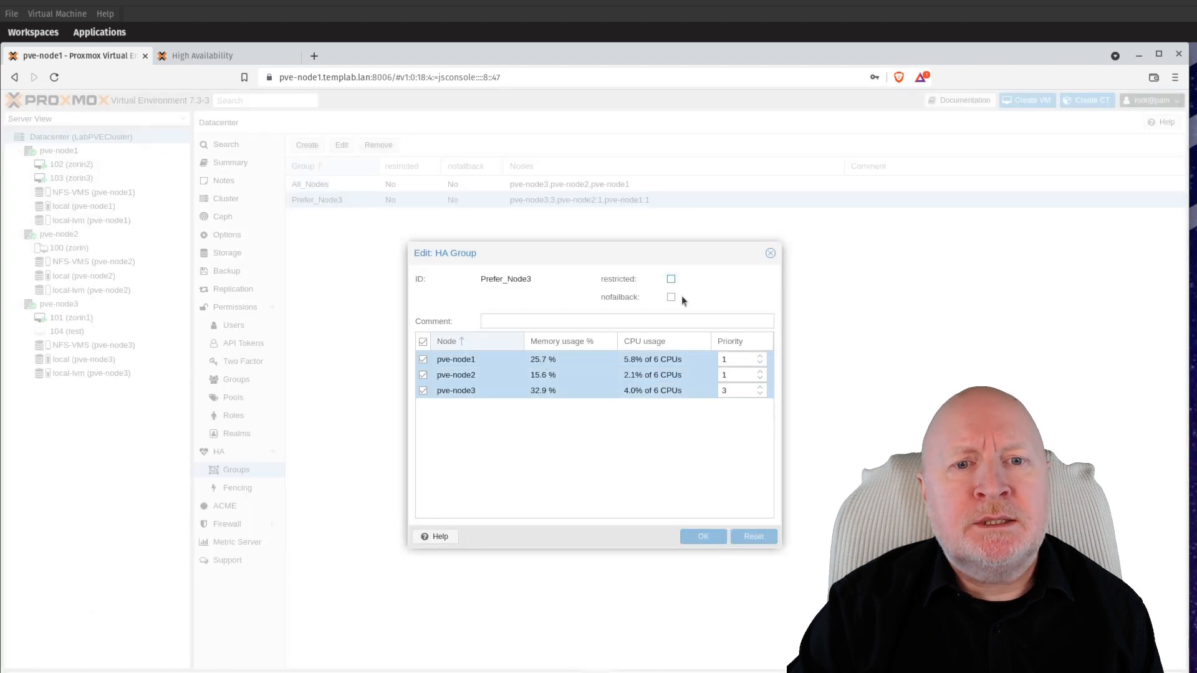
pyautogui.click(672, 298)
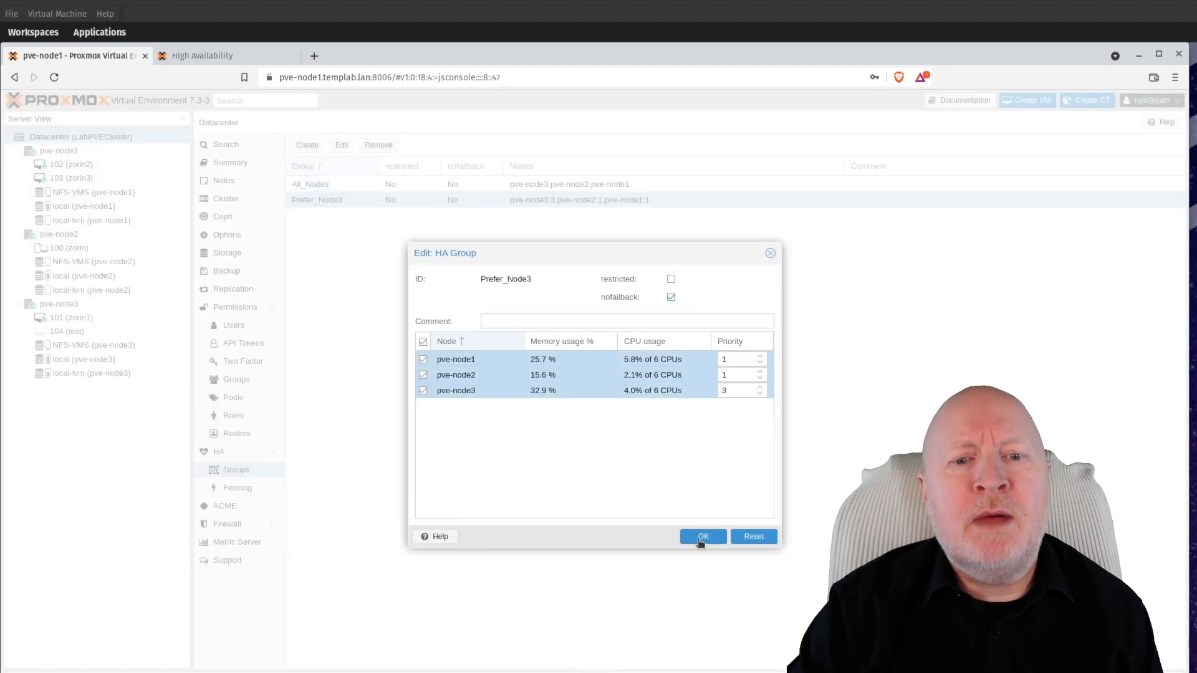
pyautogui.click(701, 537)
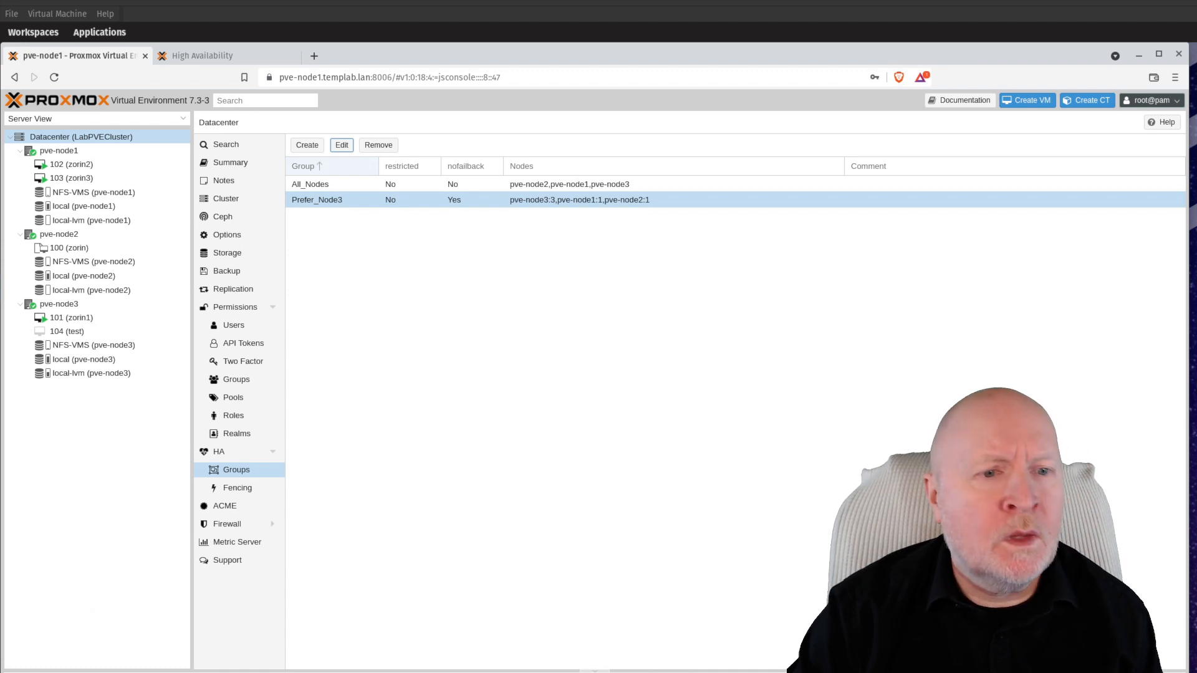
# Check the datacenter's HA status and review the Prefer_Node3 group's settings, leaving them unchanged.
pyautogui.click(847, 431)
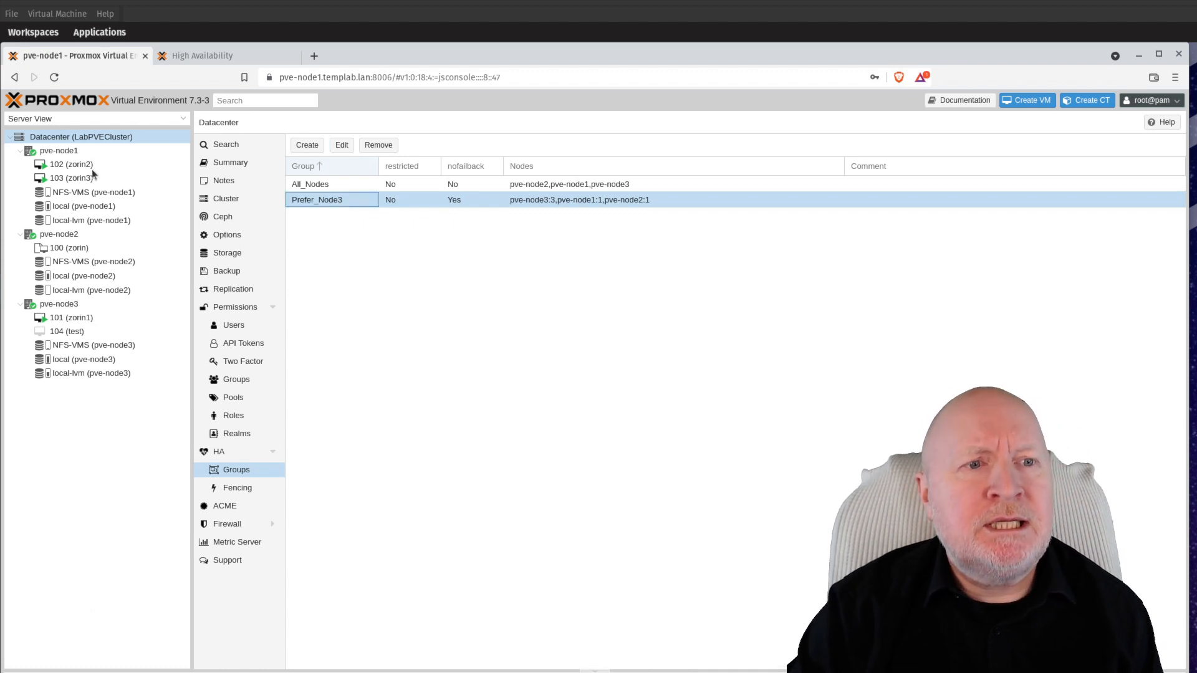
pyautogui.click(248, 454)
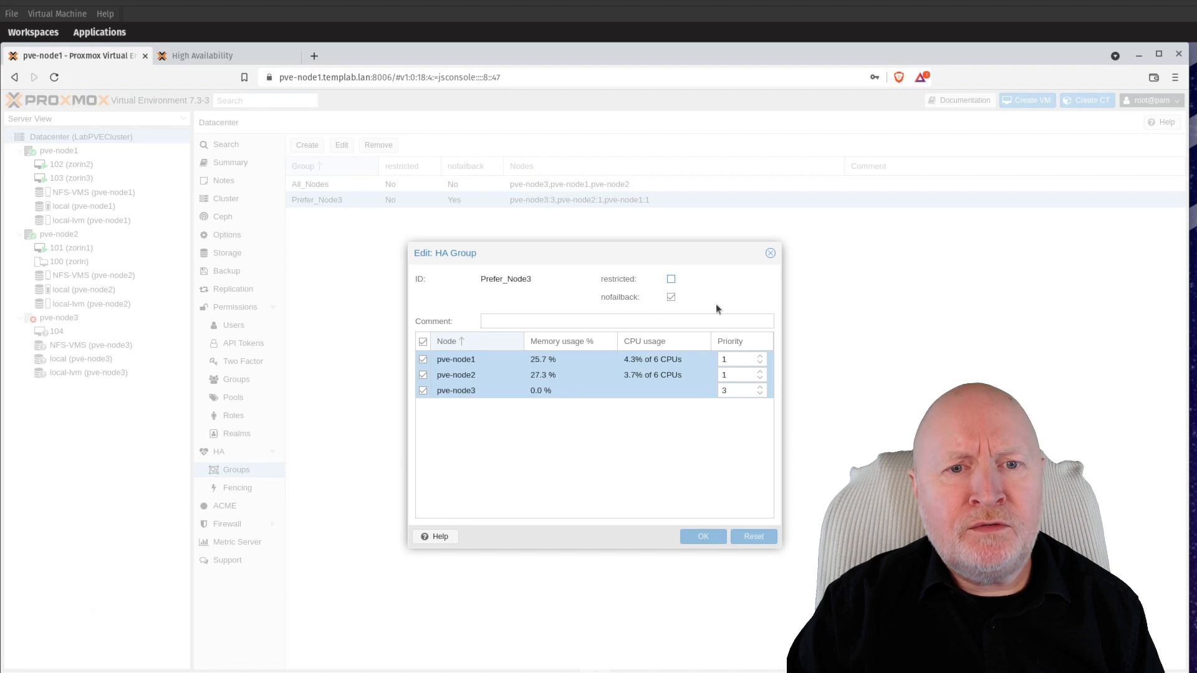
pyautogui.click(771, 254)
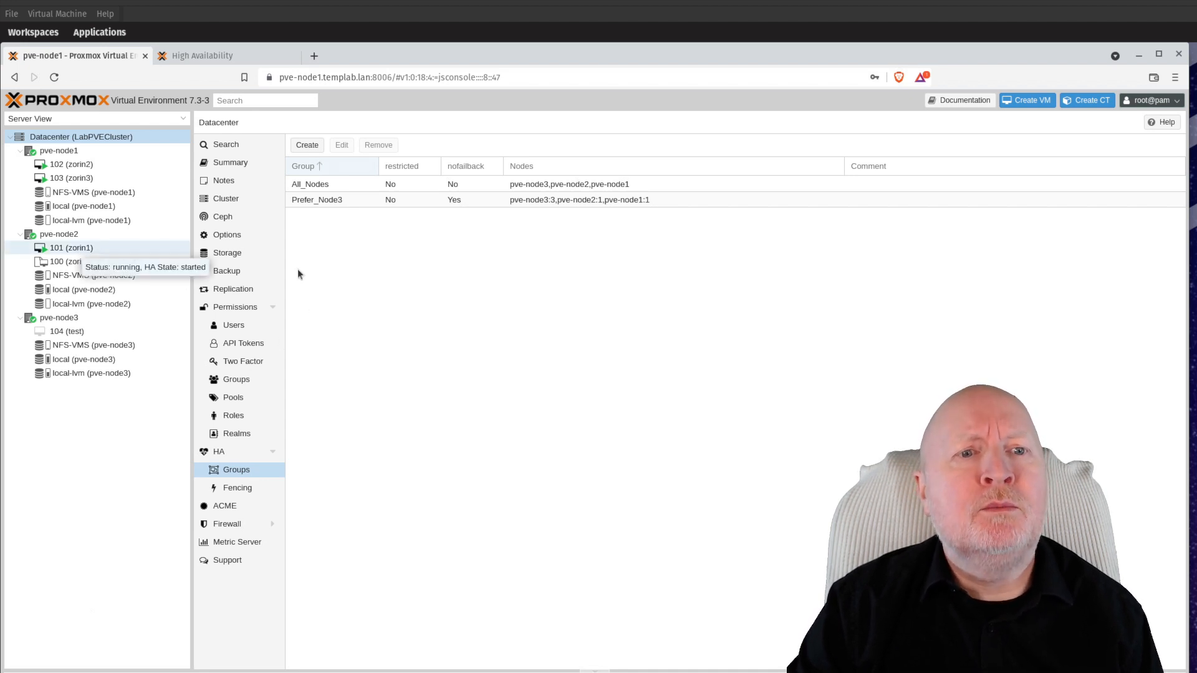
# Disable nofailback for the Prefer_Node3 HA group and save the change.
pyautogui.click(323, 202)
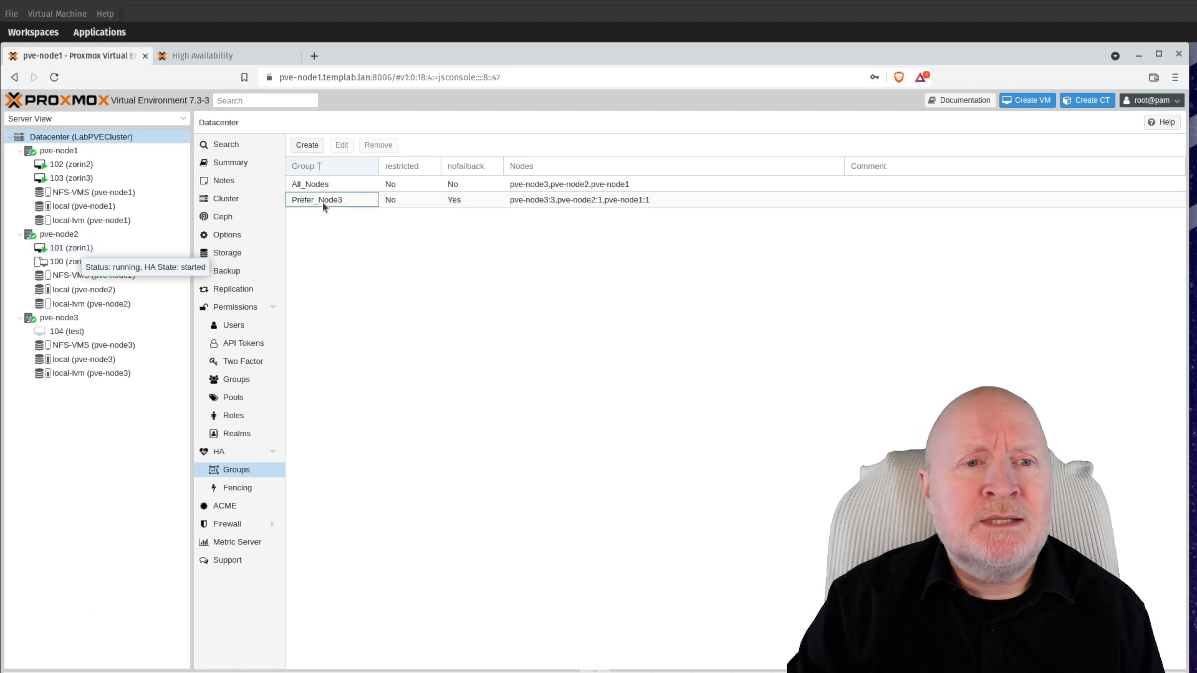
pyautogui.click(342, 148)
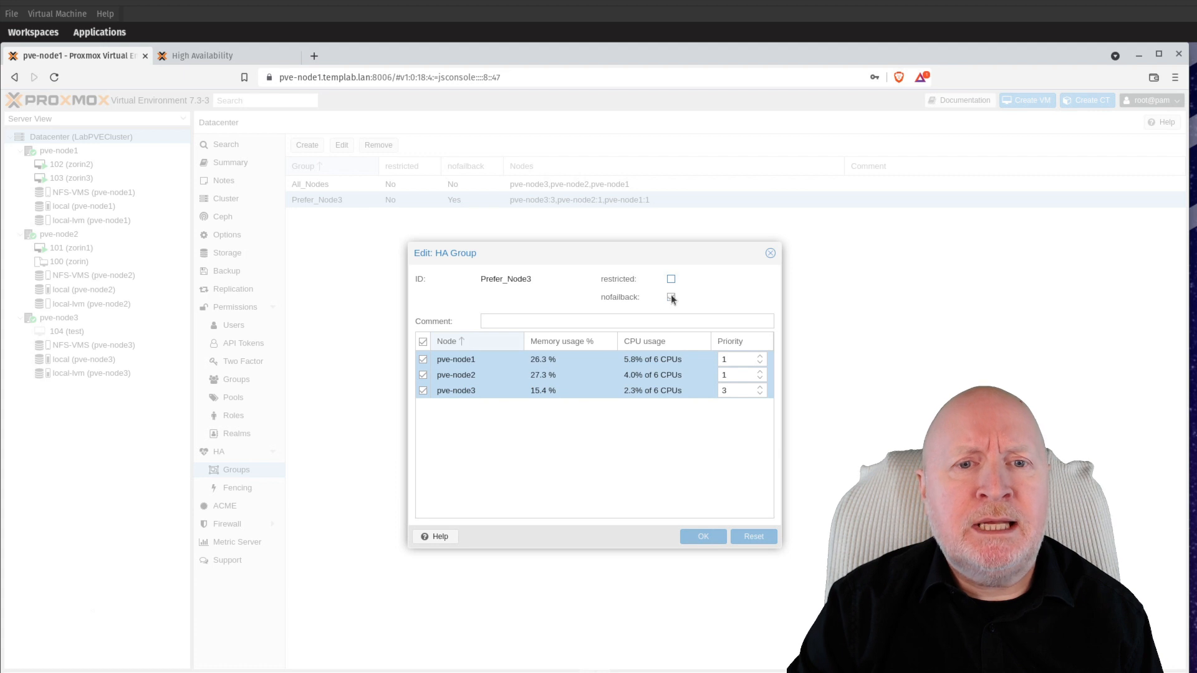
pyautogui.click(670, 298)
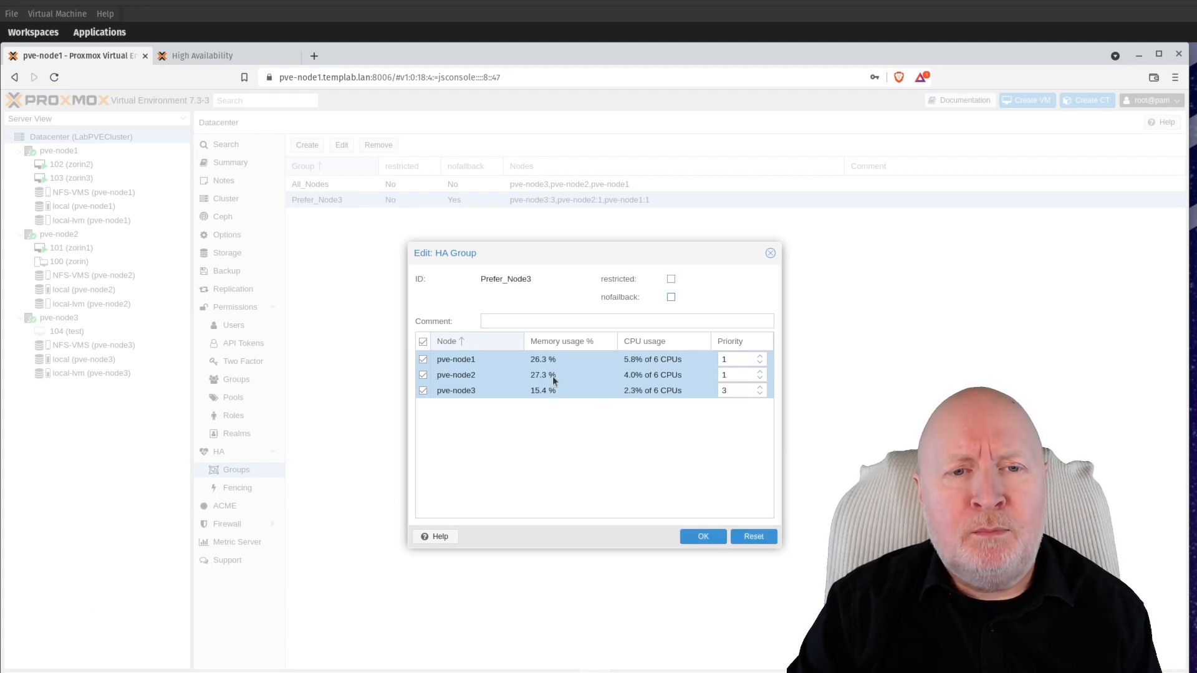
pyautogui.click(699, 537)
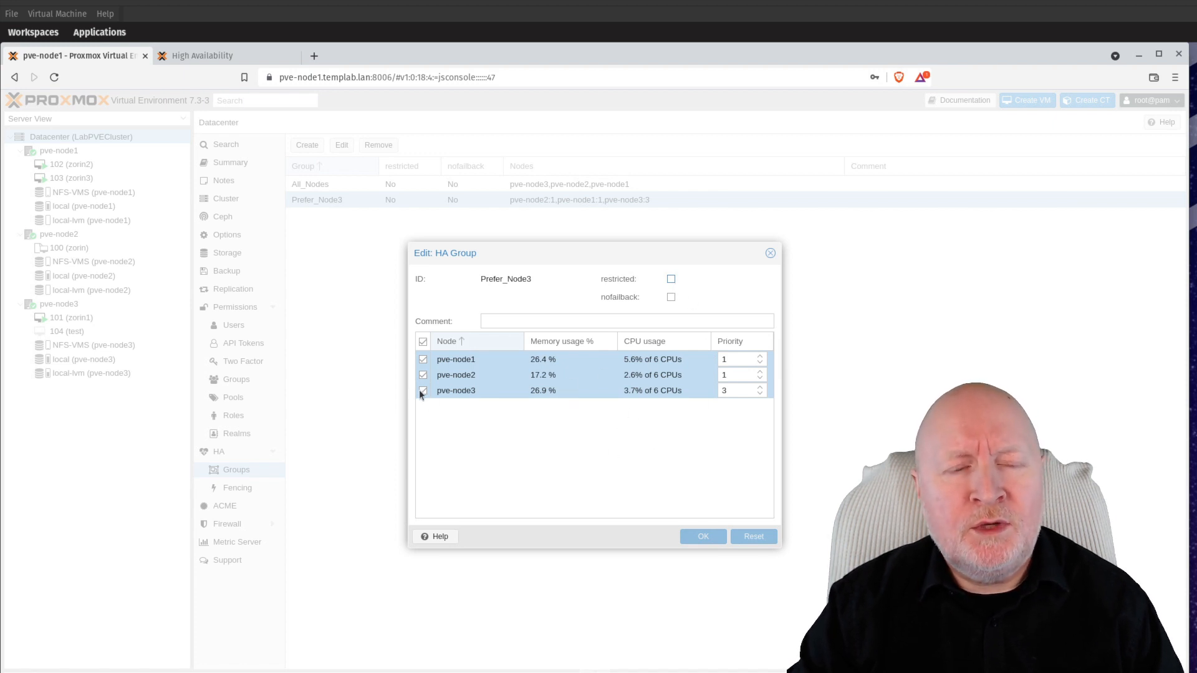
# Remove pve-node1 and pve-node2 from the Prefer_Node3 group, keeping only pve-node3, and check the HA status.
pyautogui.click(424, 361)
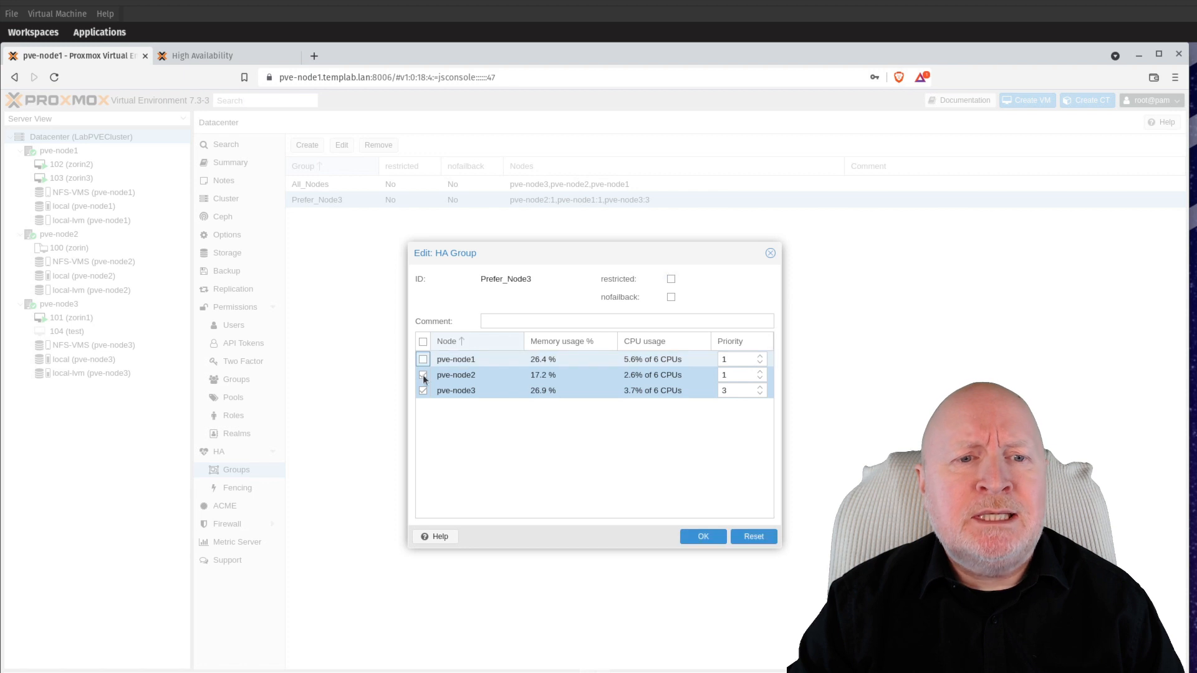
pyautogui.click(422, 375)
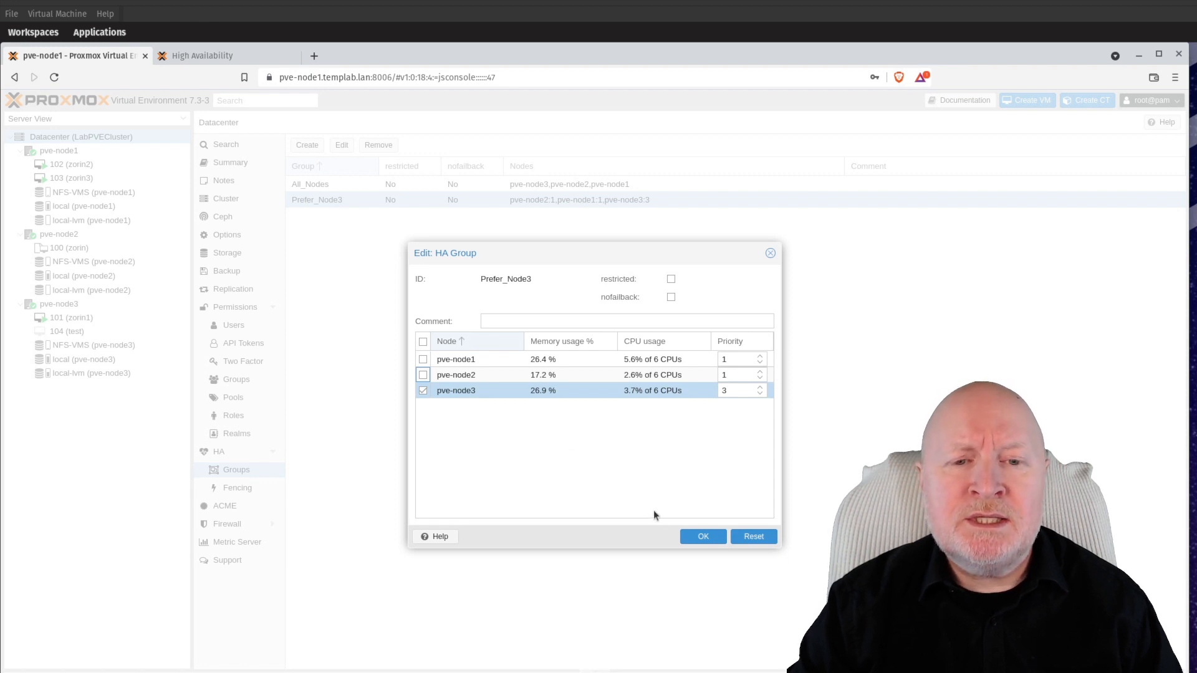
pyautogui.click(708, 540)
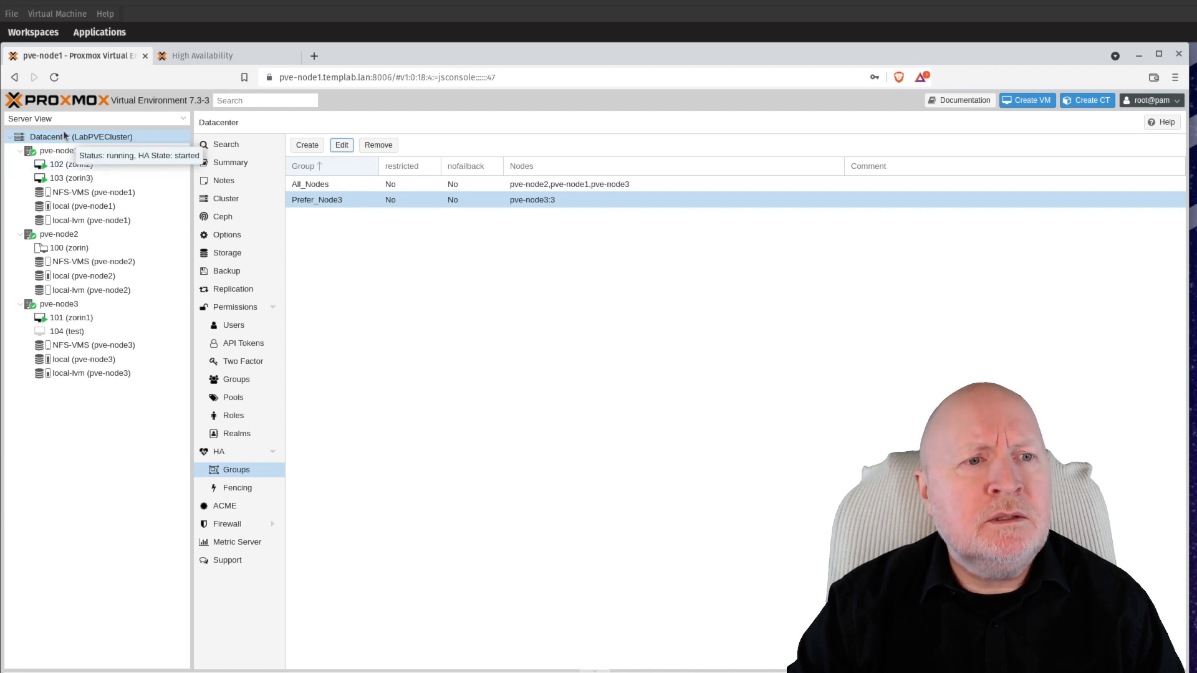
pyautogui.click(243, 454)
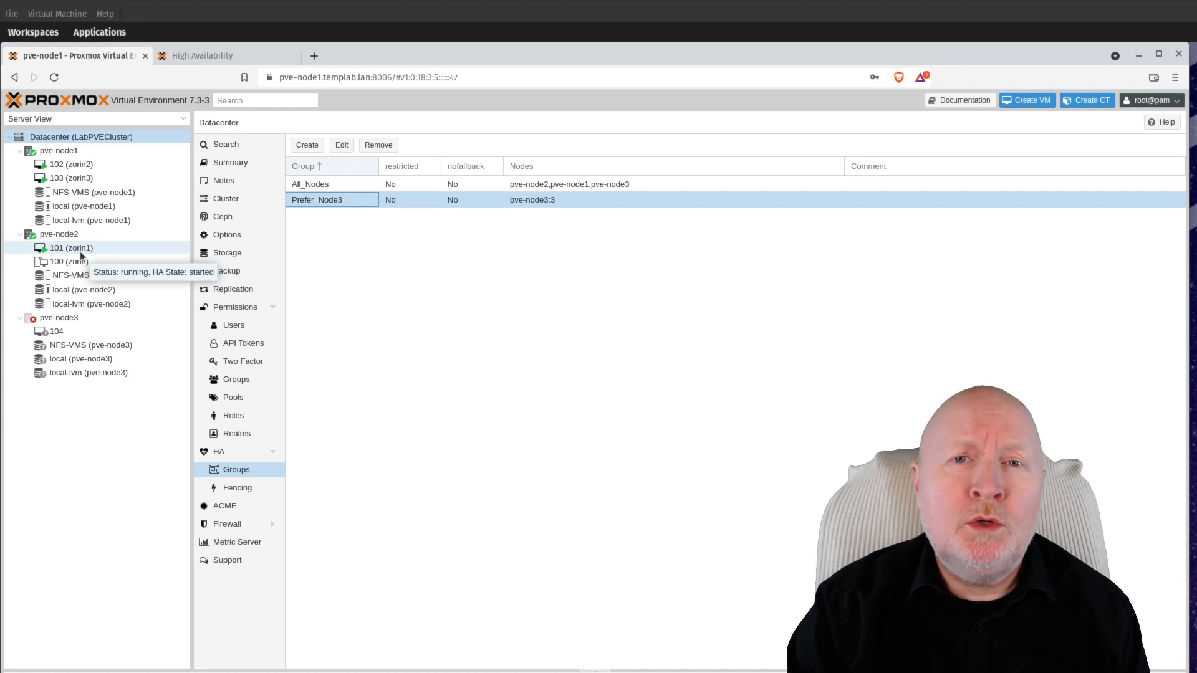
# Mark the Prefer_Node3 HA group as restricted and save the change.
pyautogui.click(342, 145)
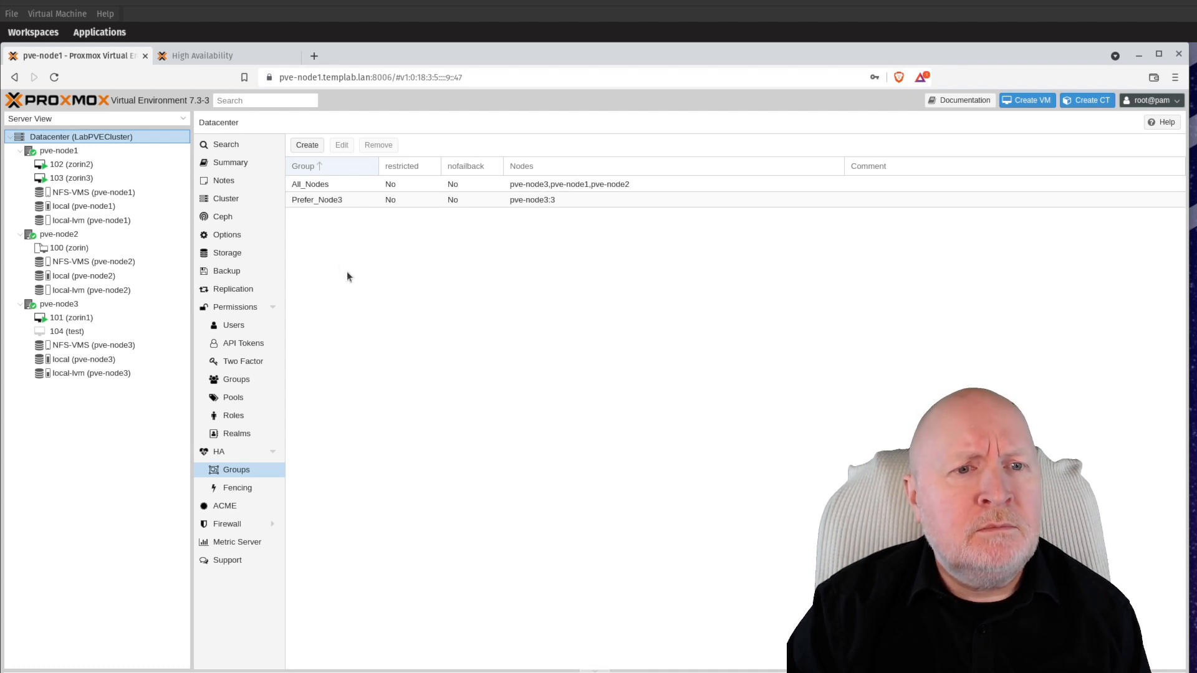
pyautogui.click(341, 201)
pyautogui.click(343, 146)
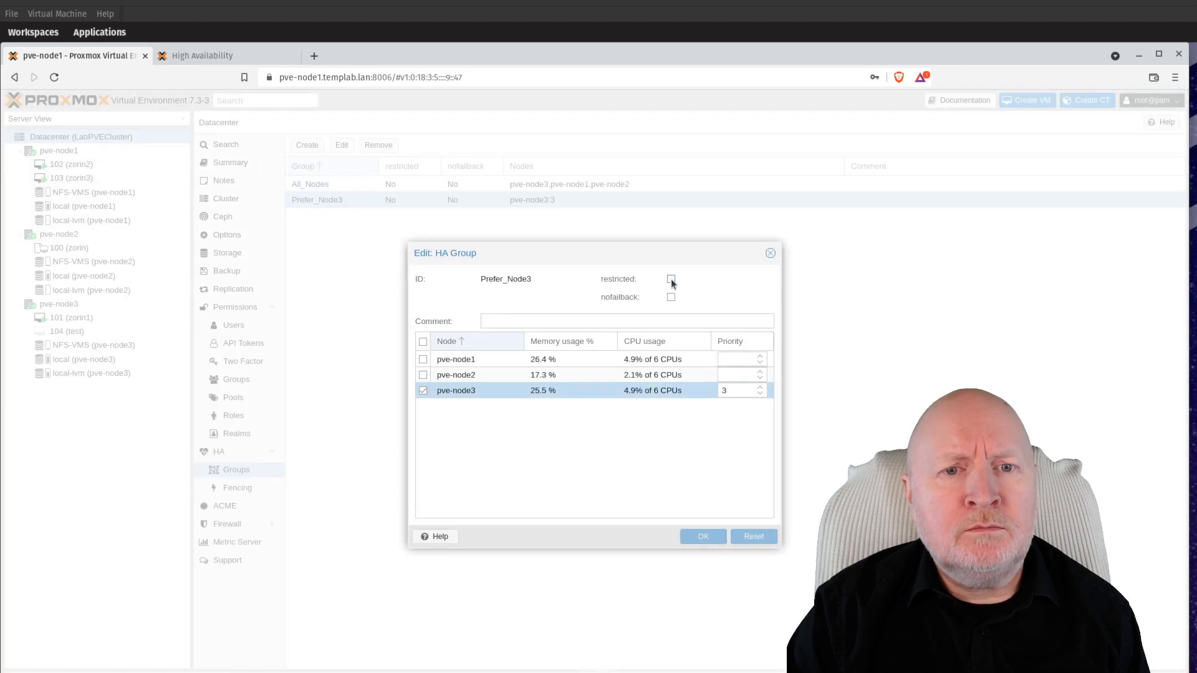
pyautogui.click(670, 279)
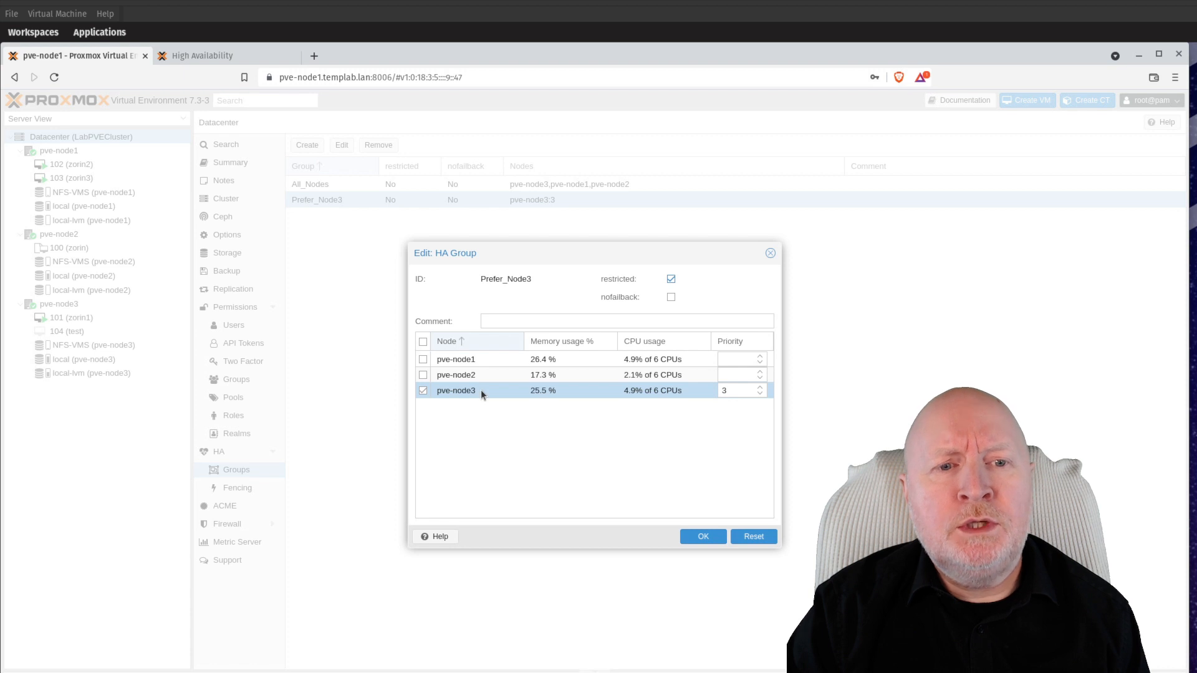
pyautogui.click(694, 537)
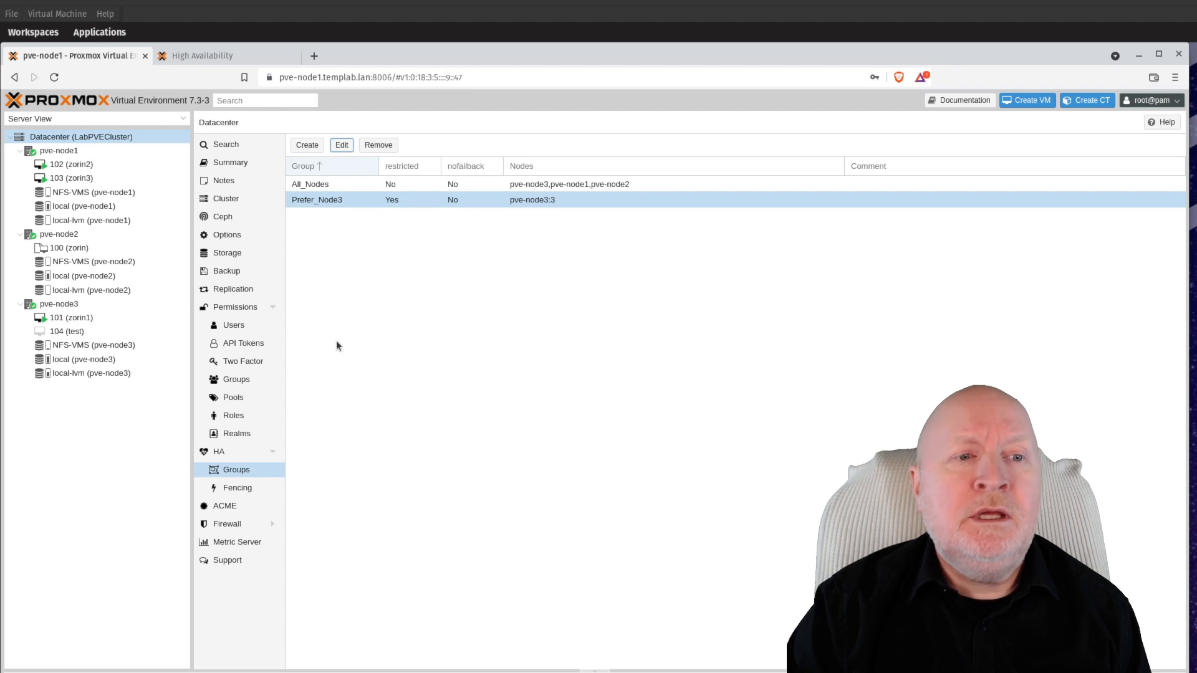
# Request a migration of VM 101 from pve-node3 to pve-node2 and close the task output.
pyautogui.click(83, 320)
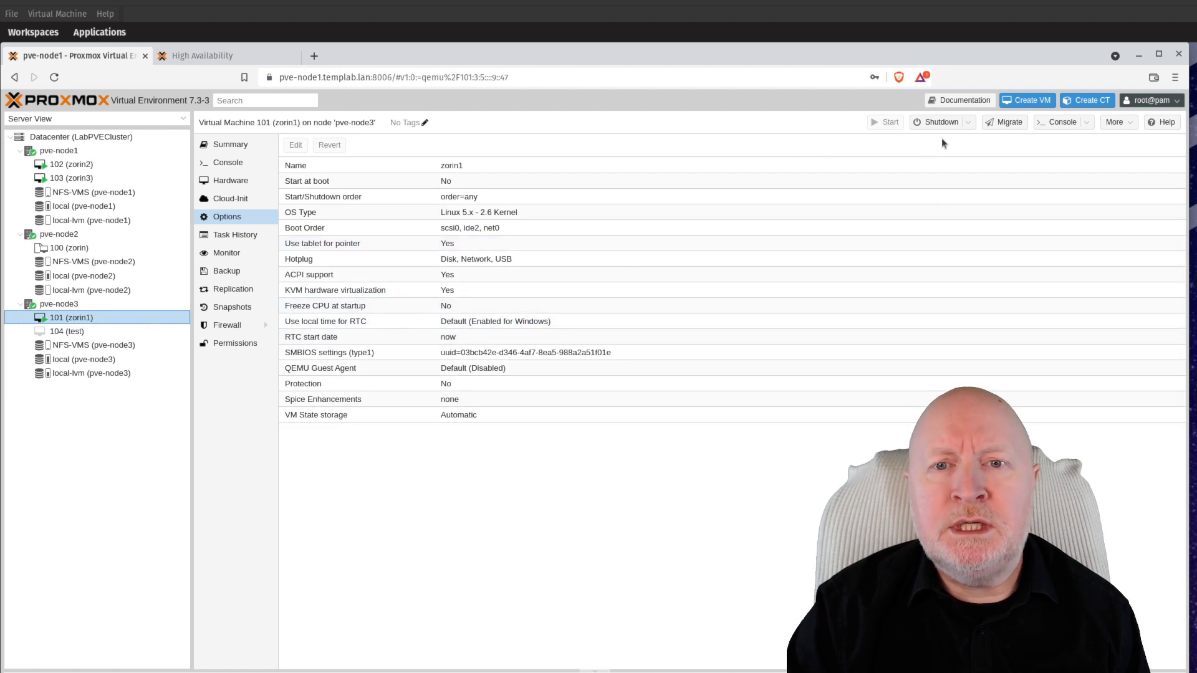
pyautogui.click(988, 125)
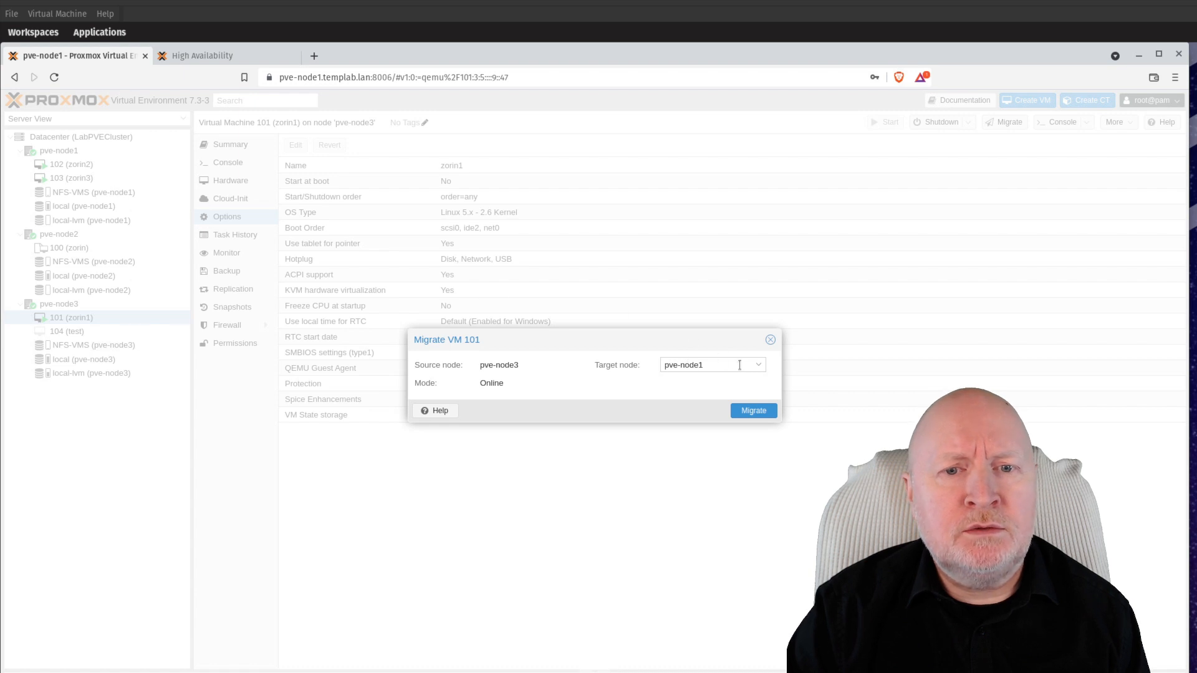
pyautogui.click(762, 367)
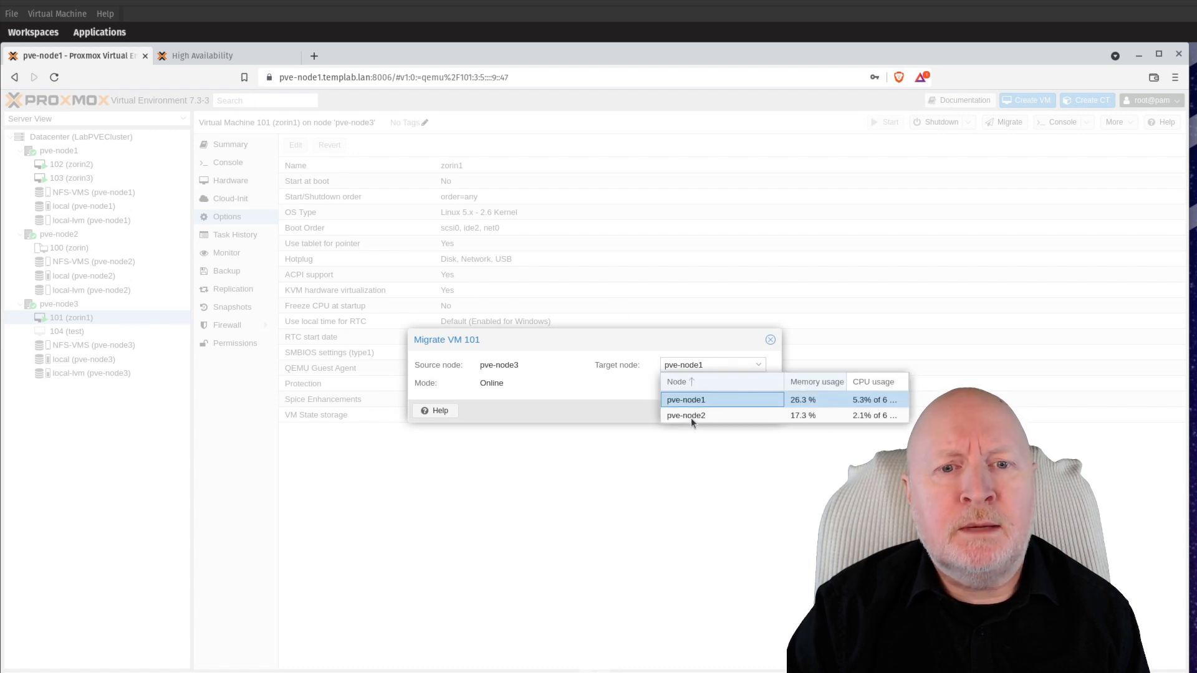
pyautogui.click(690, 415)
pyautogui.click(750, 414)
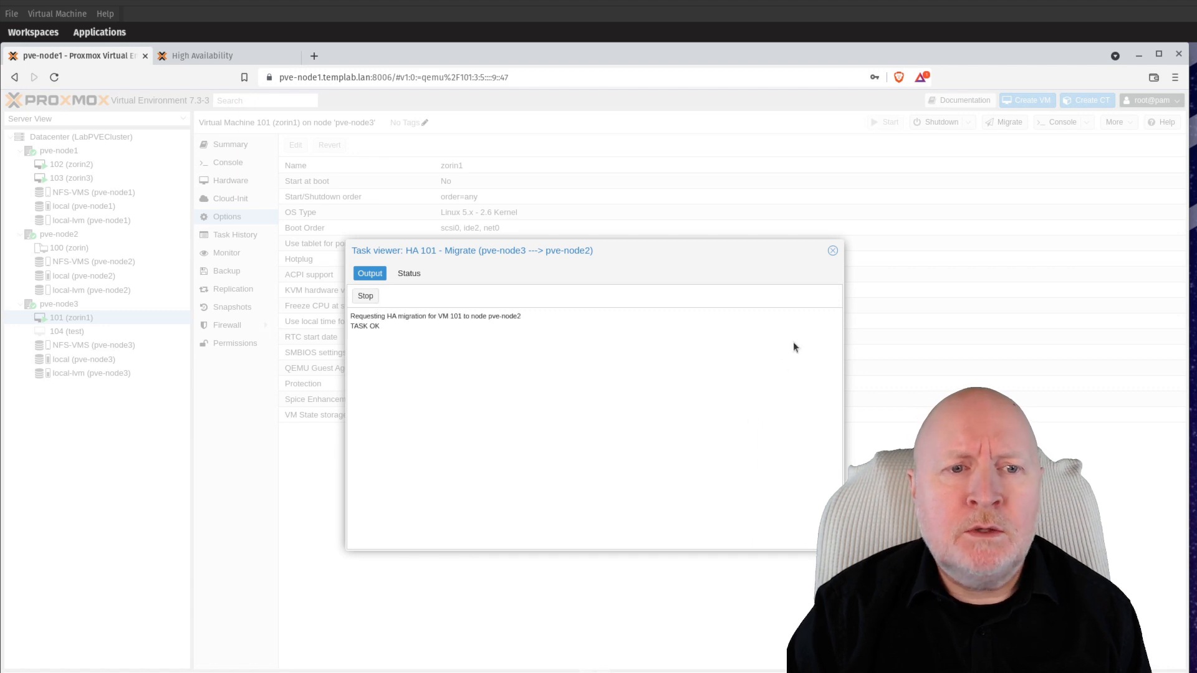
pyautogui.click(833, 251)
# Return to the datacenter's HA groups and review the restricted Prefer_Node3 group's node selection without changing it.
pyautogui.click(83, 137)
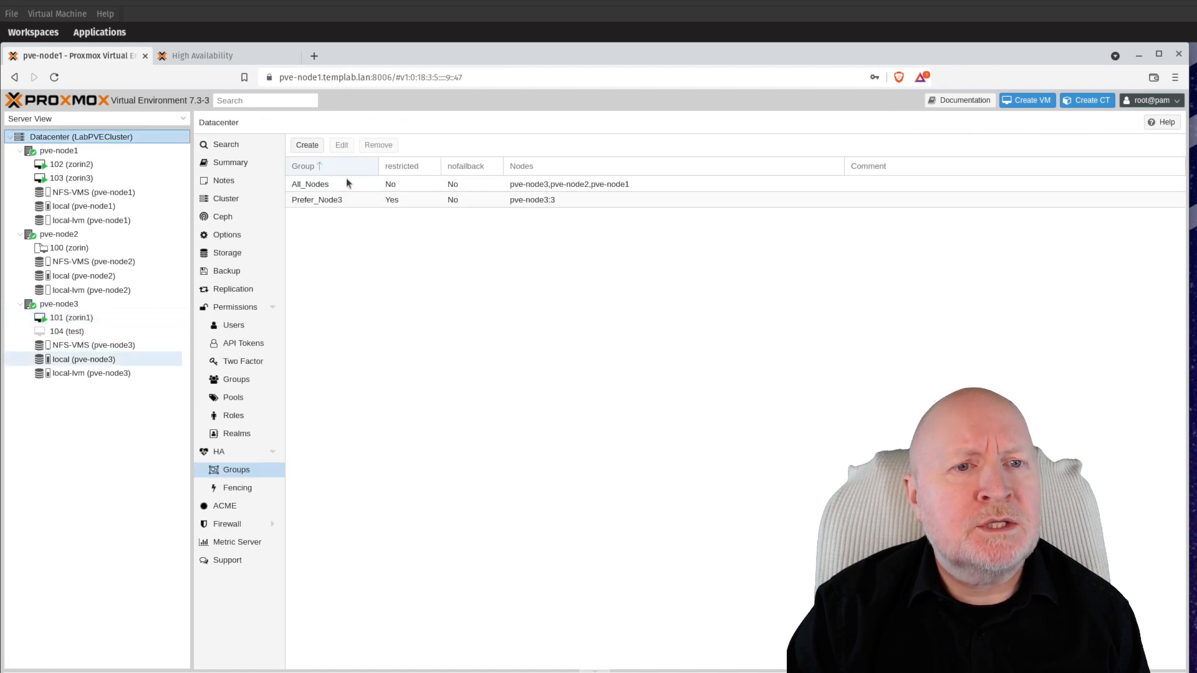
pyautogui.click(390, 204)
pyautogui.click(341, 145)
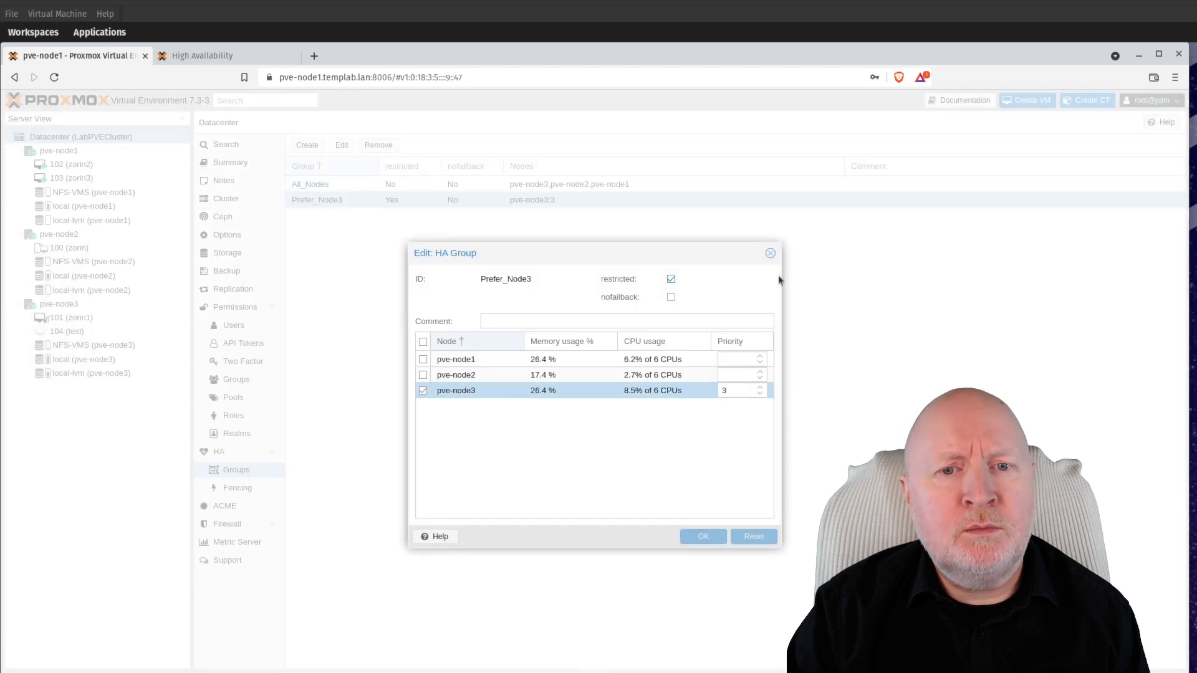
pyautogui.click(770, 253)
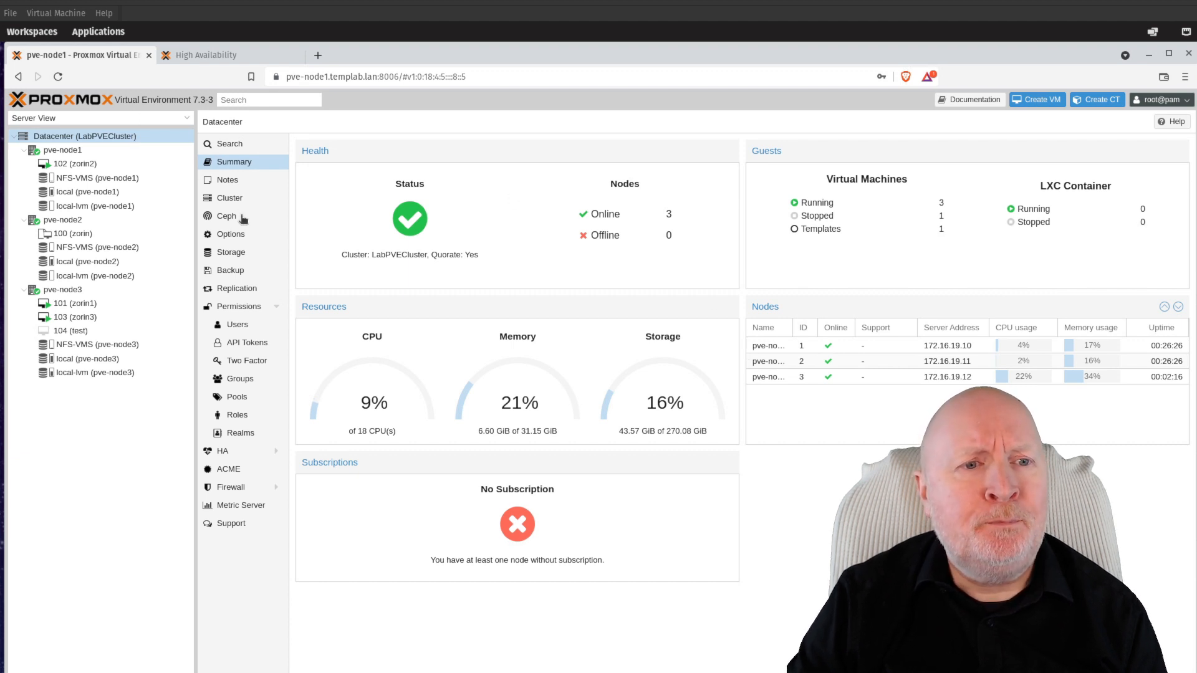
# Open the datacenter's HA settings, examine the shutdown policy choices and consult the Shutdown Policy documentation.
pyautogui.click(241, 236)
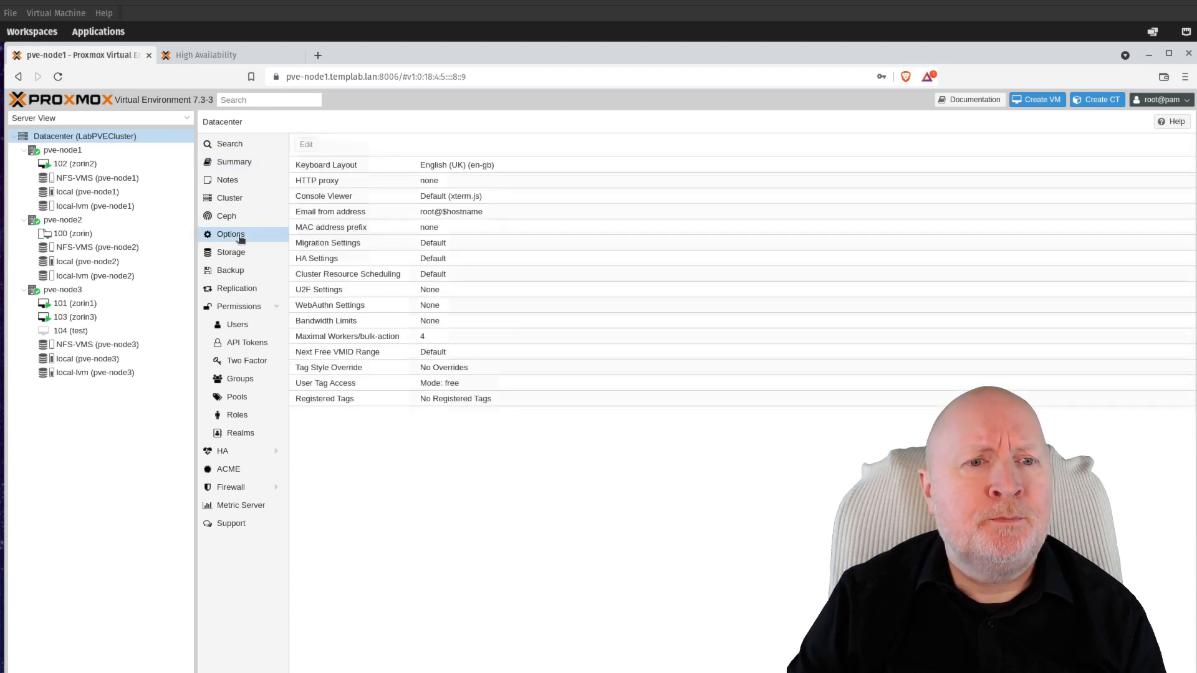
pyautogui.click(335, 261)
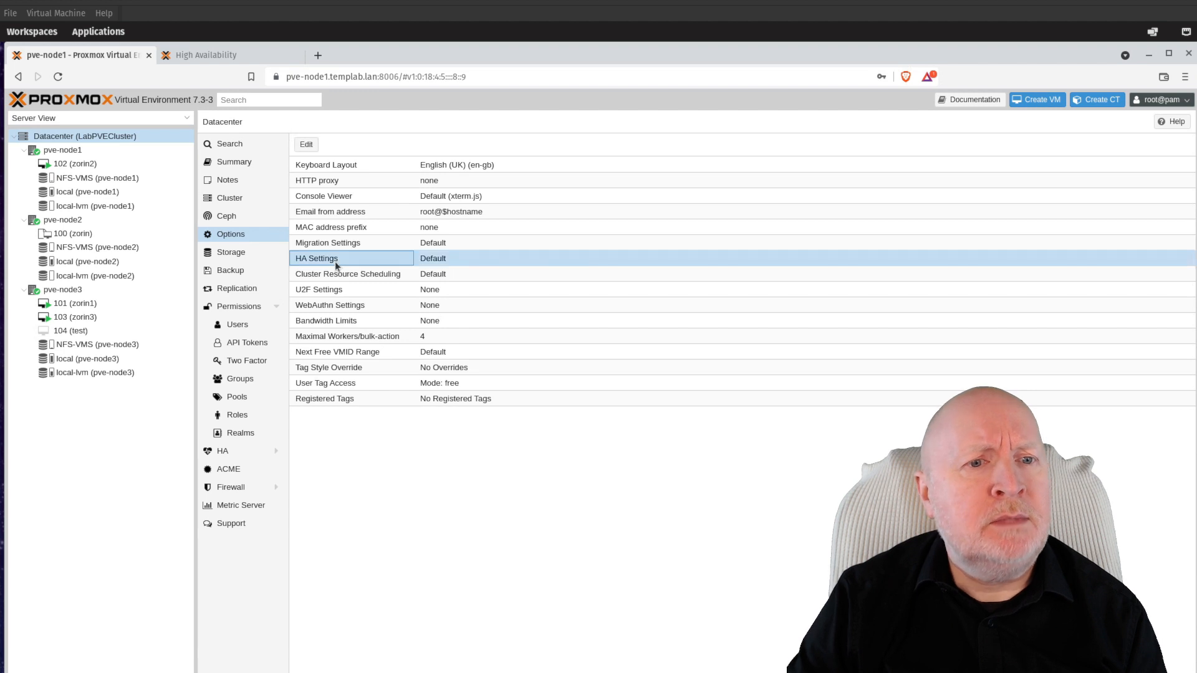
pyautogui.click(305, 144)
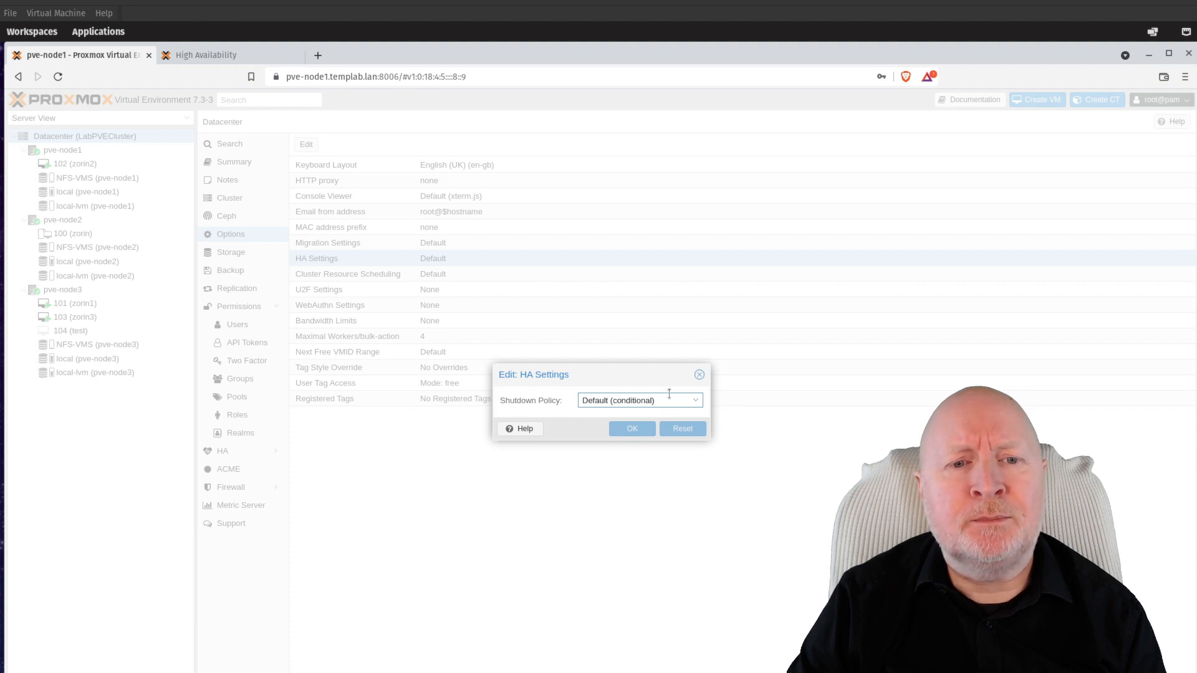
pyautogui.click(649, 402)
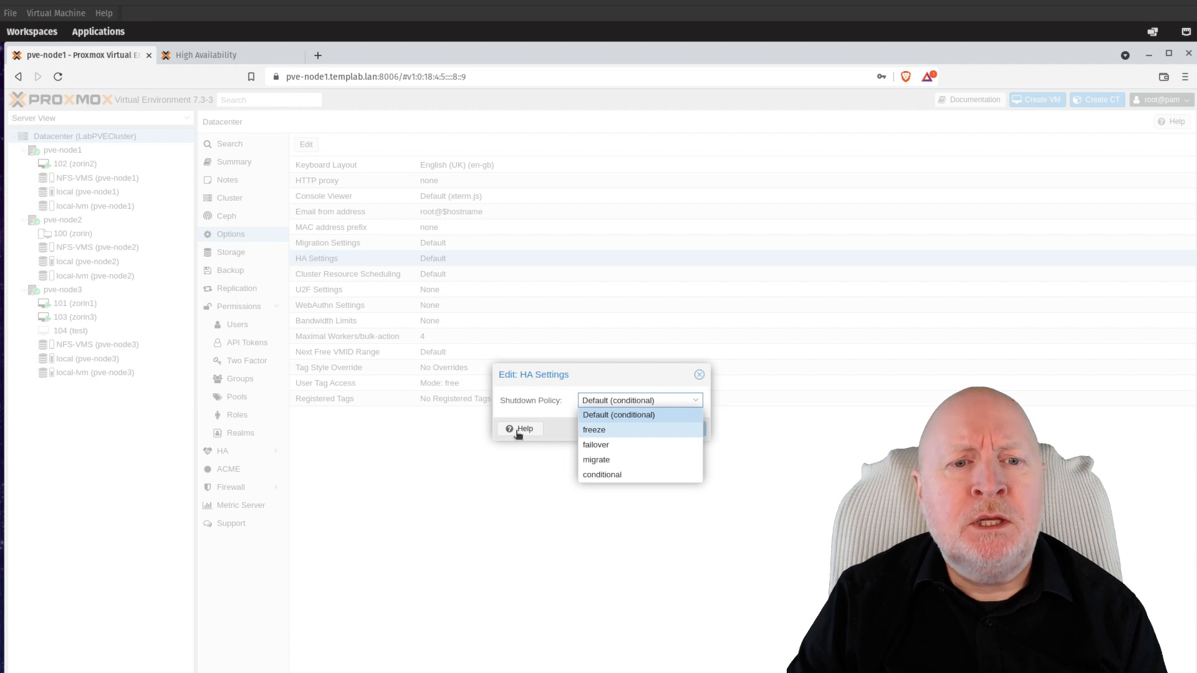
pyautogui.click(254, 59)
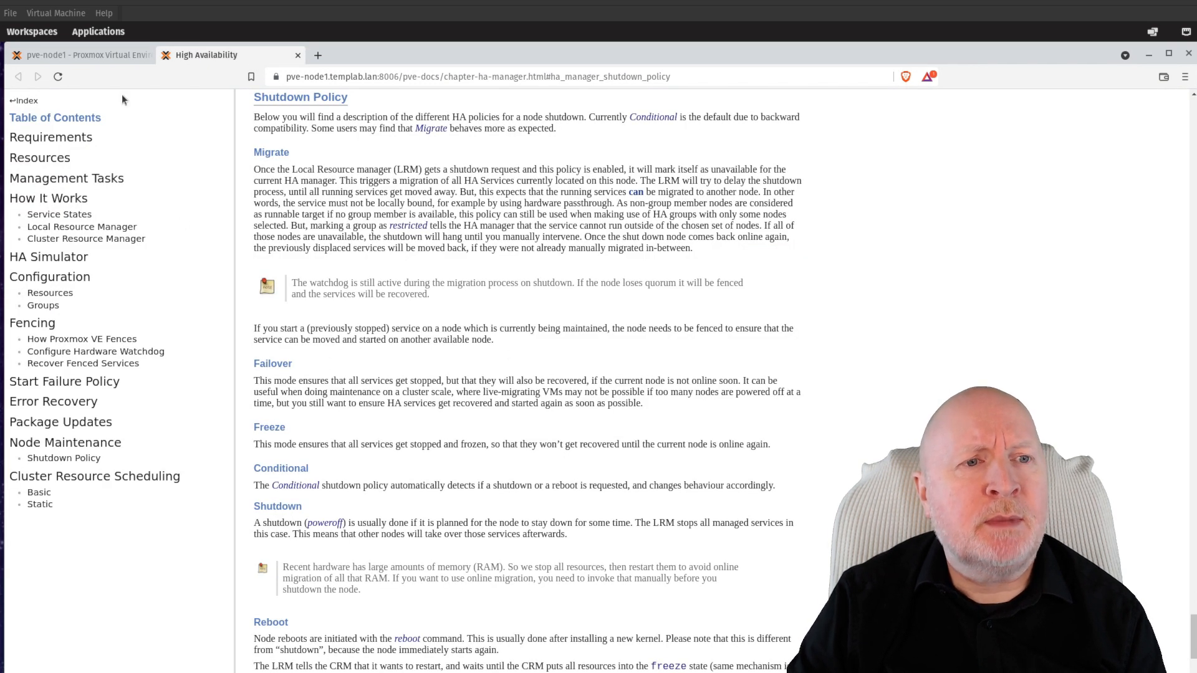
pyautogui.click(111, 58)
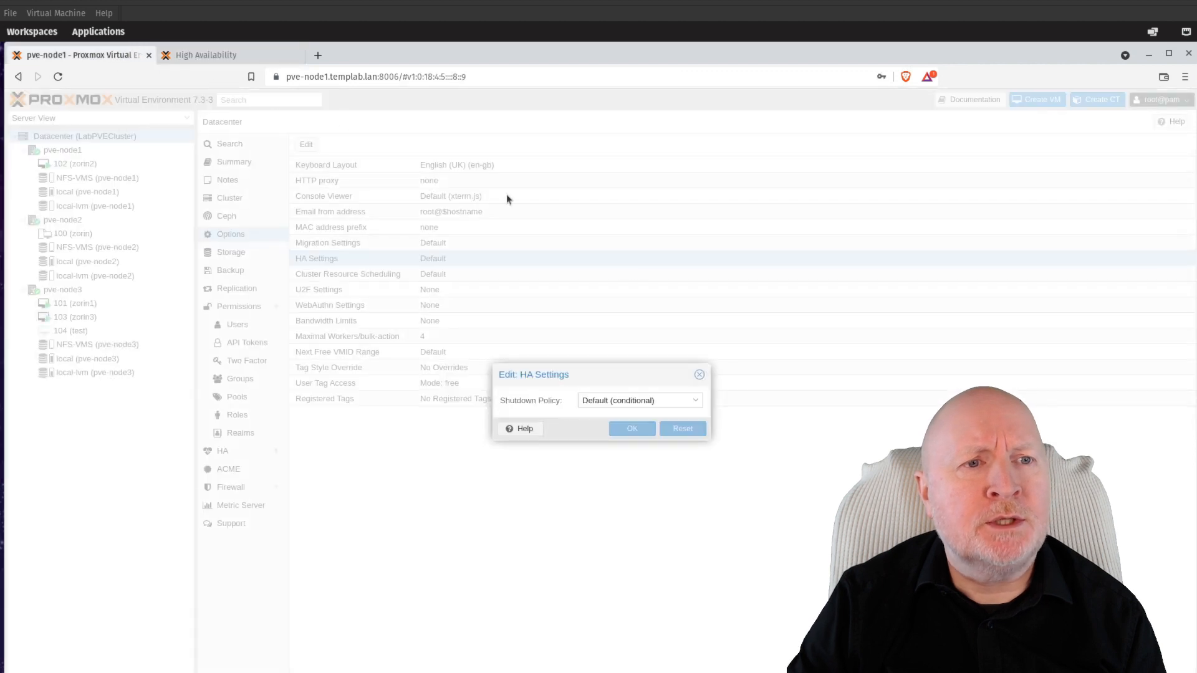
# Close the HA settings without changes, review pve-node3's summary and its guests, and return to the datacenter's options.
pyautogui.click(700, 376)
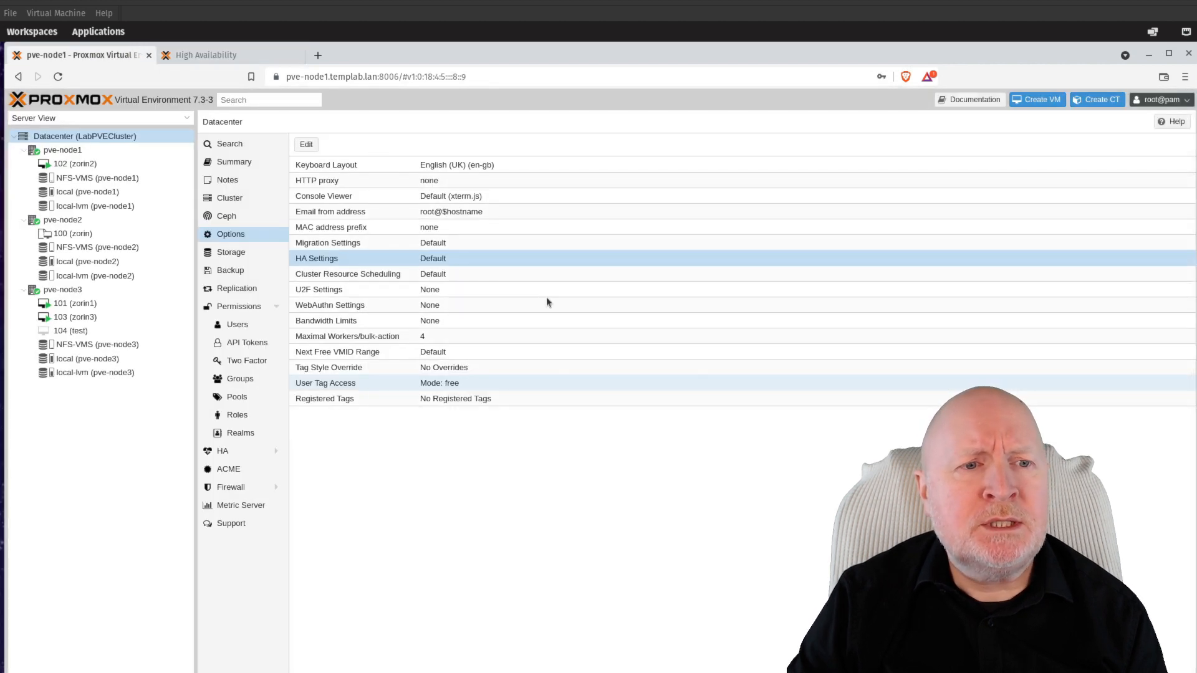
pyautogui.click(82, 291)
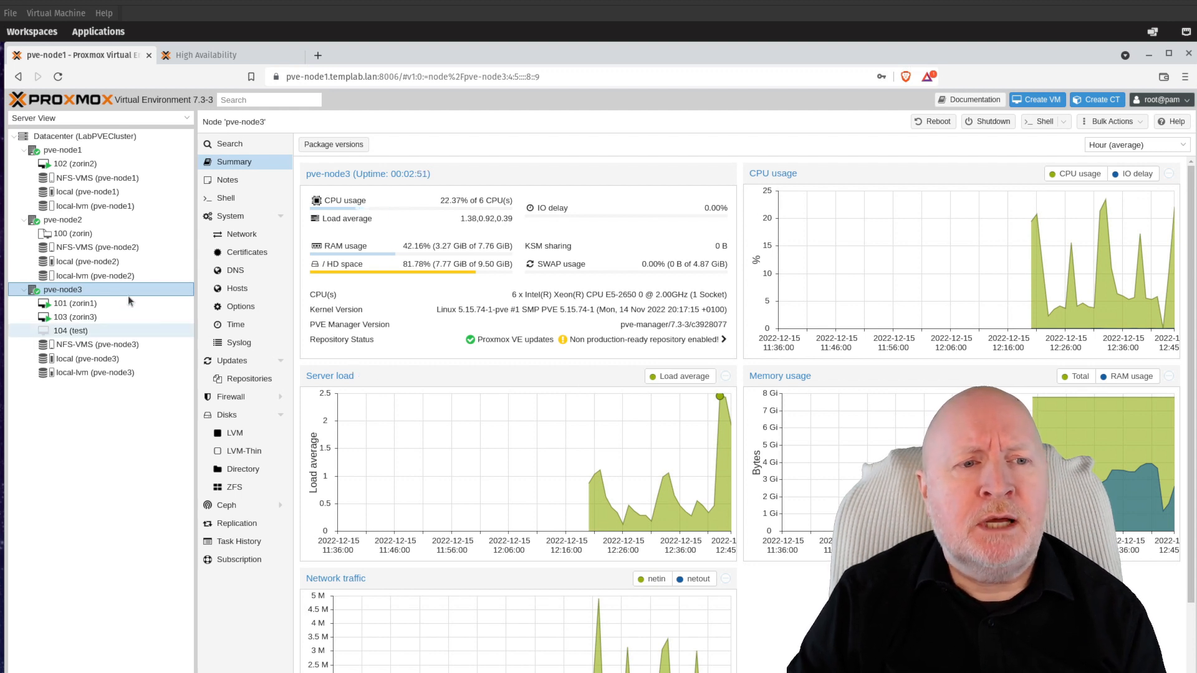
pyautogui.moveTo(129, 304)
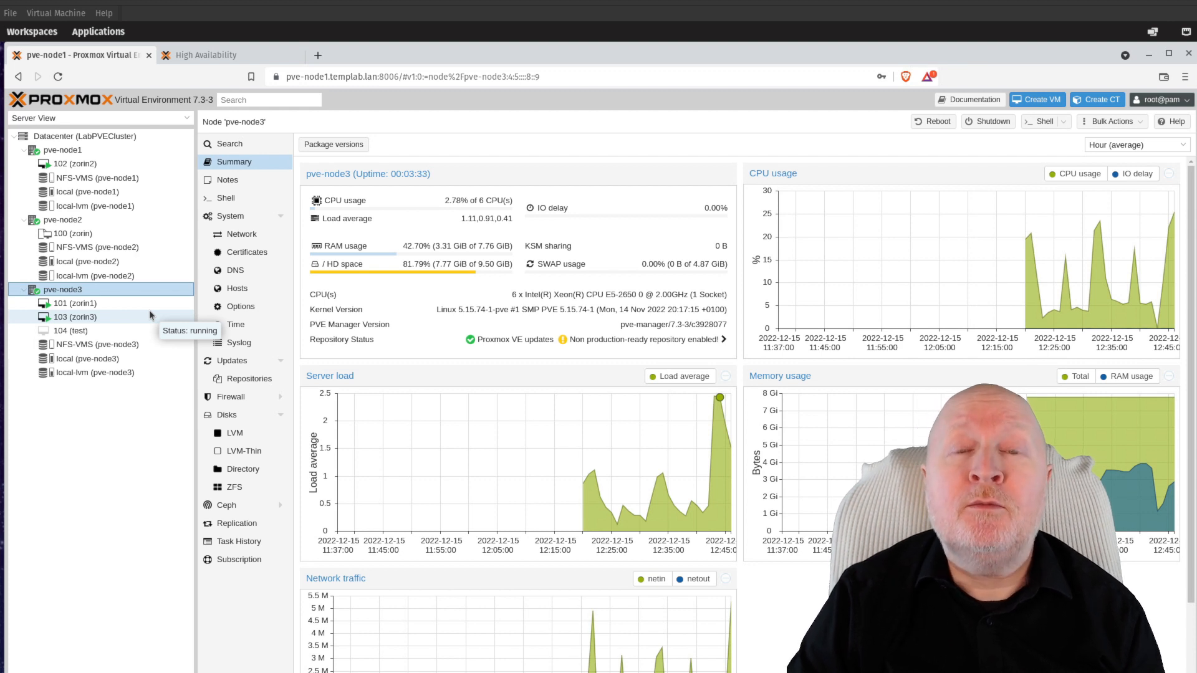
pyautogui.click(102, 137)
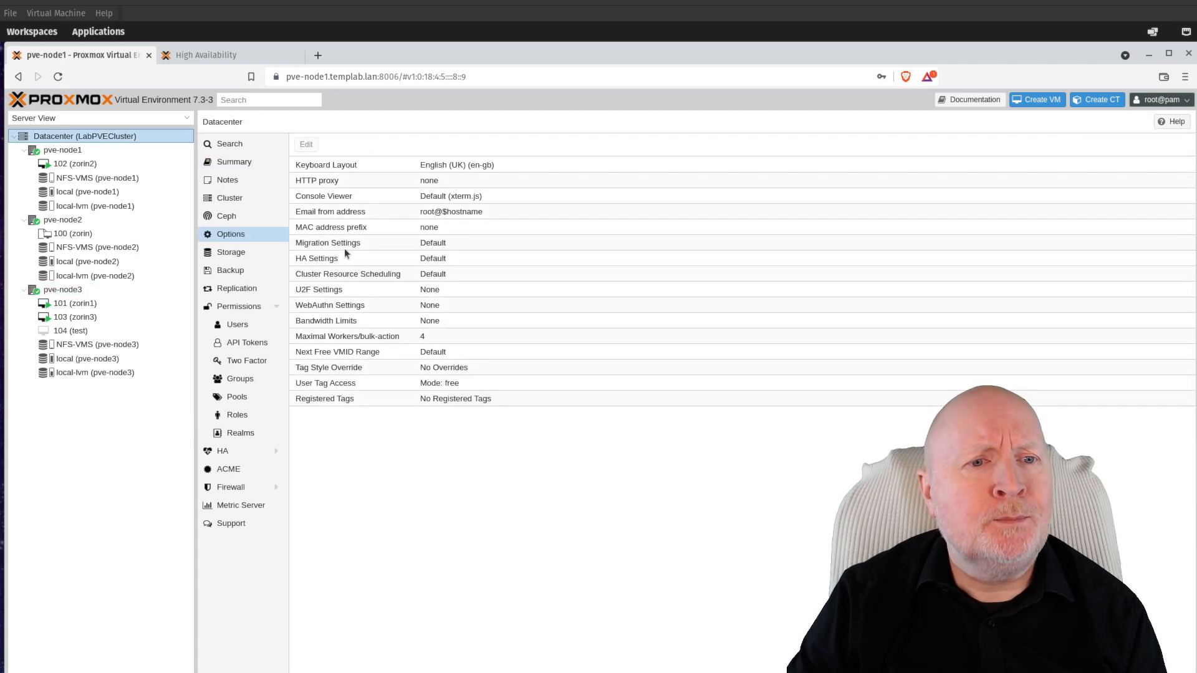
pyautogui.click(346, 244)
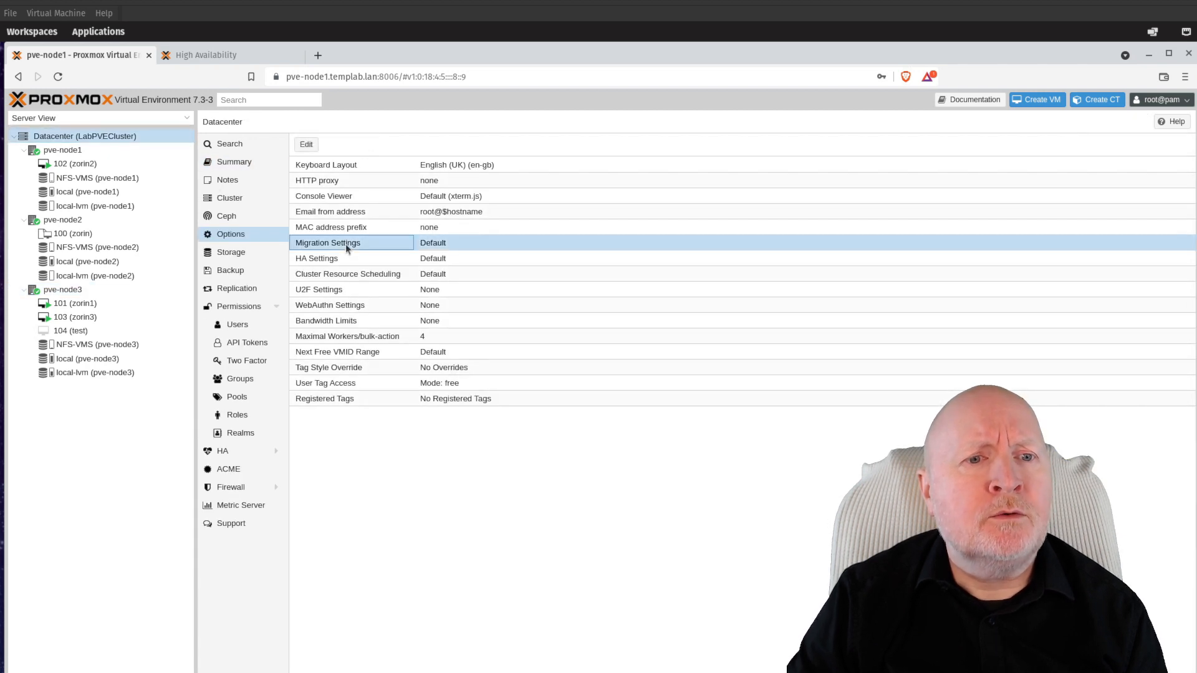
pyautogui.click(306, 144)
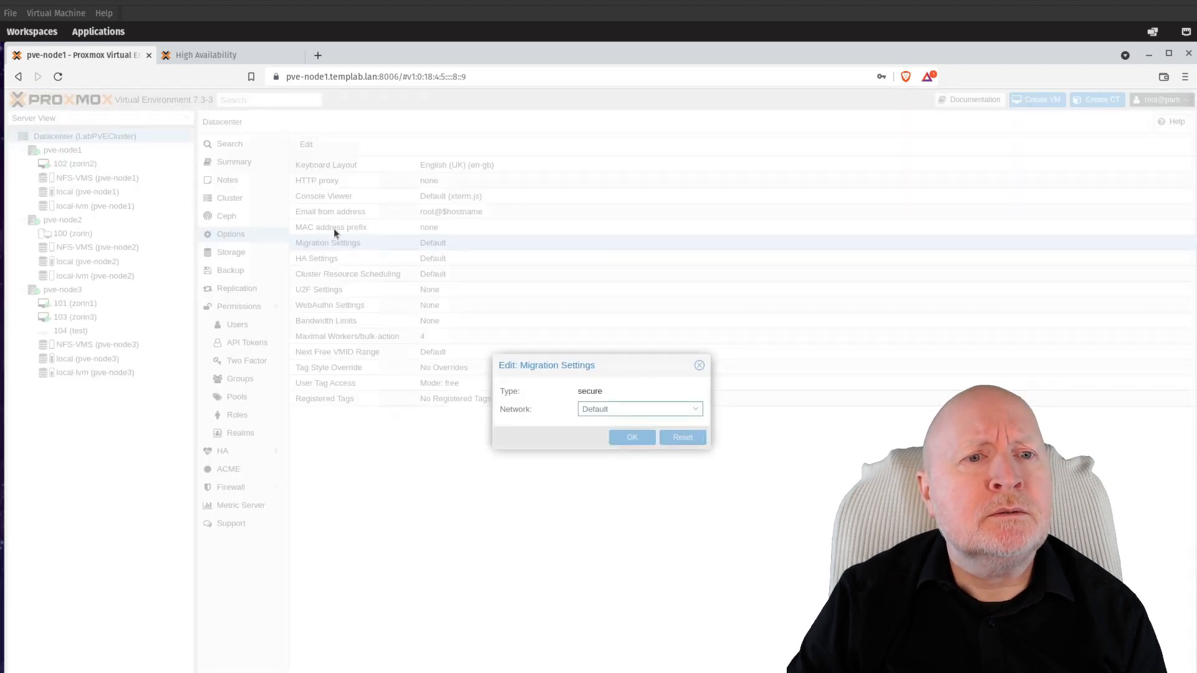
pyautogui.click(699, 365)
# Set the shutdown policy in the datacenter's HA settings to migrate and save the change.
pyautogui.click(310, 257)
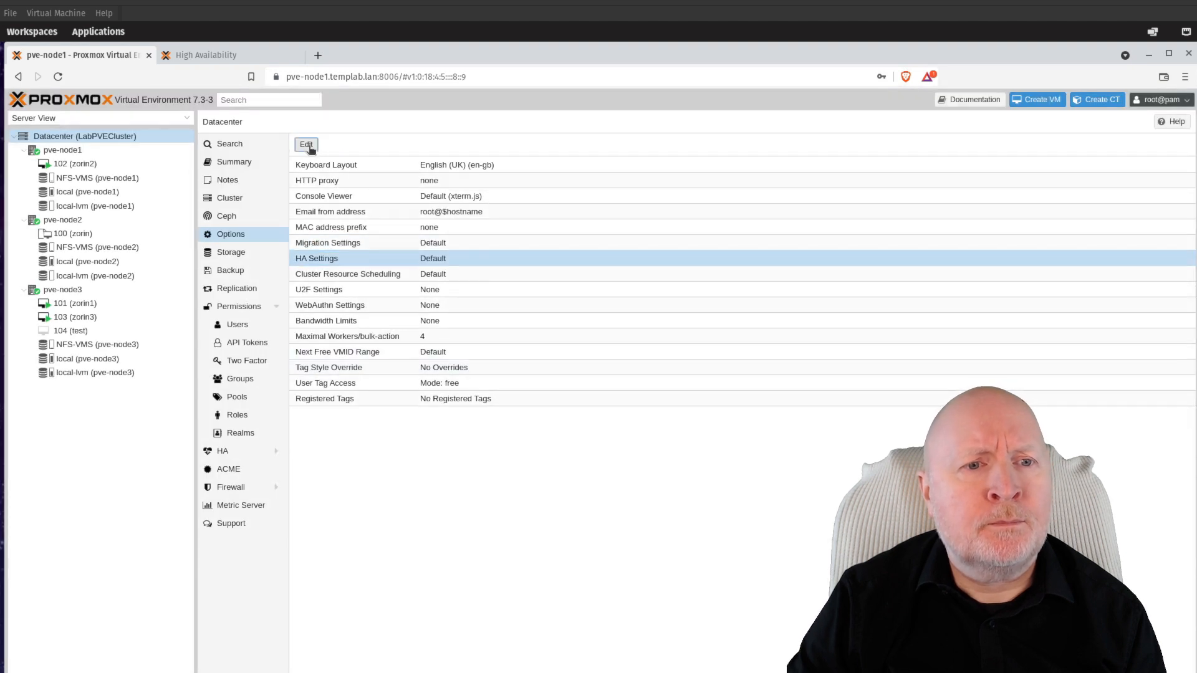
pyautogui.click(307, 146)
pyautogui.click(695, 402)
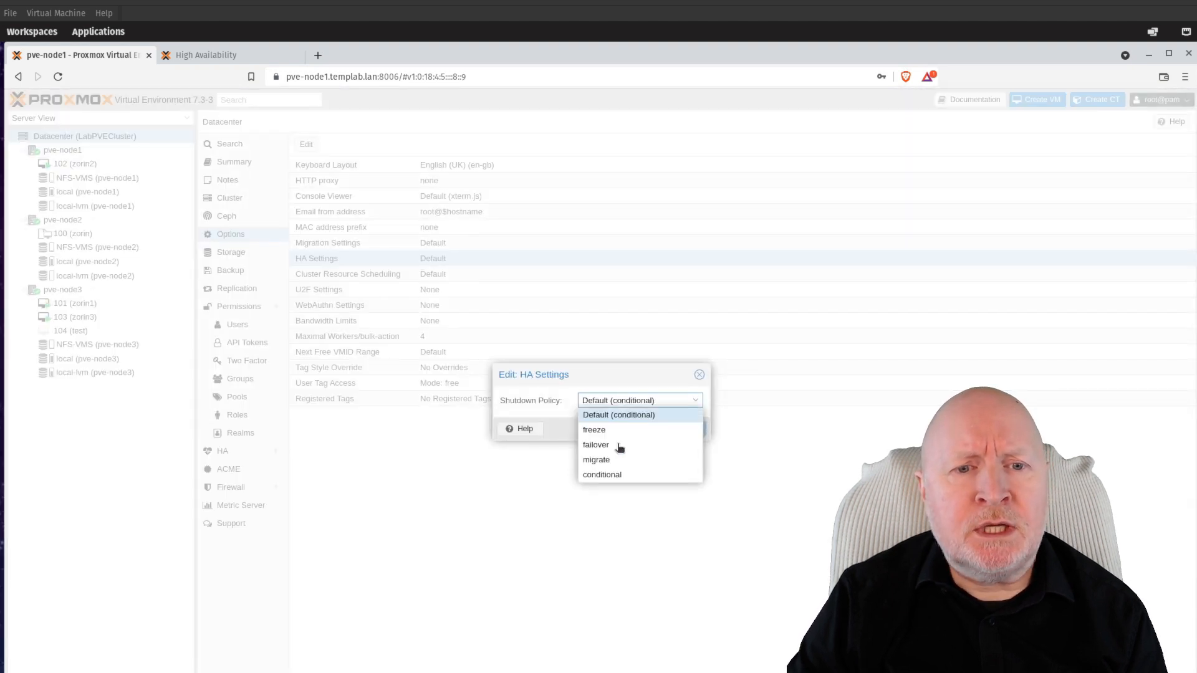
pyautogui.click(608, 462)
pyautogui.click(630, 432)
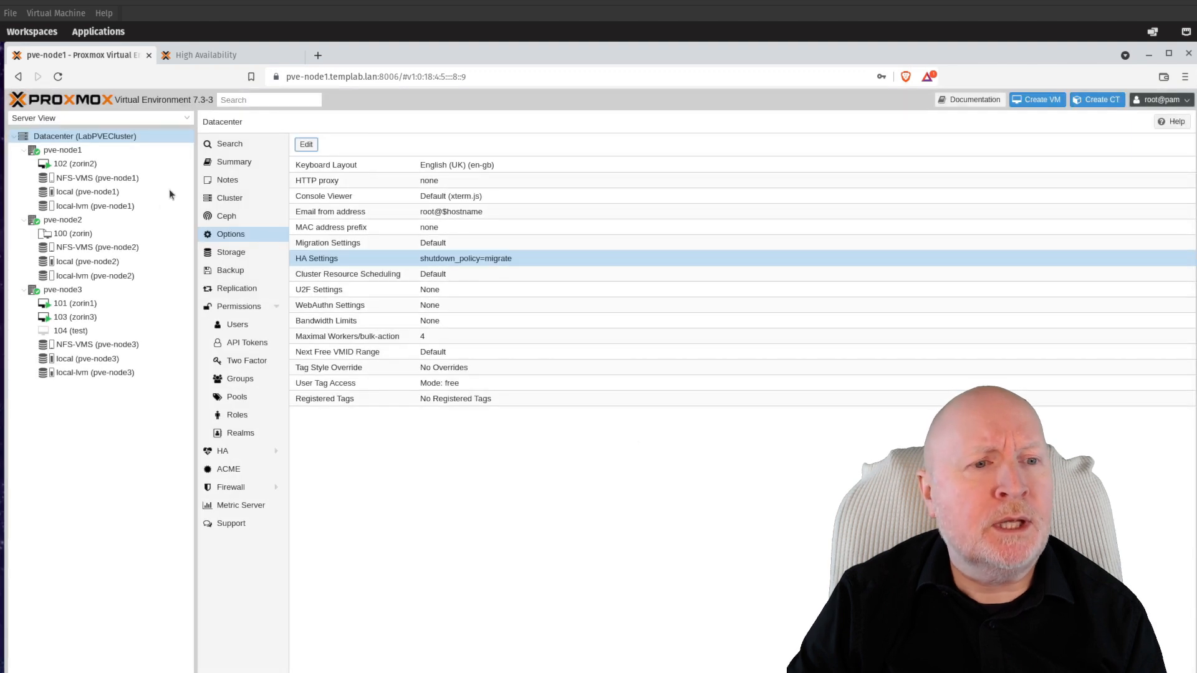
# Shut down the pve-node3 node and confirm the request to test the migrate policy.
pyautogui.click(86, 290)
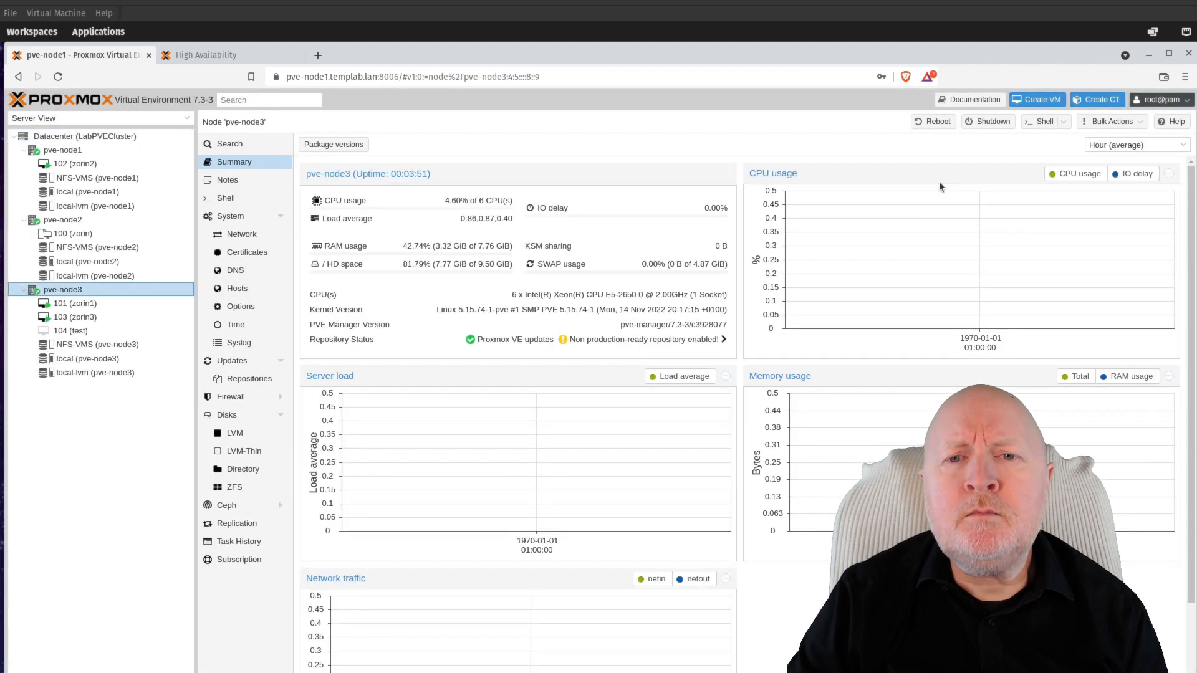
pyautogui.click(978, 123)
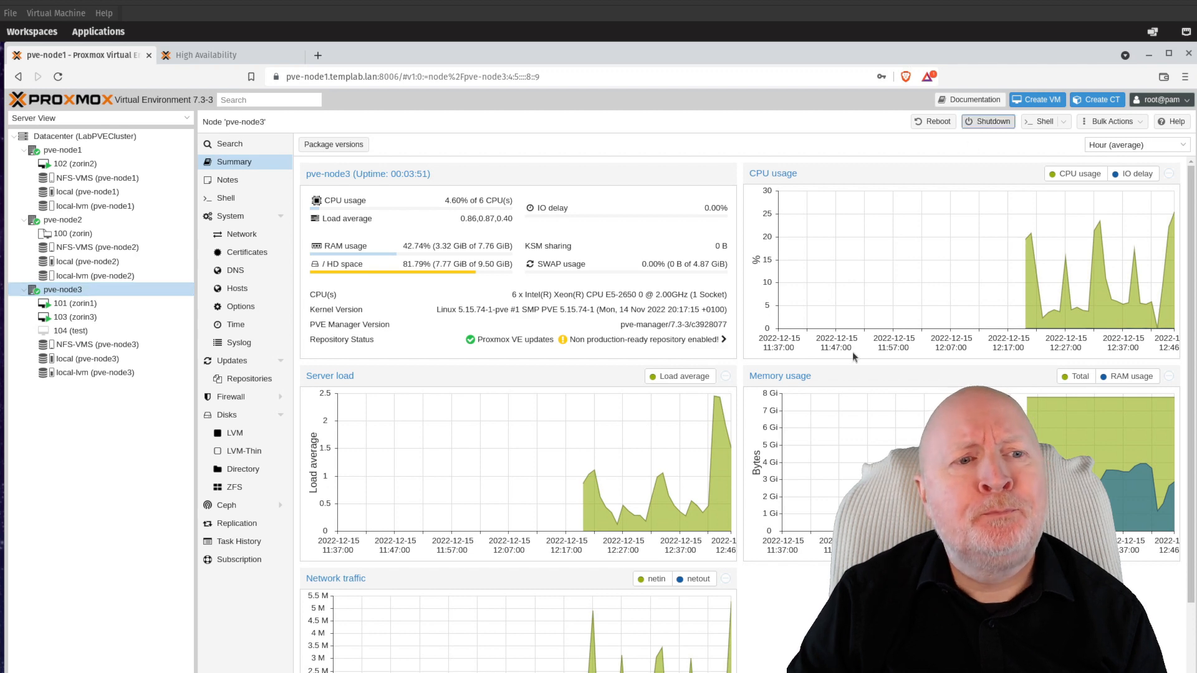
pyautogui.click(576, 429)
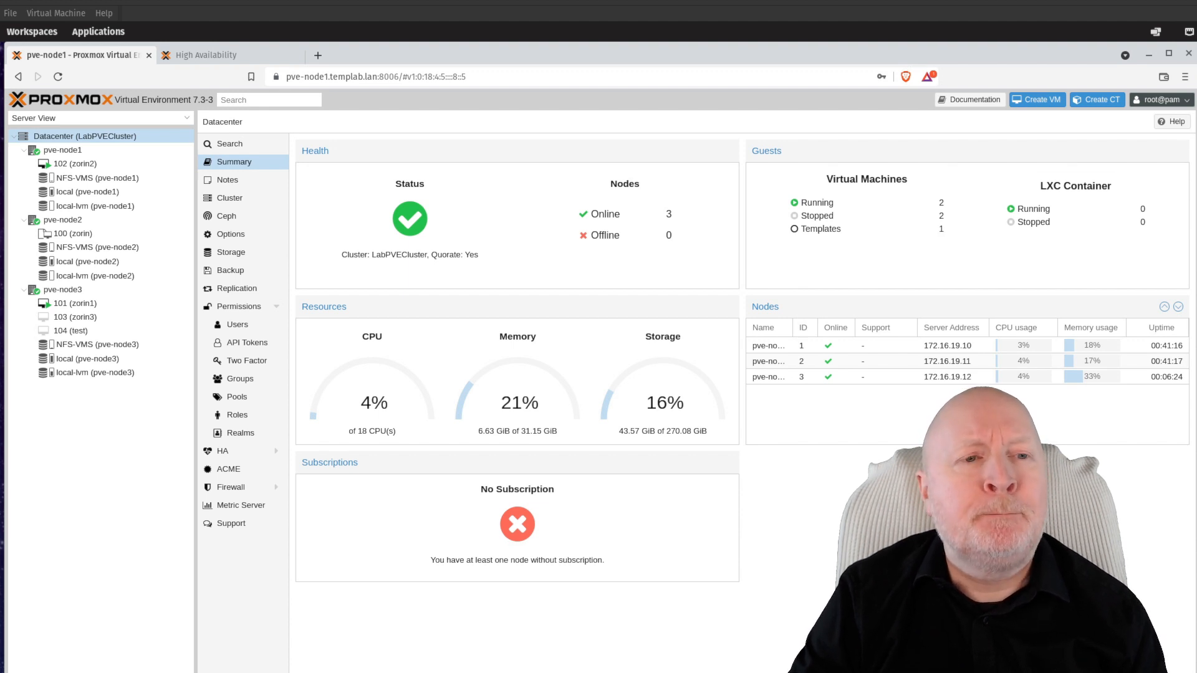
# Open the datacenter's Cluster Resource Scheduling setting, examine the HA scheduling choices and consult the Cluster Resource Scheduling documentation.
pyautogui.click(225, 238)
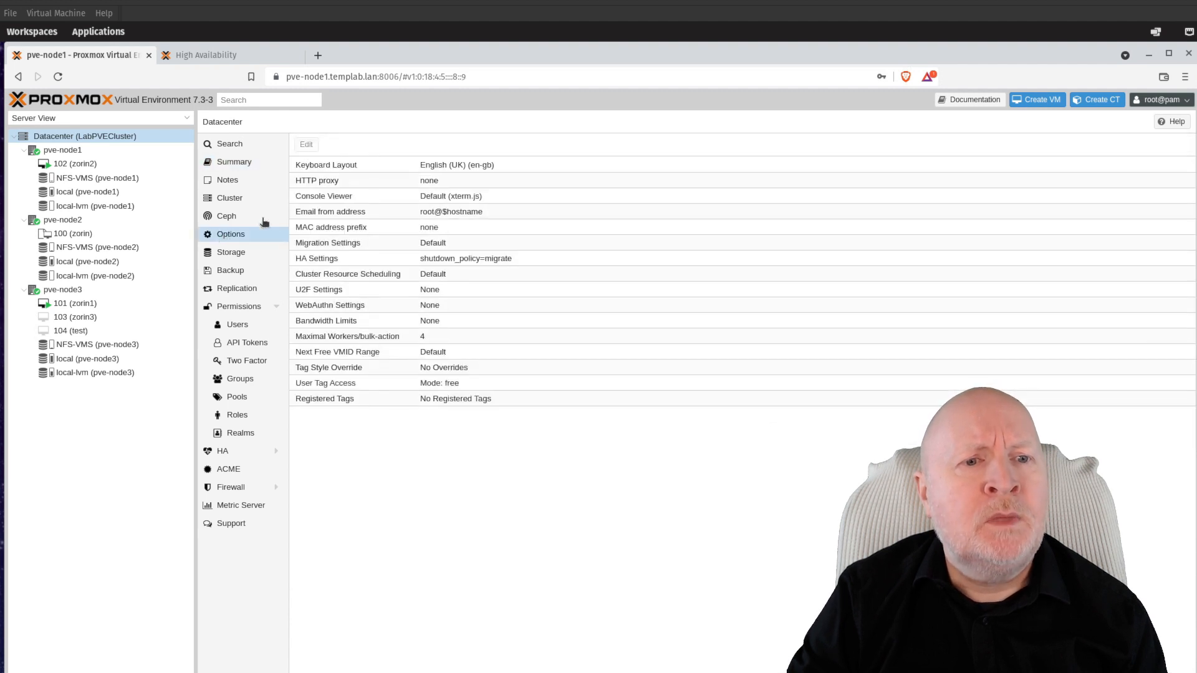
pyautogui.click(378, 272)
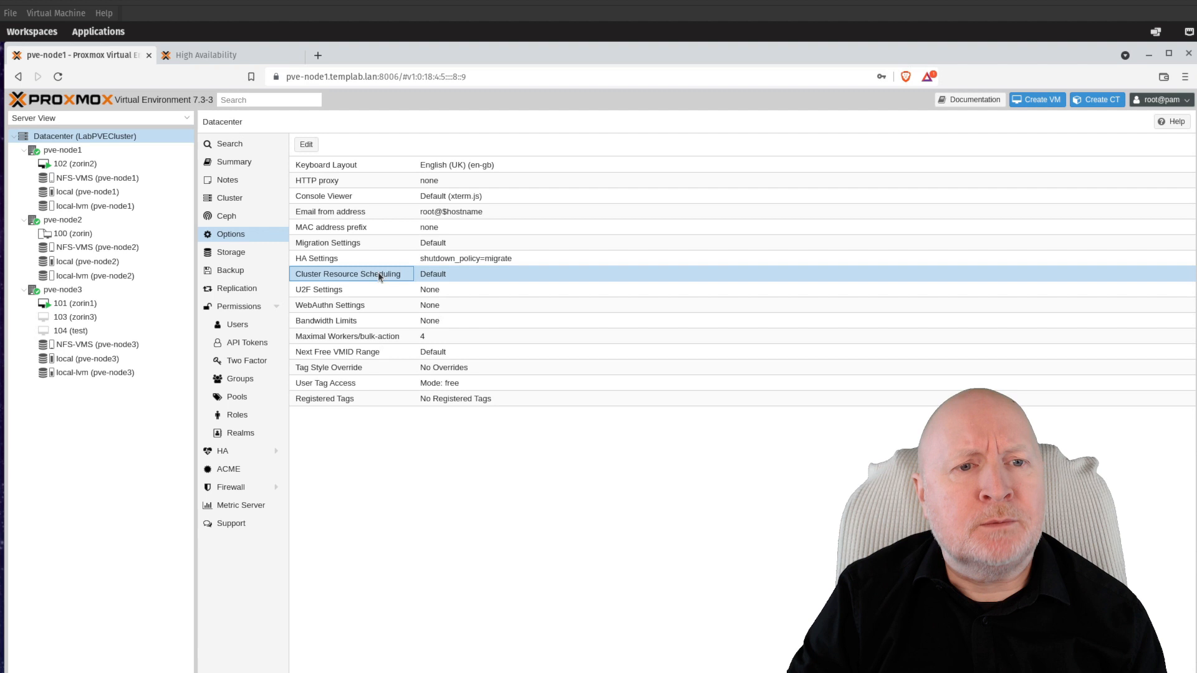
pyautogui.click(306, 145)
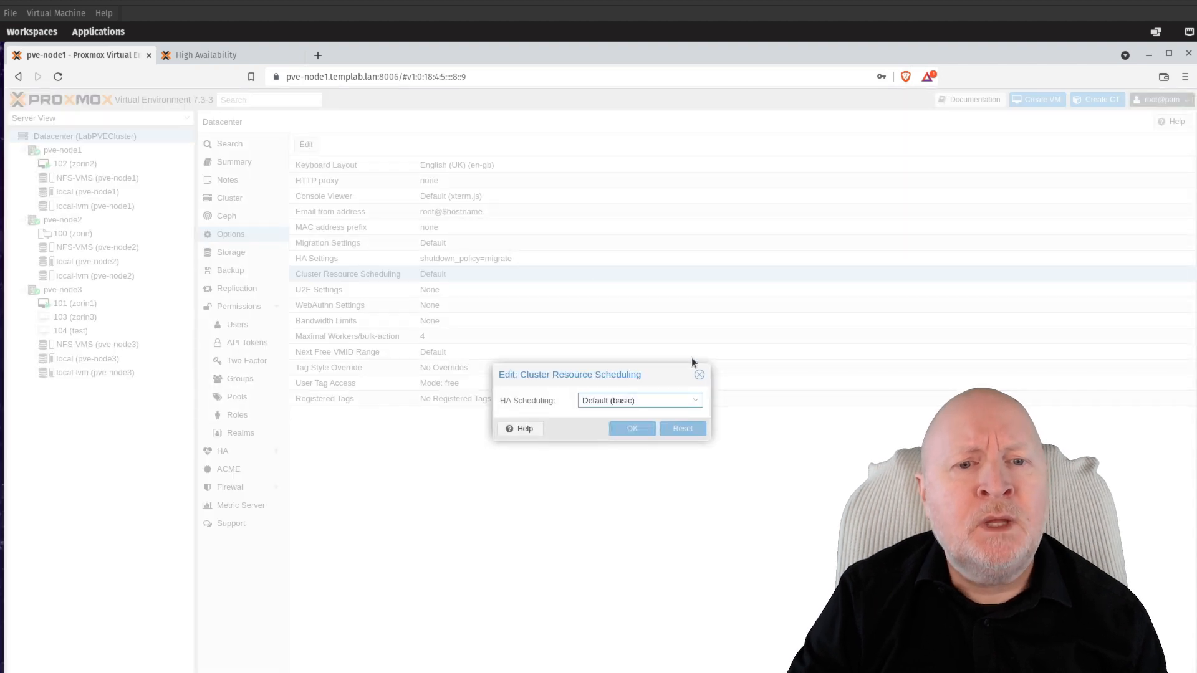
pyautogui.click(697, 403)
pyautogui.click(697, 402)
pyautogui.click(697, 403)
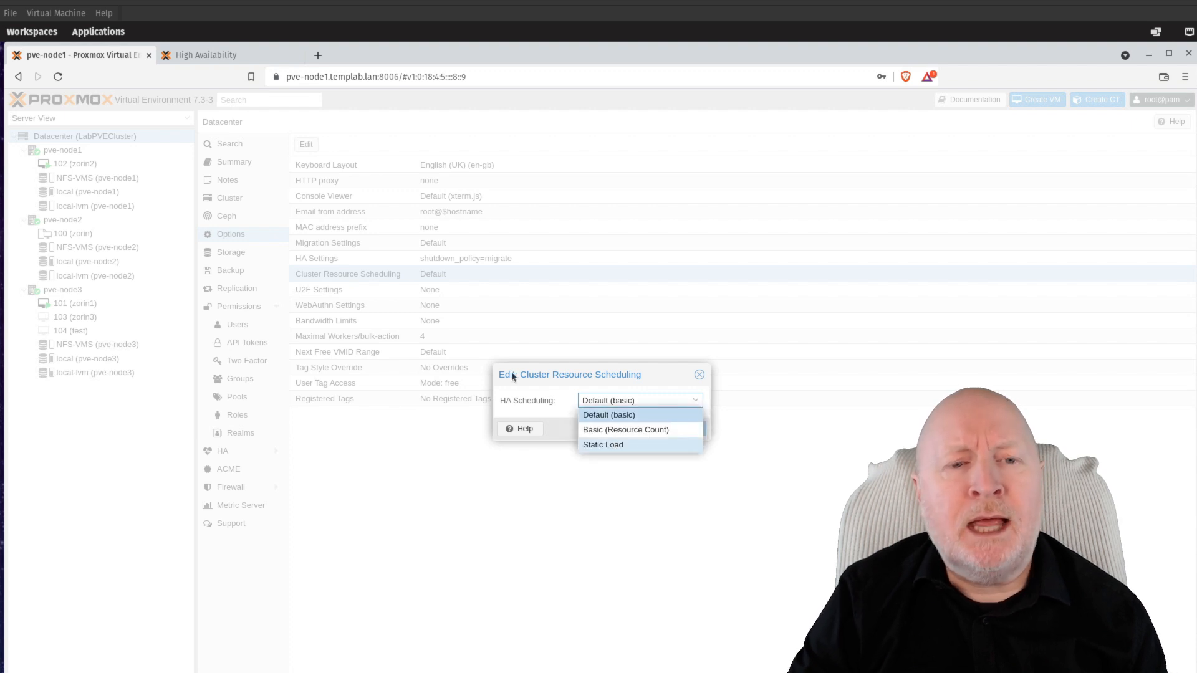
pyautogui.click(223, 55)
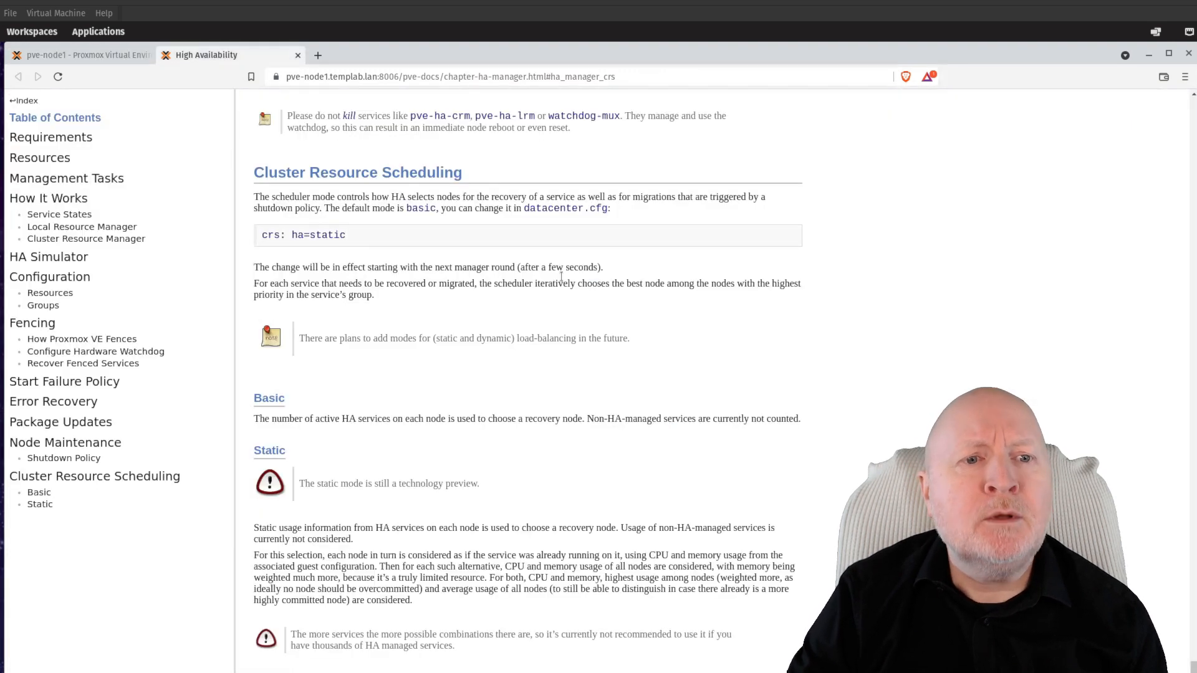